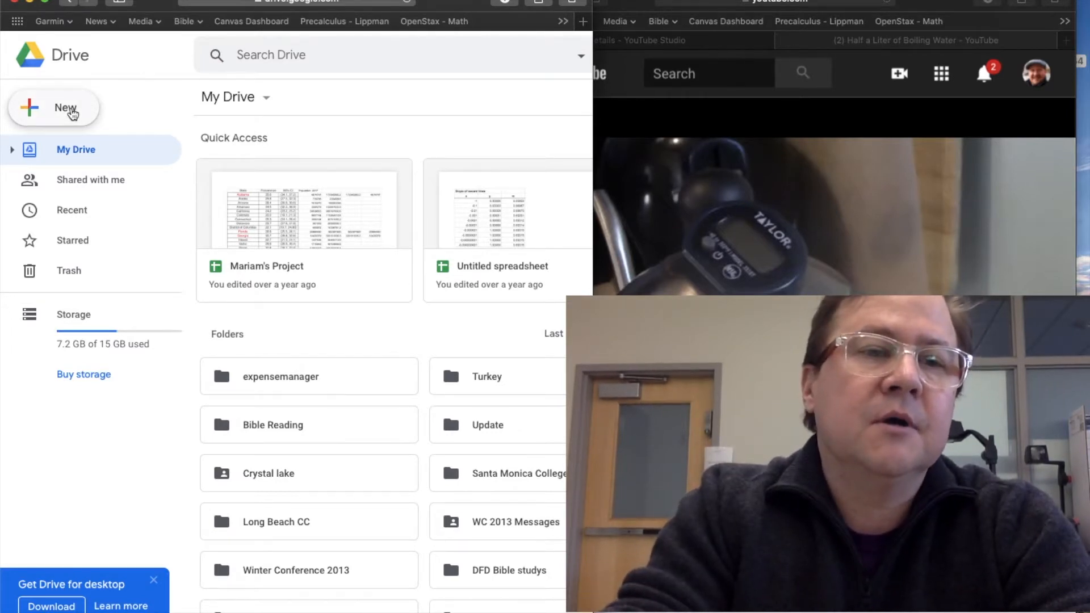
# Step: Create a new blank Google Sheets spreadsheet from Drive and shift its window closer to the video window
pyautogui.click(73, 113)
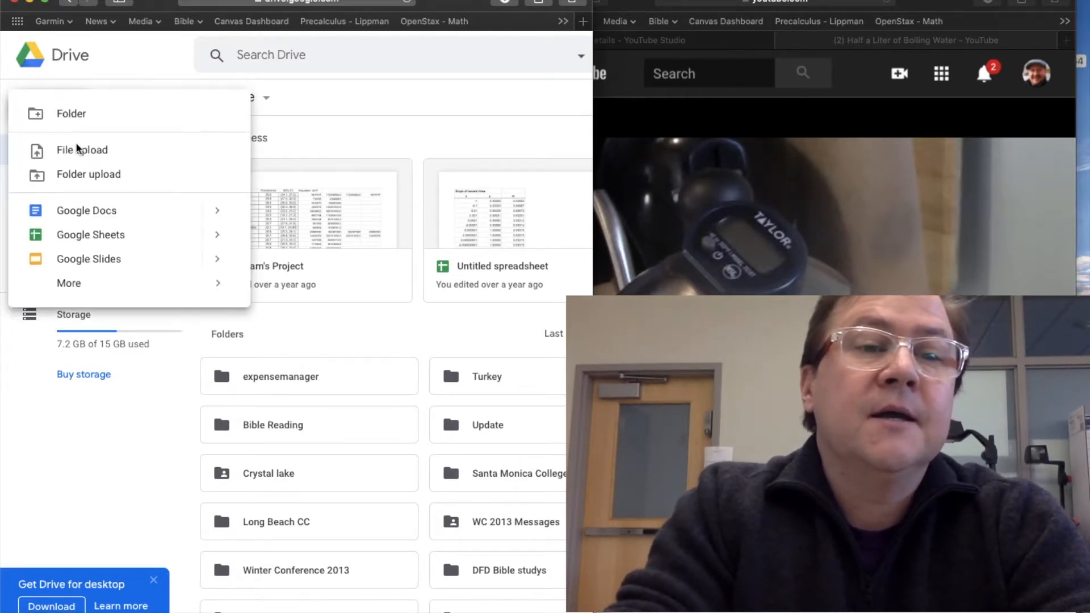
pyautogui.click(105, 239)
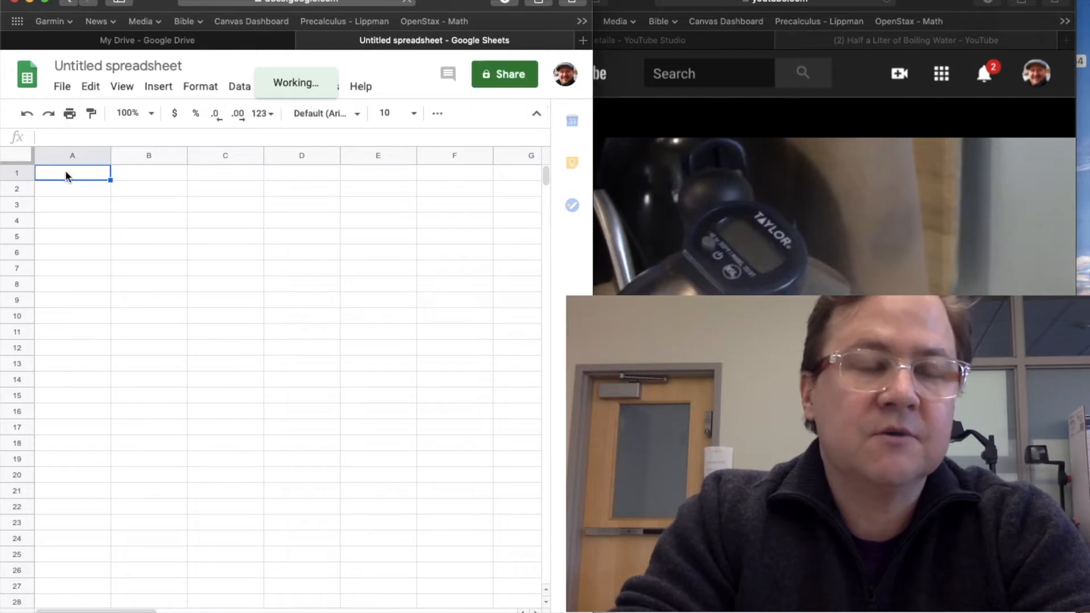
pyautogui.scroll(5, 57, 173)
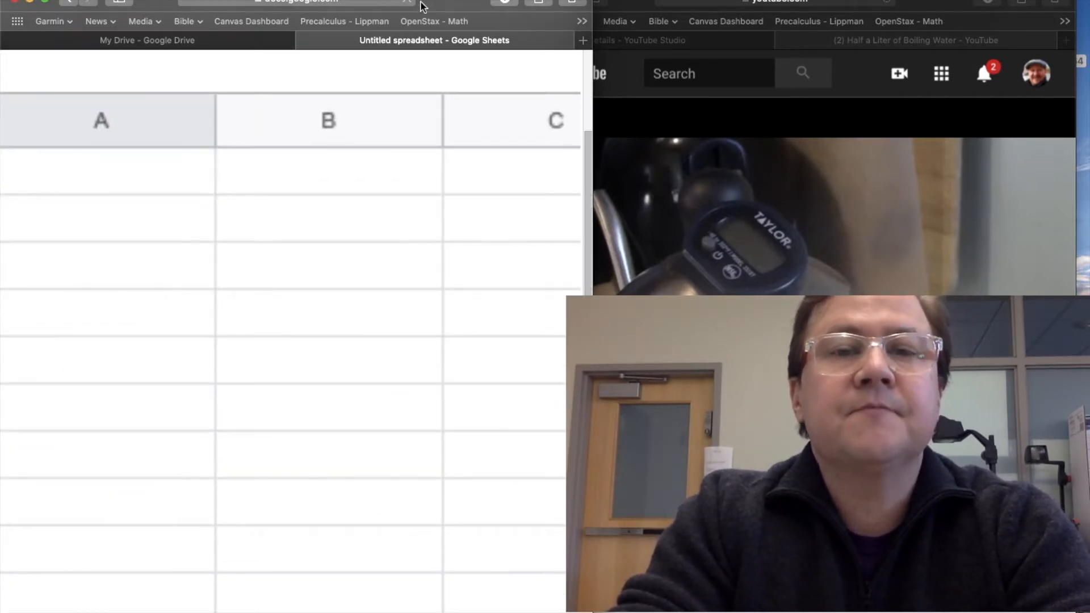
pyautogui.moveTo(450, 1); pyautogui.dragTo(508, 1)
pyautogui.scroll(-5, 184, 222)
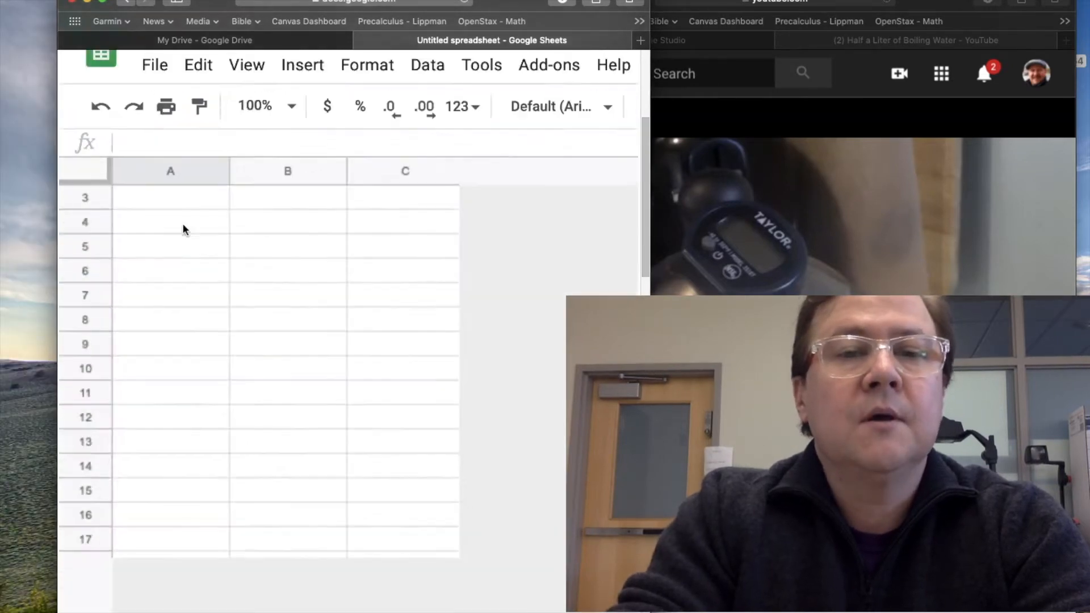
# Step: Examine the empty grid's column letters, row numbers and cell addresses by moving among cells A1, B1, B2 and A2
pyautogui.click(136, 173)
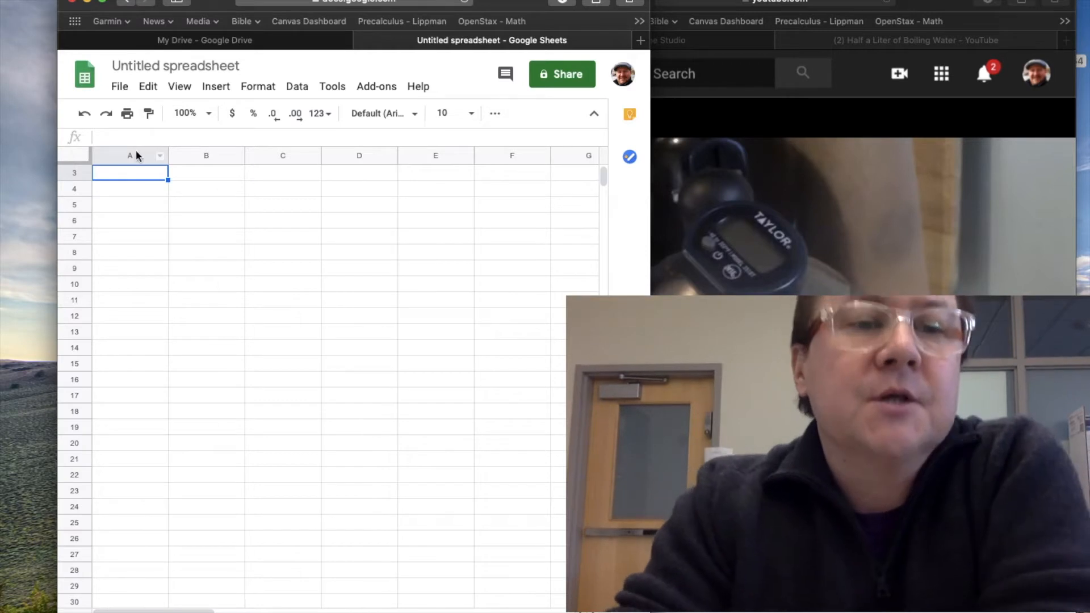
pyautogui.press('Tab')
pyautogui.press('Tab')
pyautogui.press('Tab')
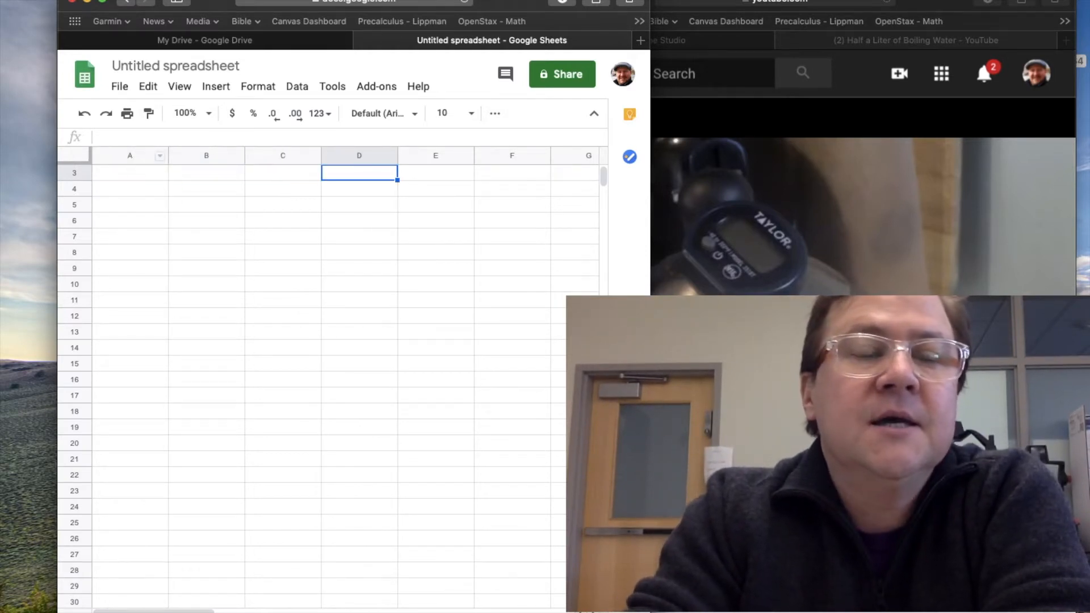
pyautogui.scroll(1, 191, 240)
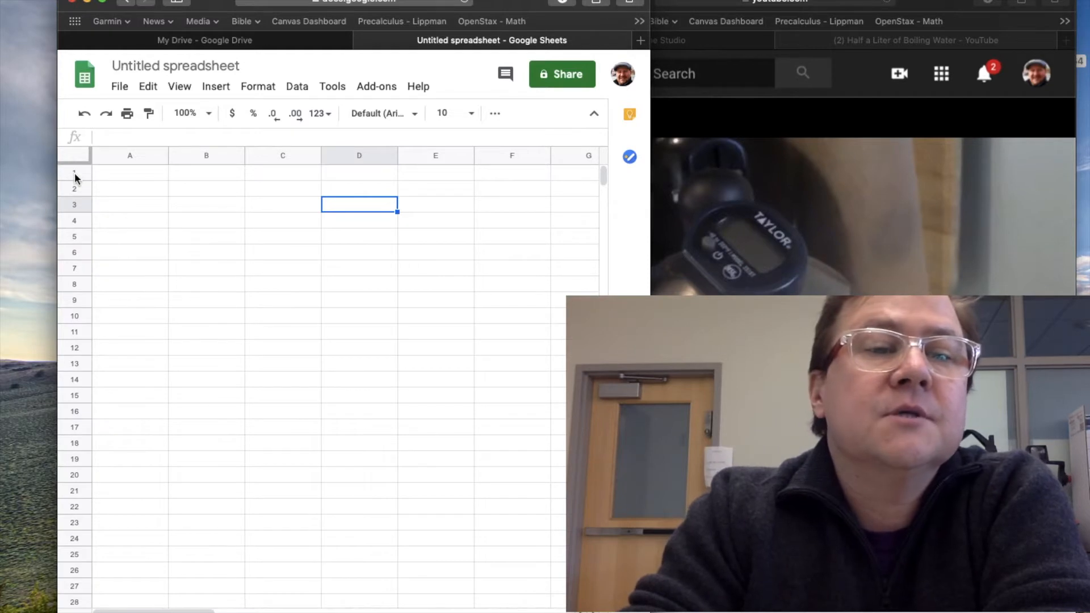
pyautogui.moveTo(75, 193); pyautogui.dragTo(75, 249)
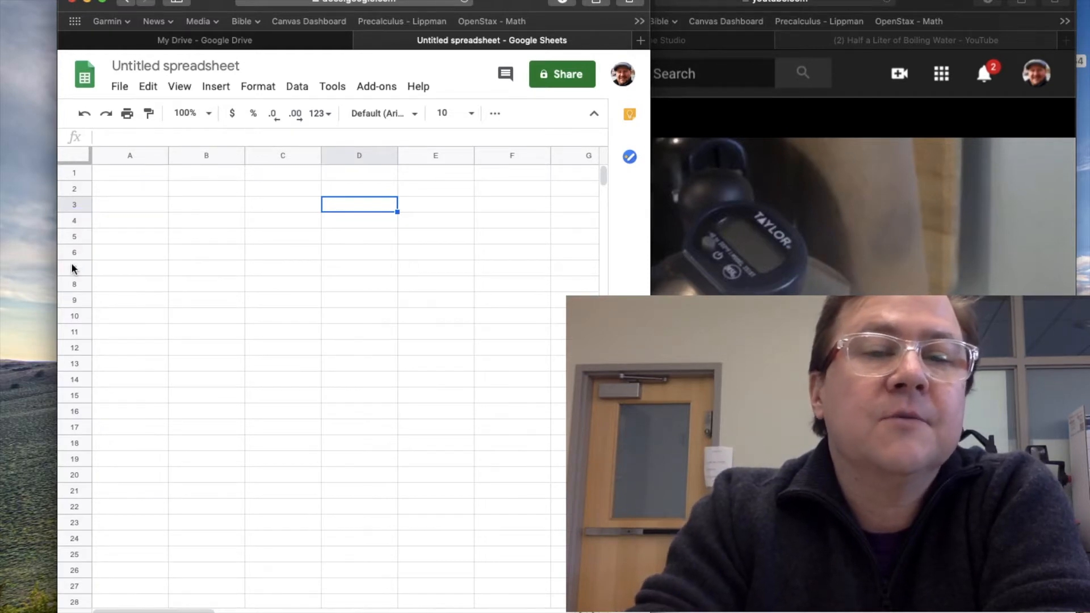
pyautogui.press('Left')
pyautogui.press('Left')
pyautogui.press('Left')
pyautogui.press('Up')
pyautogui.press('Up')
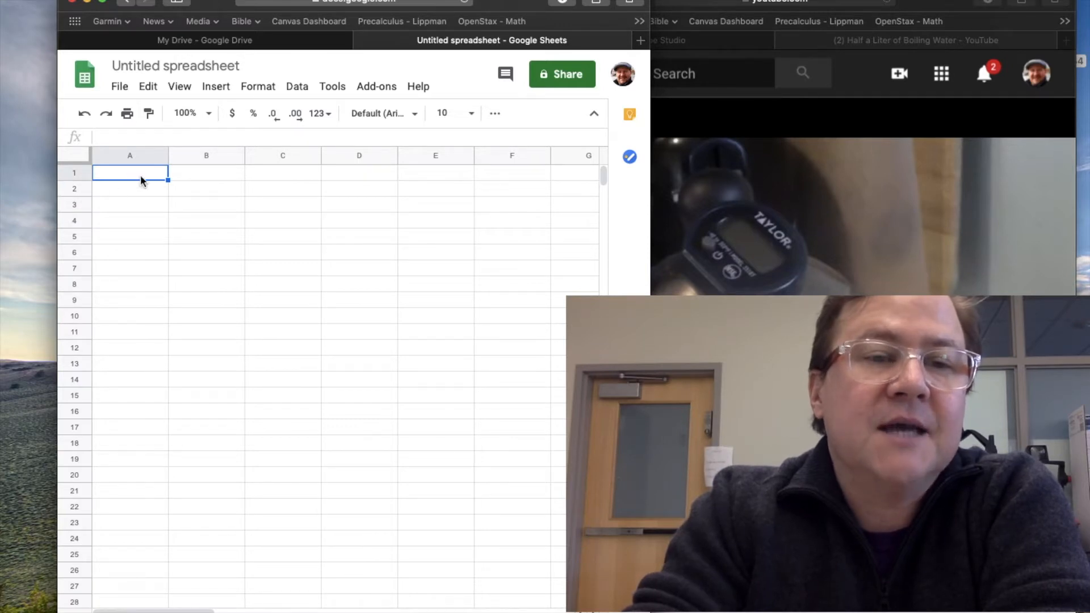
pyautogui.press('Right')
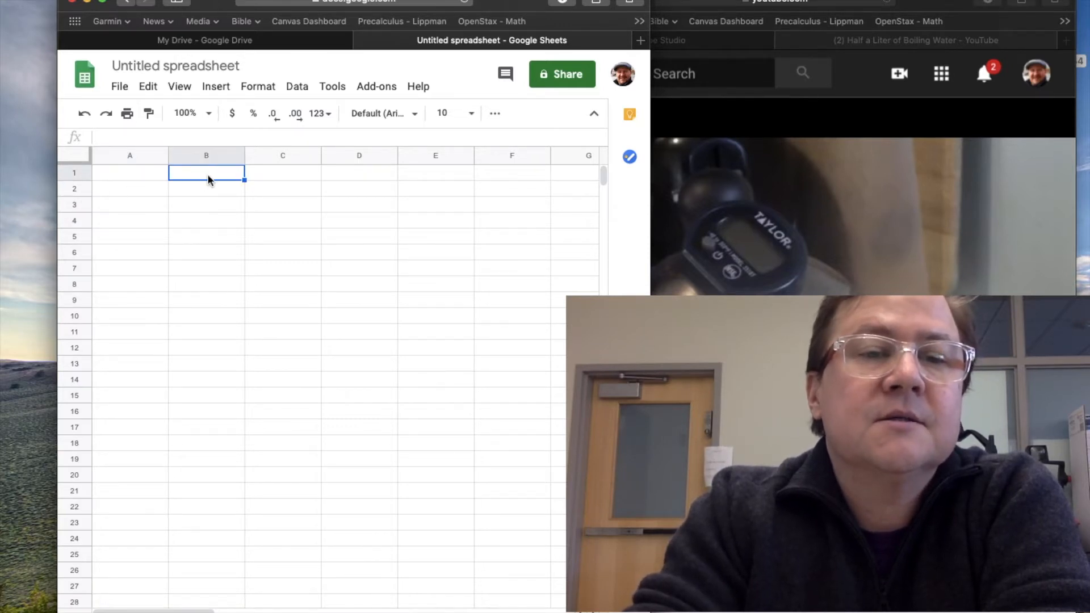
pyautogui.press('Down')
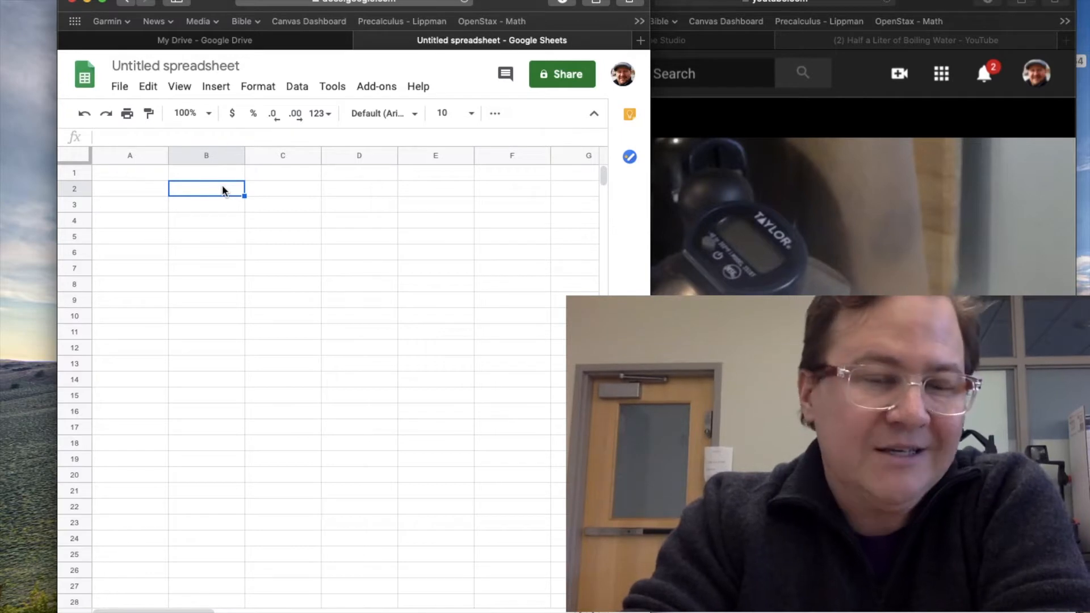
pyautogui.press('Left')
pyautogui.press('Up')
pyautogui.press('Right')
pyautogui.press('Down')
pyautogui.press('Left')
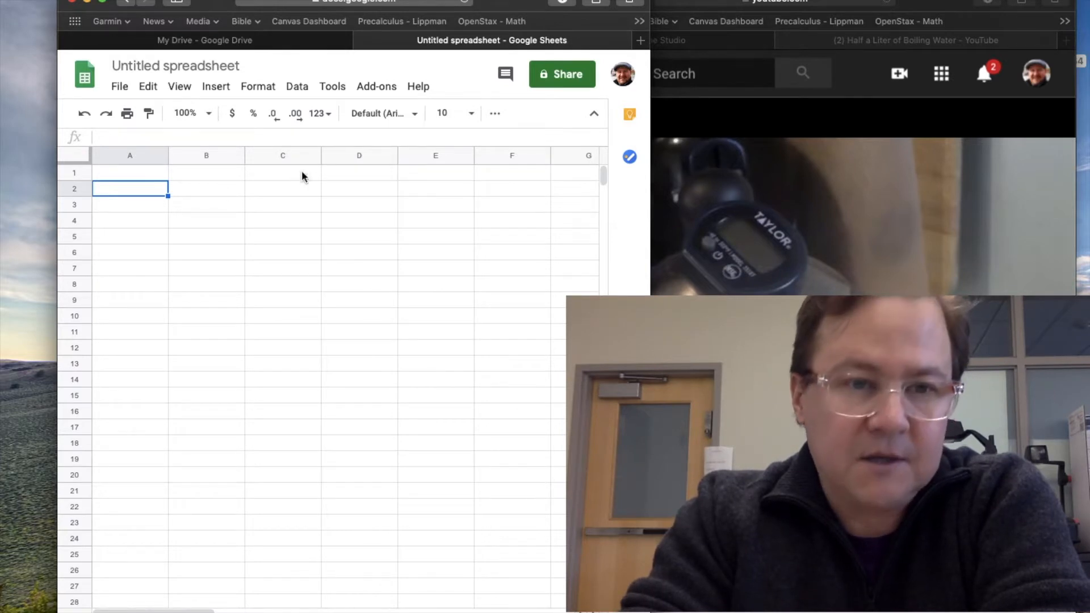
# Step: Enter 1 in cell A1 and a formula in cell B1 that adds to A1 to give 2
pyautogui.click(147, 170)
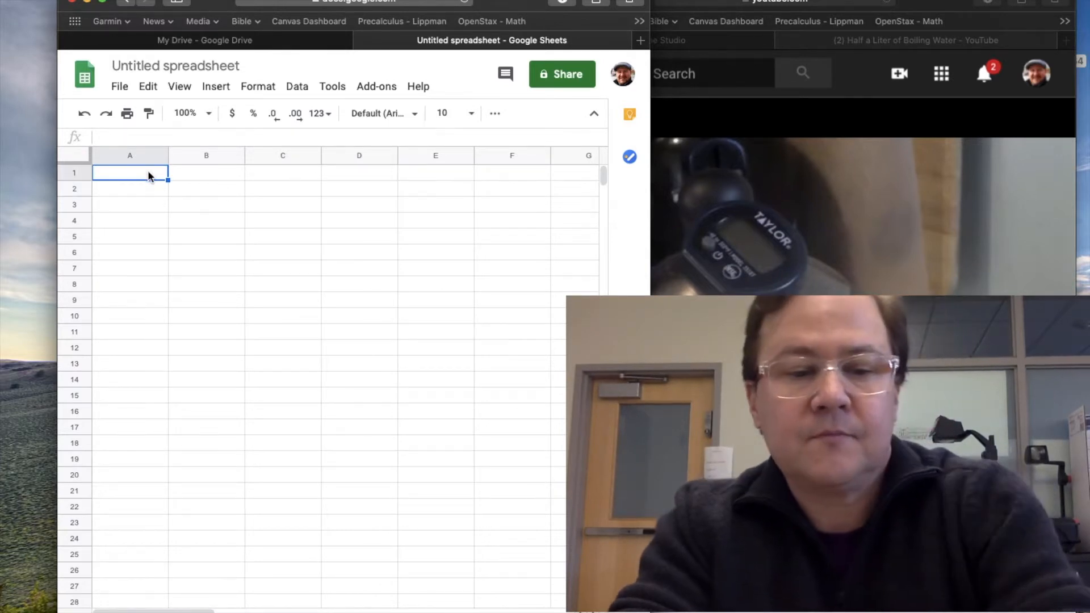
pyautogui.write('1')
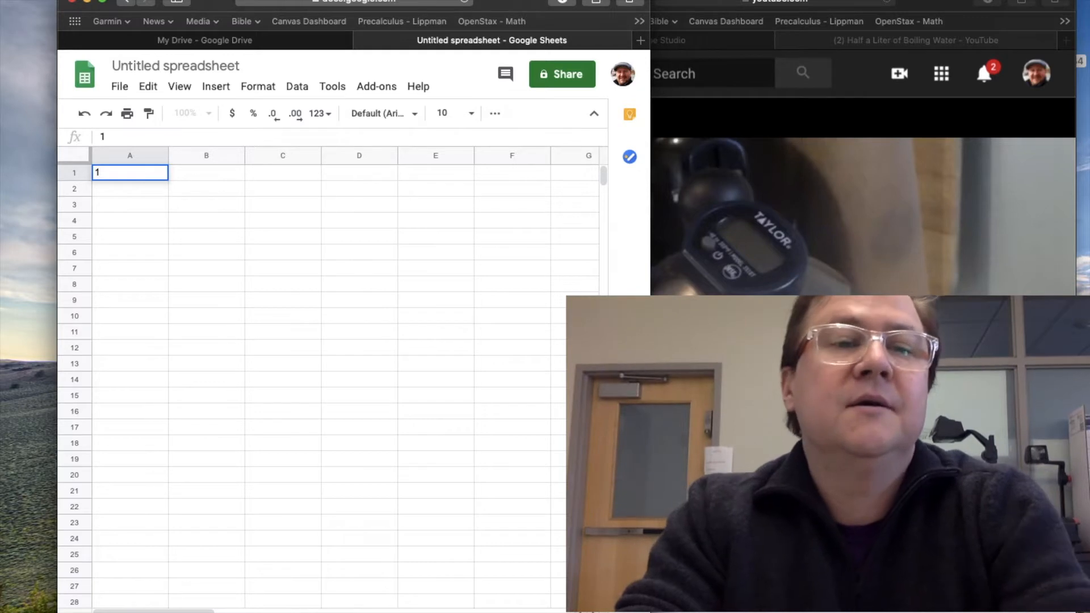
pyautogui.press('Tab')
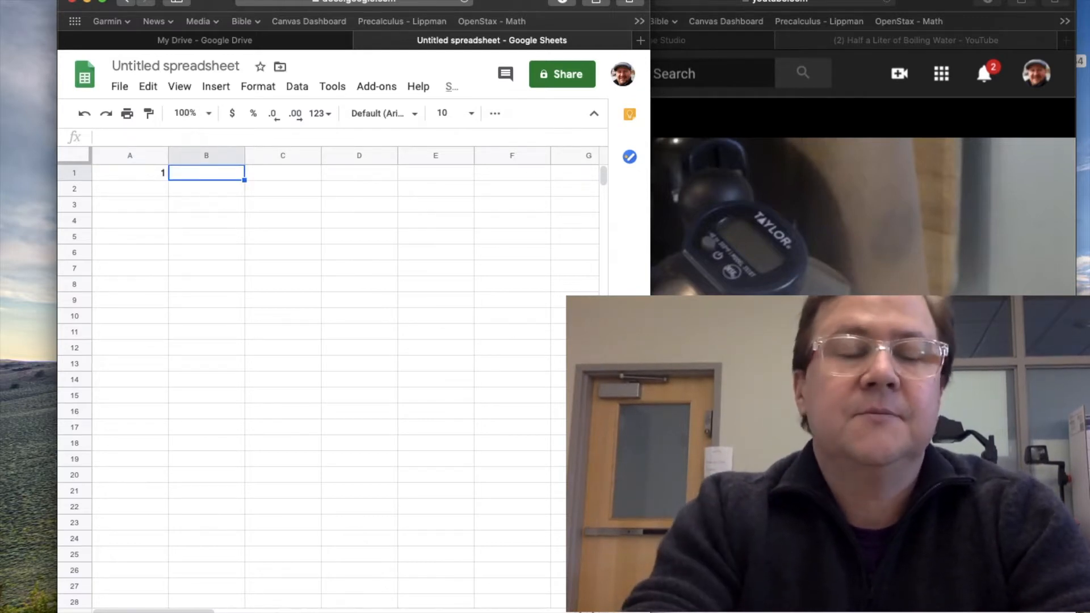
pyautogui.write('=')
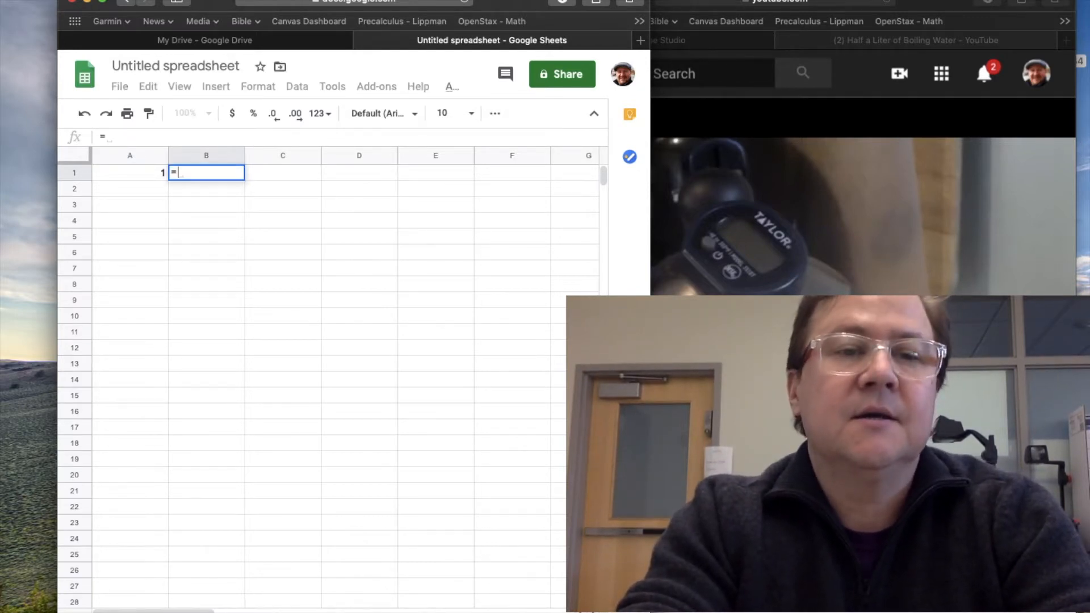
pyautogui.click(134, 172)
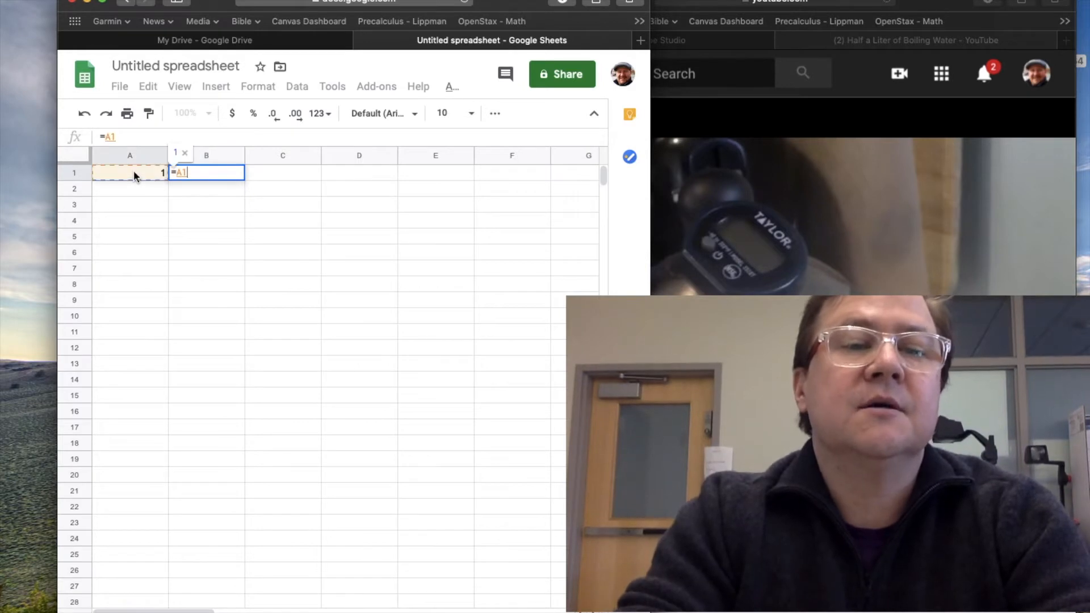
pyautogui.write('+')
pyautogui.press('Return')
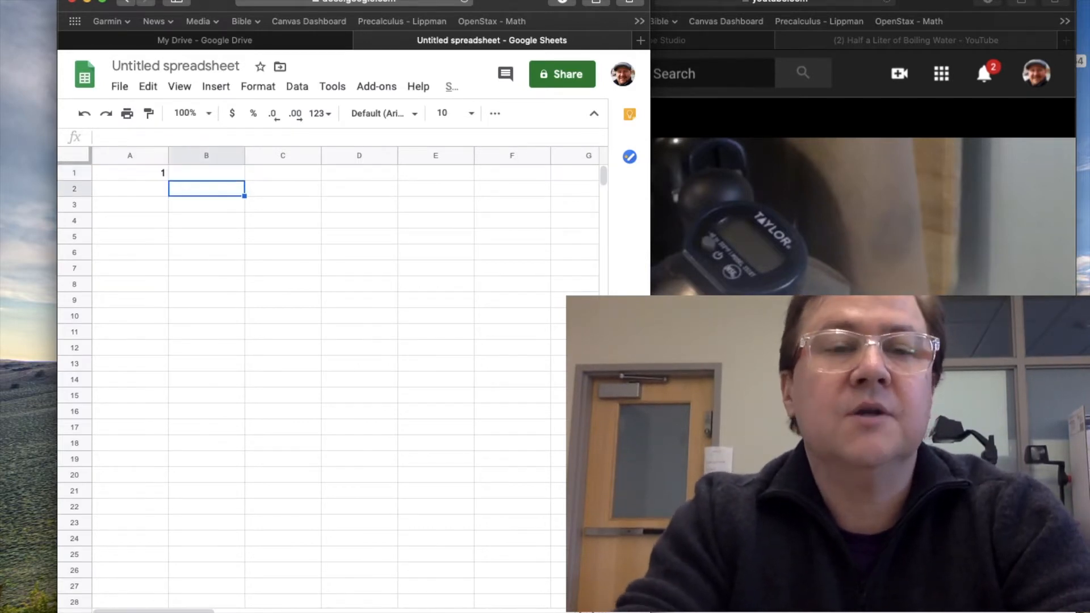
# Step: Enter the text "some words" in cell C1
pyautogui.press('Right')
pyautogui.press('Up')
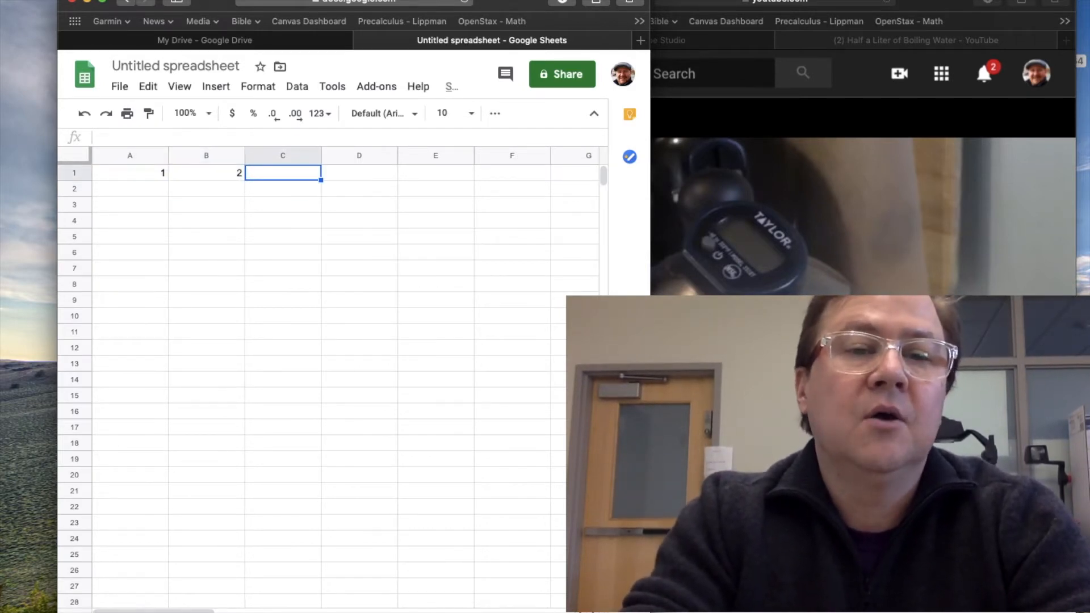
pyautogui.write('some words')
pyautogui.press('Return')
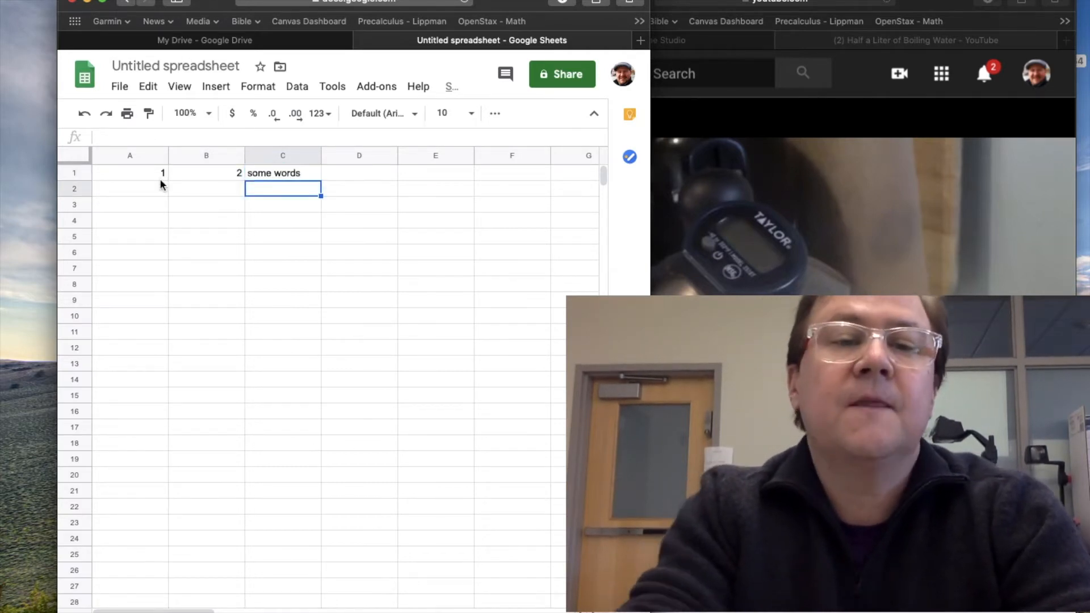
# Step: Clear the sample contents of cells A1 to C1 and return to cell A1
pyautogui.press('Up')
pyautogui.hotkey('shift', 'Left')
pyautogui.hotkey('shift', 'Left')
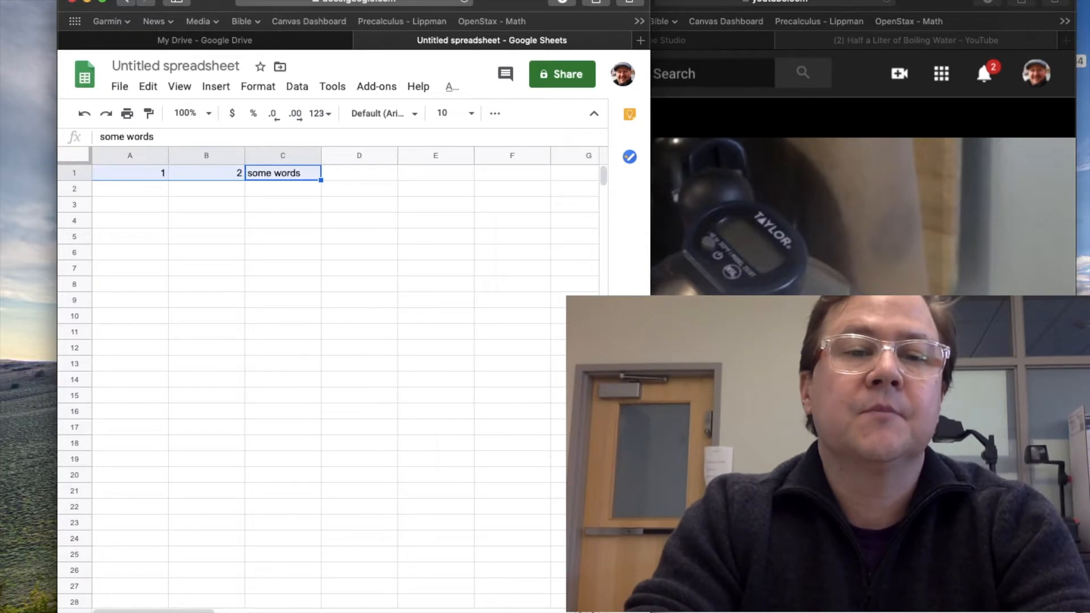
pyautogui.press('Delete')
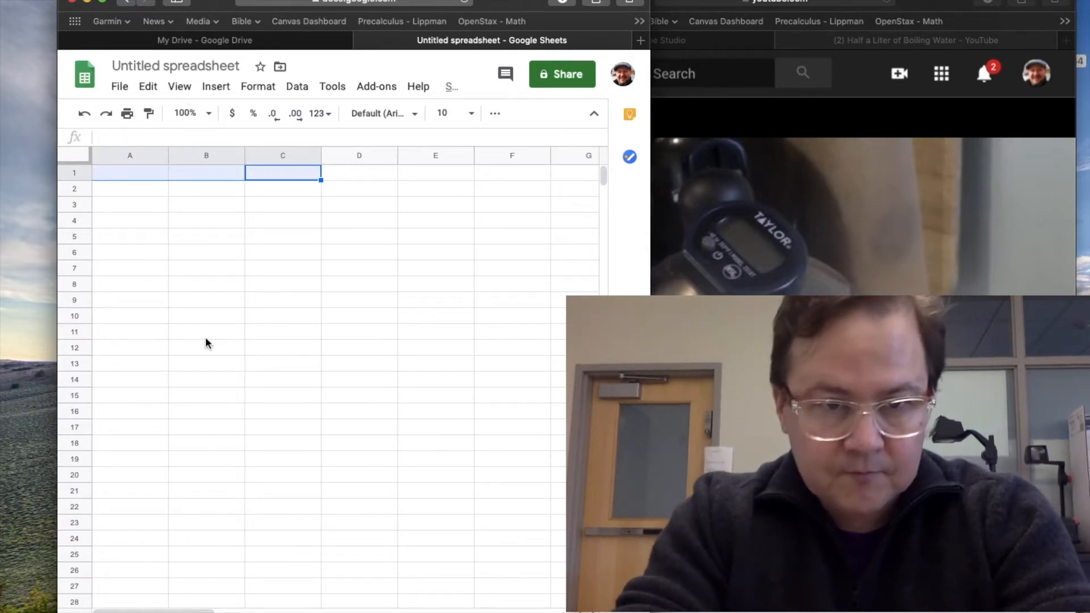
pyautogui.press('Down')
pyautogui.press('Left')
pyautogui.press('Left')
pyautogui.press('Up')
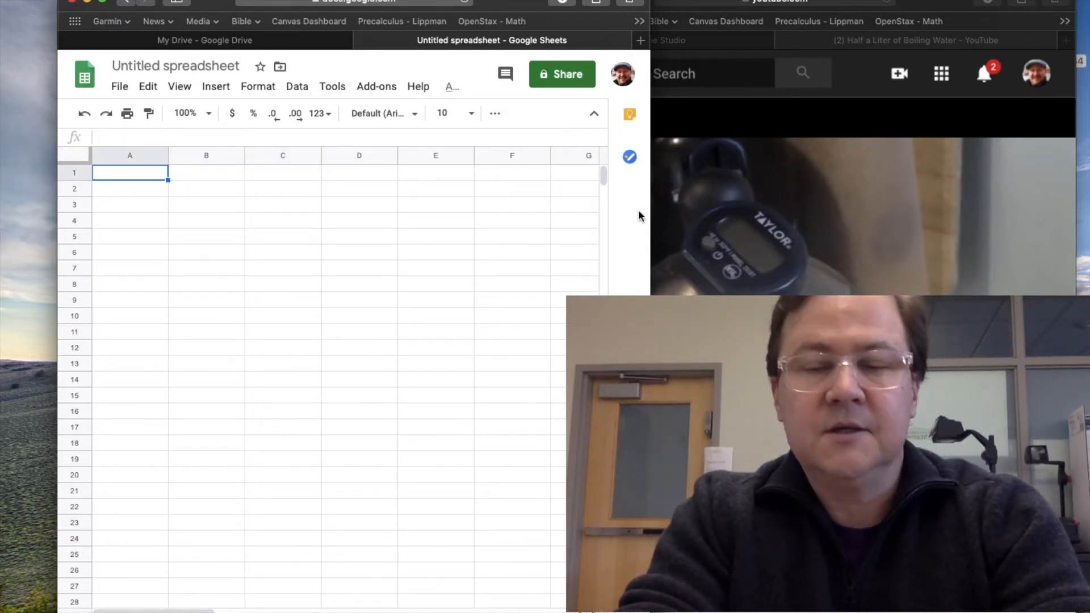
# Step: Move the spreadsheet window away from the YouTube window so that more of the kettle video shows
pyautogui.moveTo(509, 2); pyautogui.dragTo(462, 1)
pyautogui.click(637, 1)
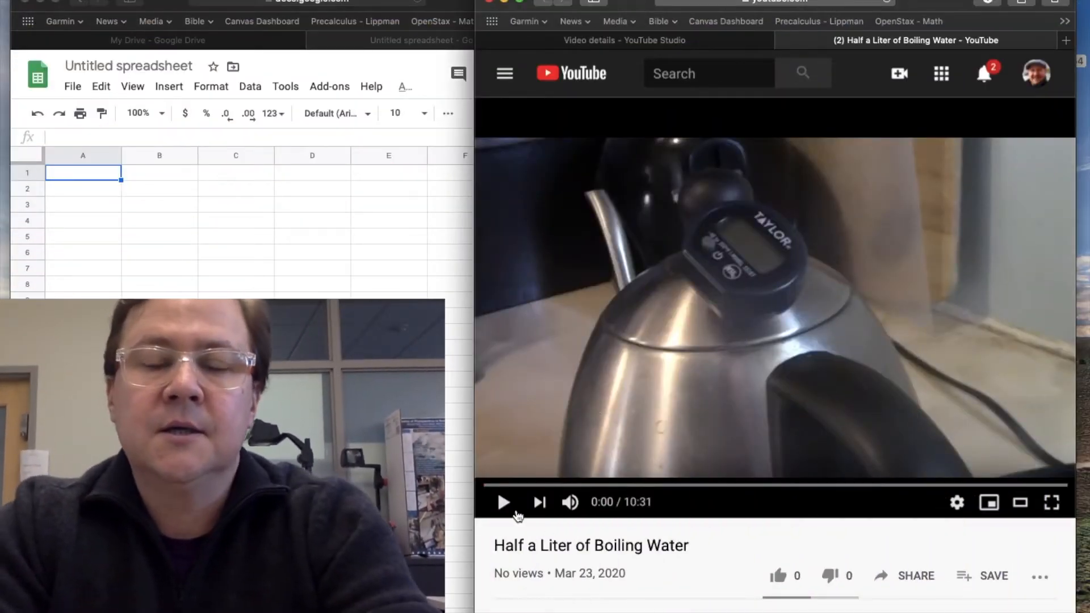
pyautogui.click(451, 2)
pyautogui.moveTo(451, 2); pyautogui.dragTo(443, 1)
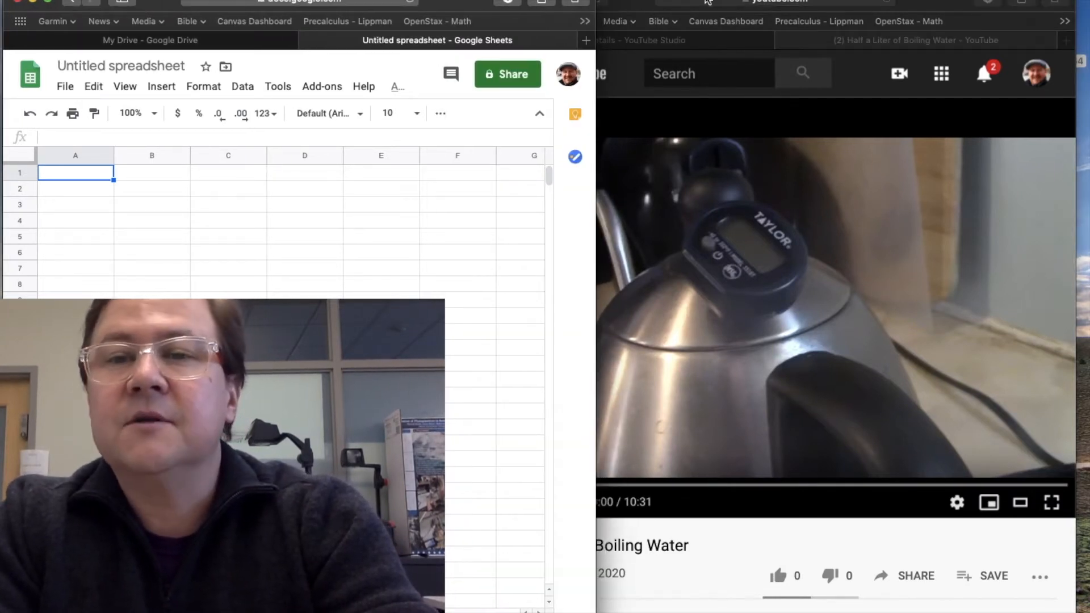
# Step: Switch to YouTube and play "Half a Liter of Boiling Water" up to the CLICK! caption, pausing at 0:14
pyautogui.click(929, 4)
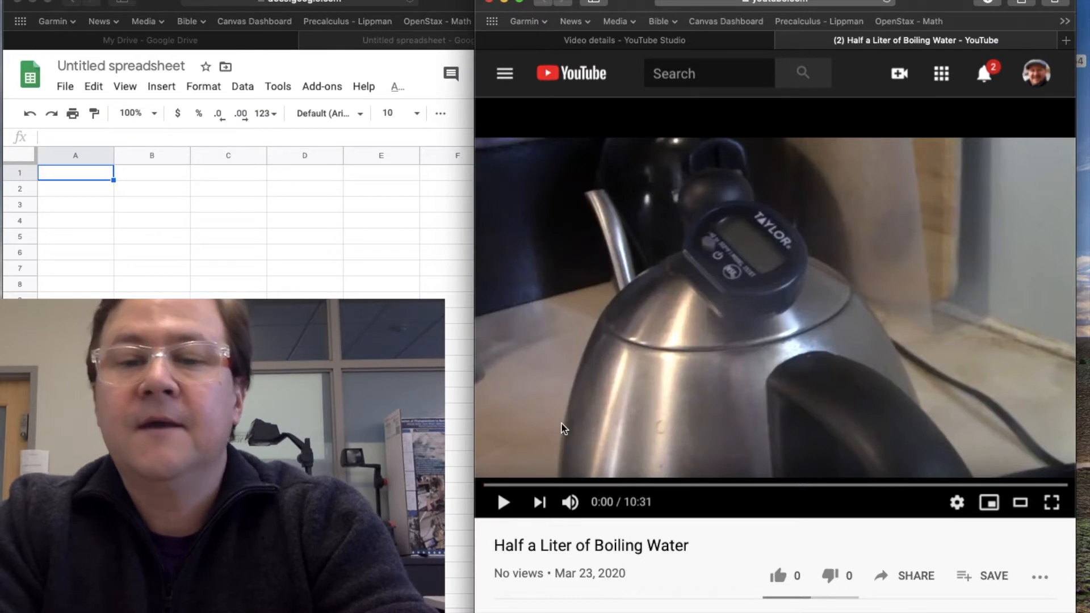
pyautogui.click(505, 503)
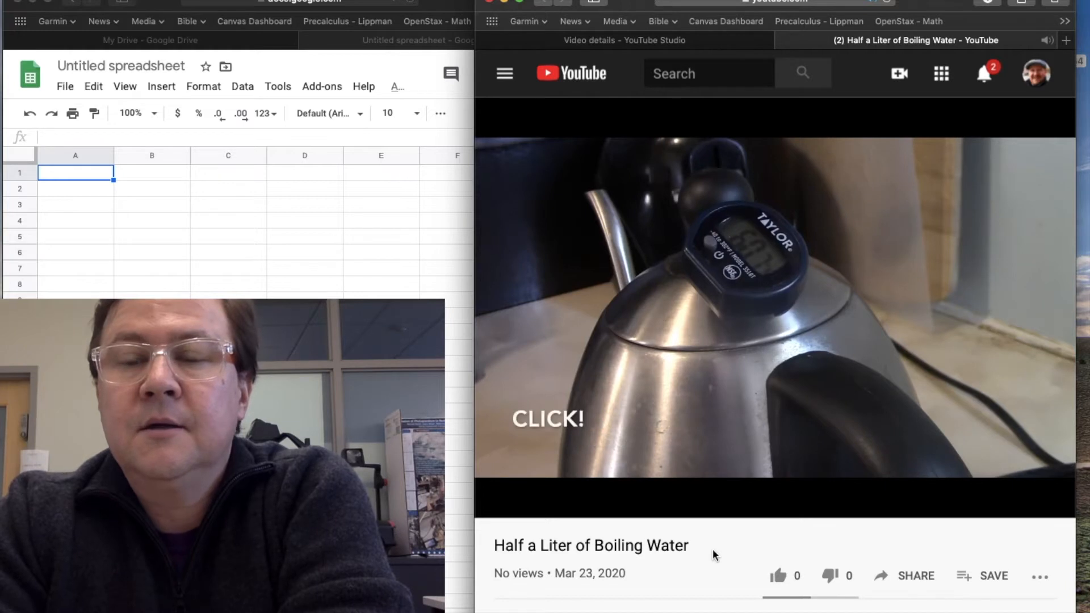
pyautogui.click(630, 471)
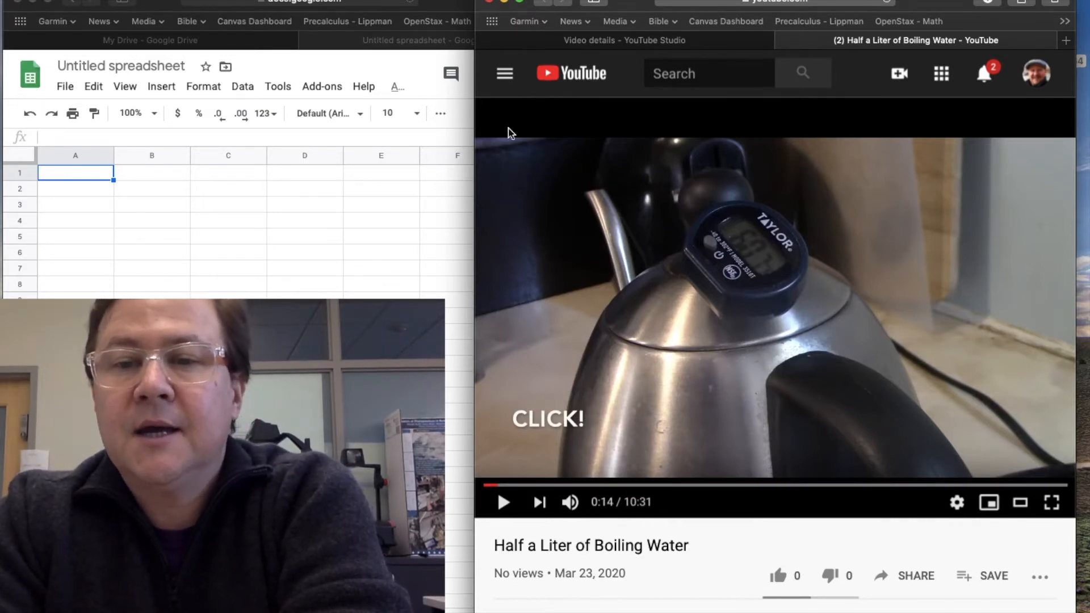
# Step: Return to the spreadsheet, enter the headers "time (sec)" in A1 and "Temp (F)" in B1, and select cell A2
pyautogui.doubleClick(444, 4)
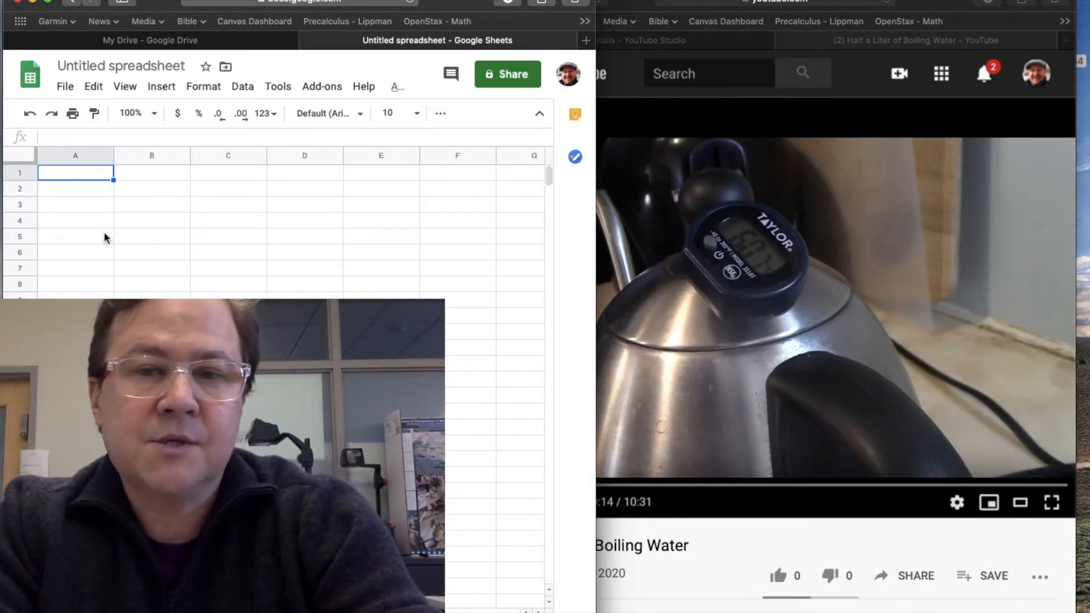
pyautogui.write('time (s')
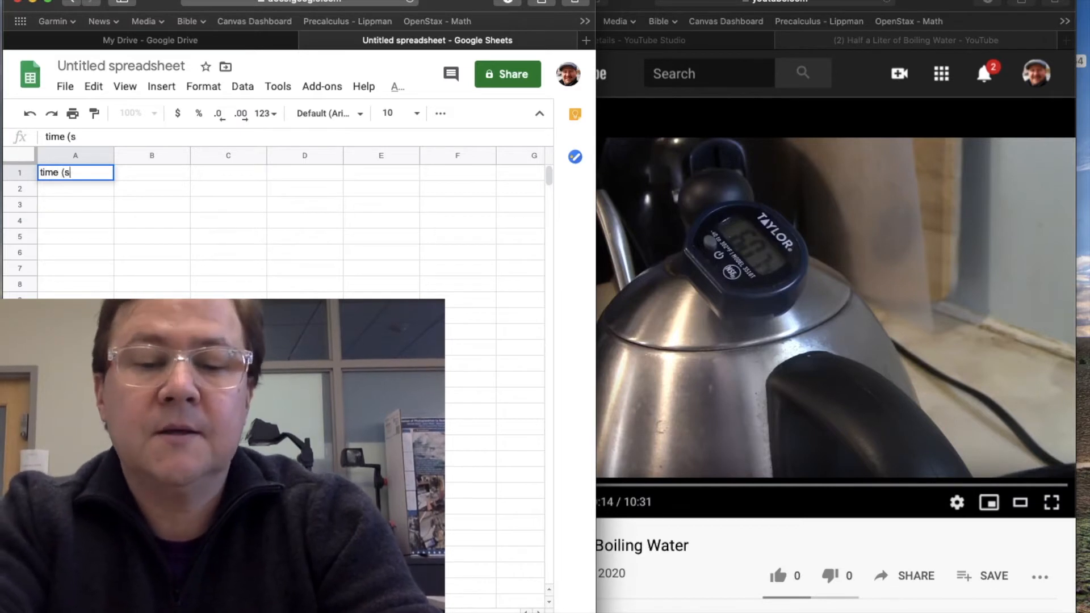
pyautogui.write('ec)')
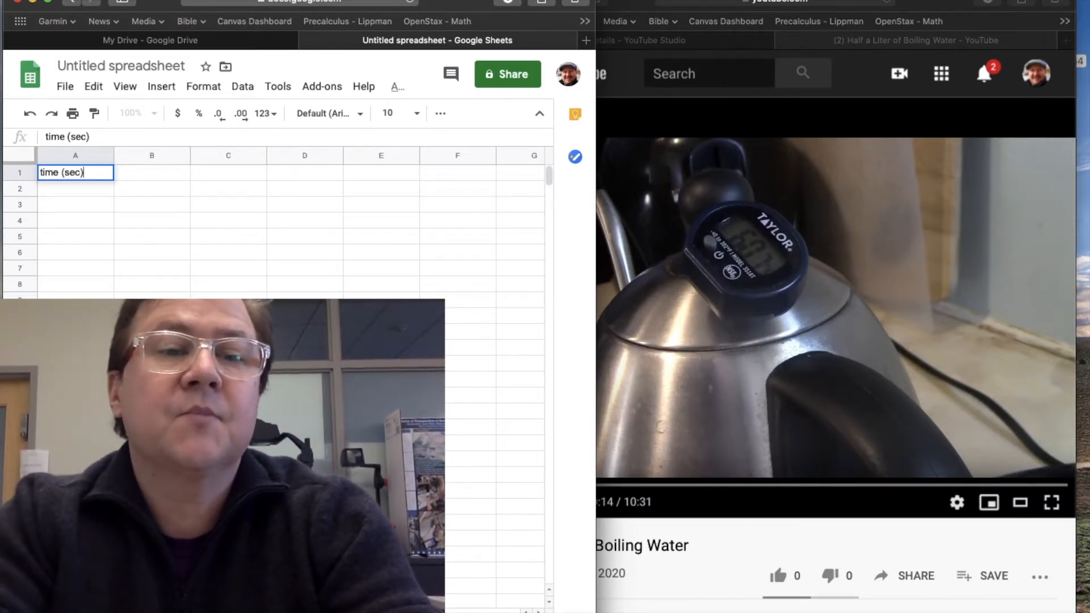
pyautogui.press('Tab')
pyautogui.write('Te')
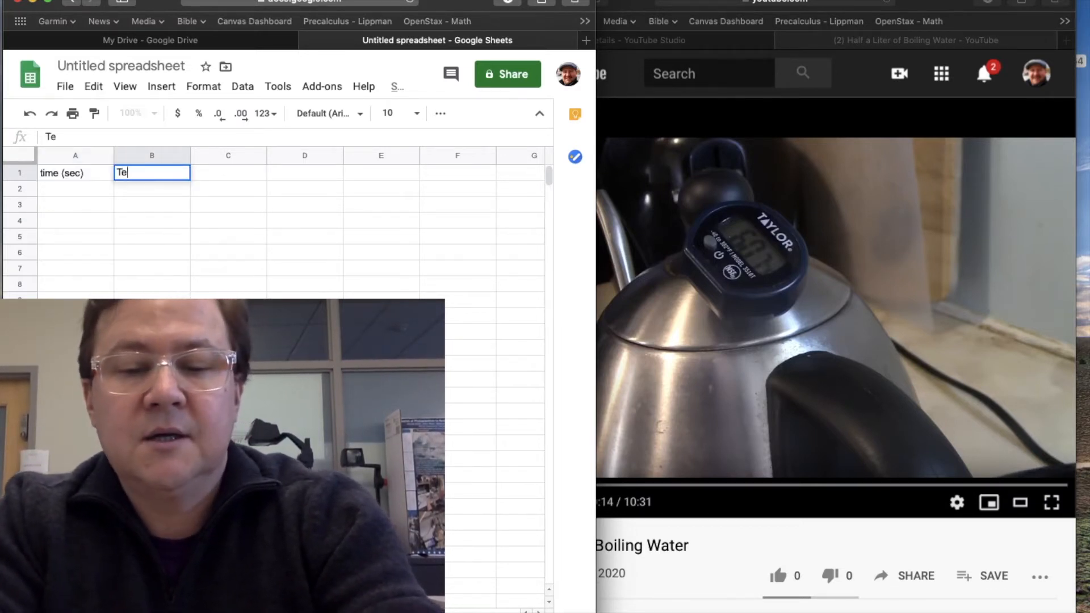
pyautogui.write('mp (F)')
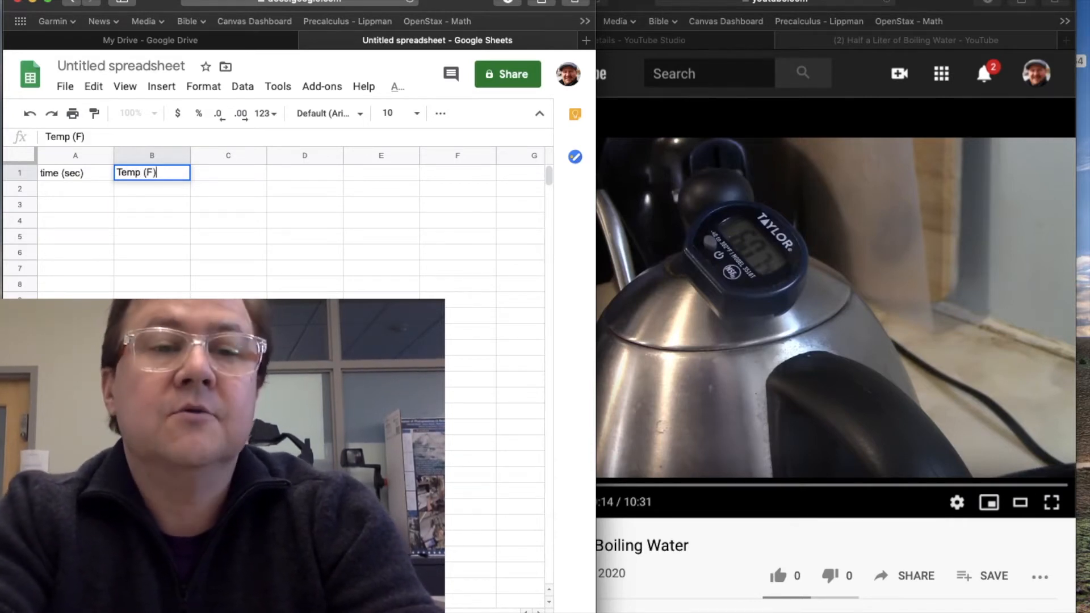
pyautogui.press('Return')
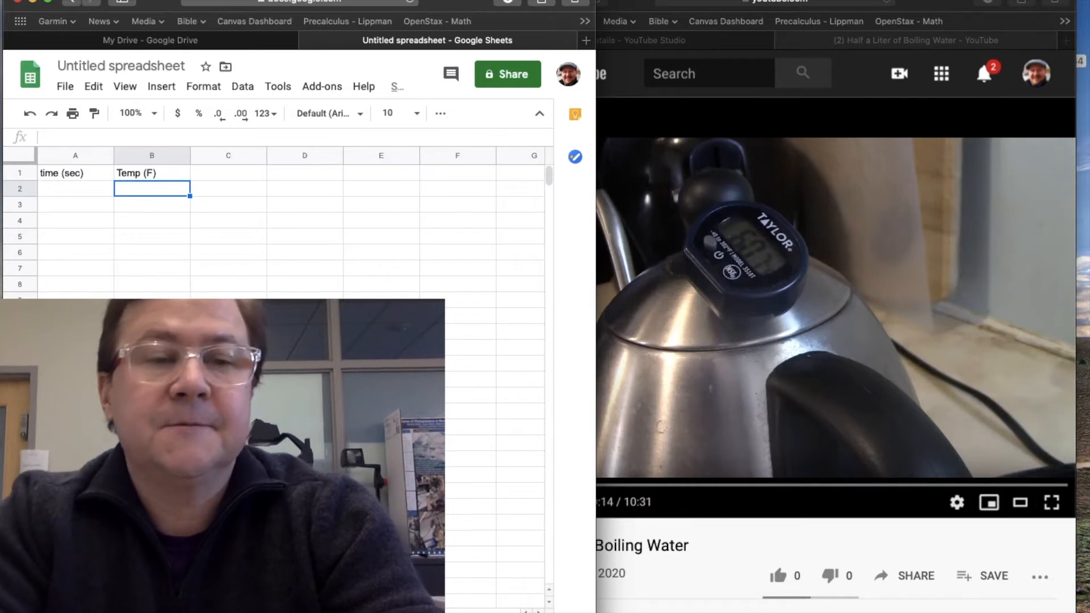
pyautogui.press('Left')
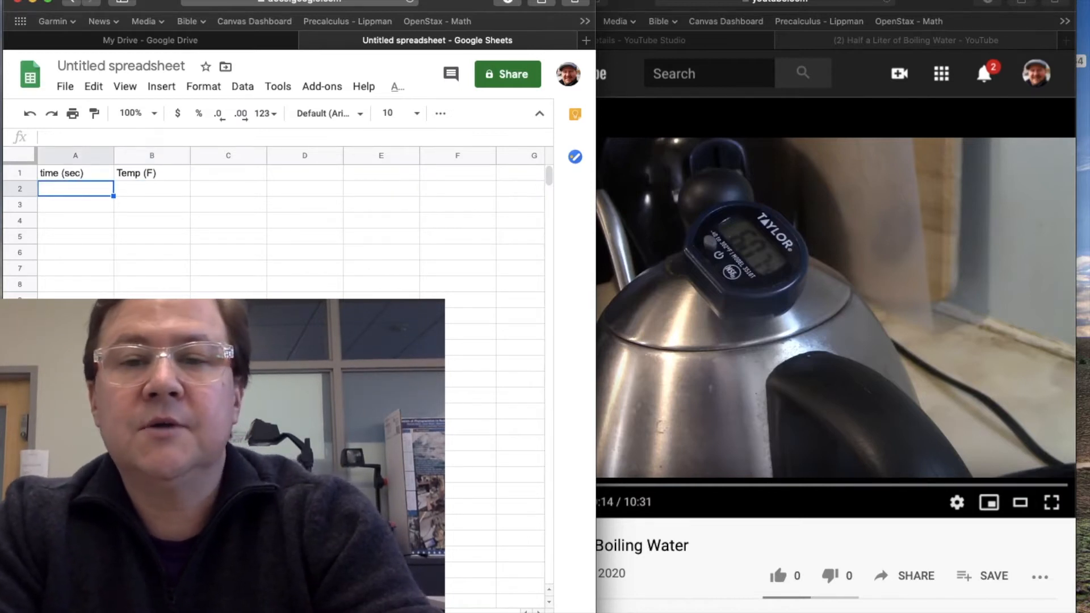
# Step: Enter 14 in A2, check the paused video's timestamp in YouTube, and return to the spreadsheet
pyautogui.write('14')
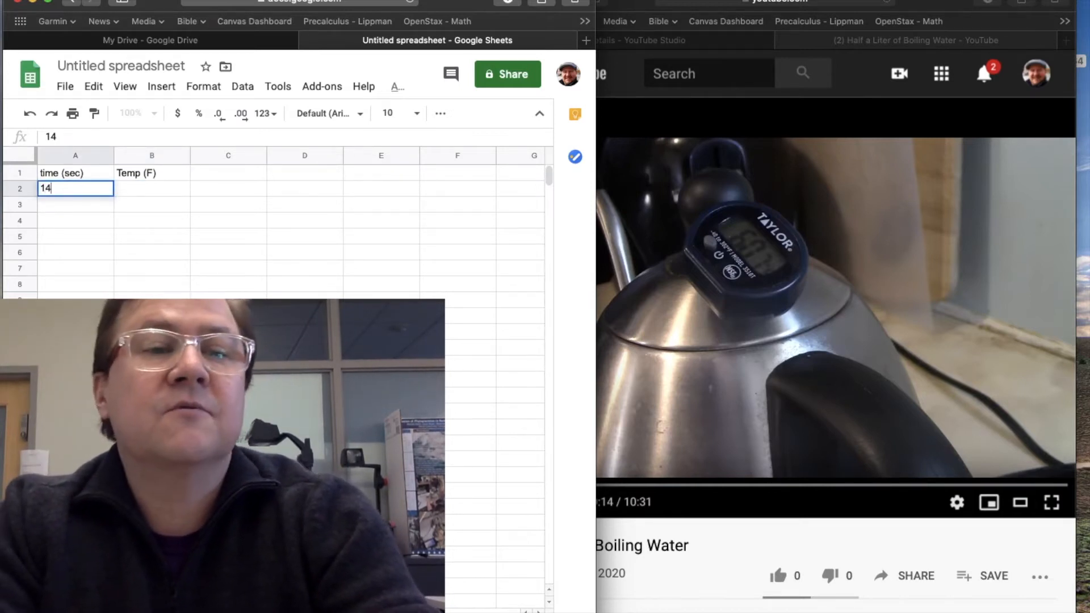
pyautogui.press('Tab')
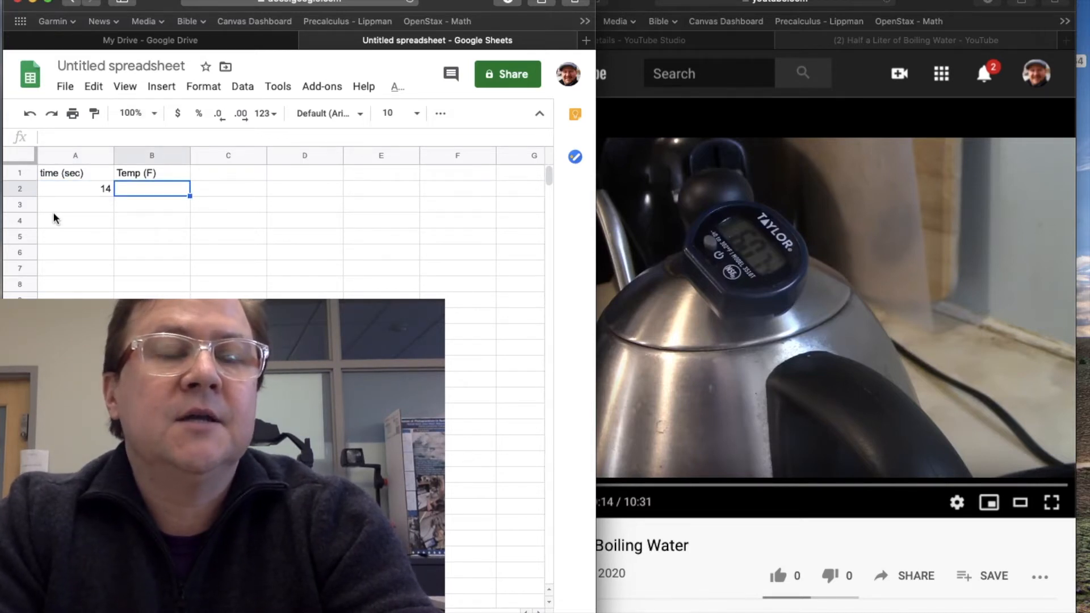
pyautogui.click(945, 7)
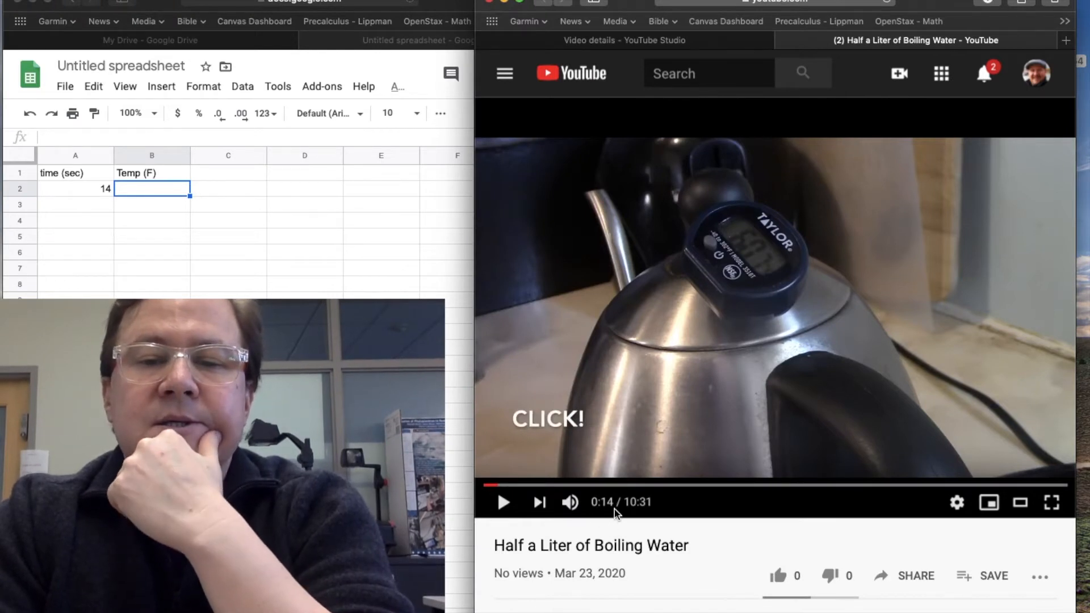
pyautogui.click(271, 282)
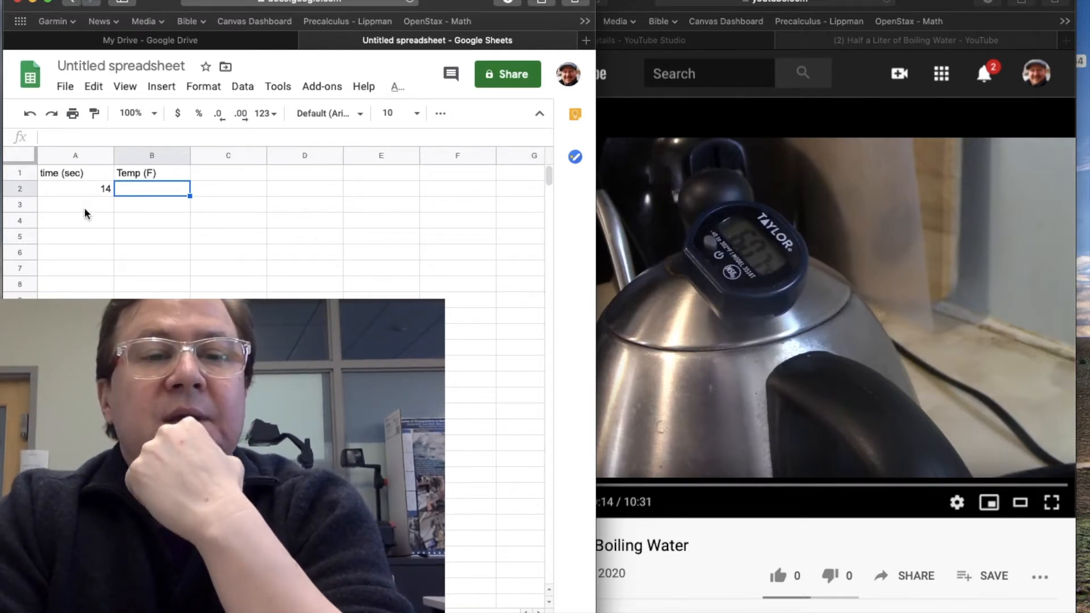
# Step: Insert a new column to the left of the "time (sec)" column
pyautogui.click(76, 156)
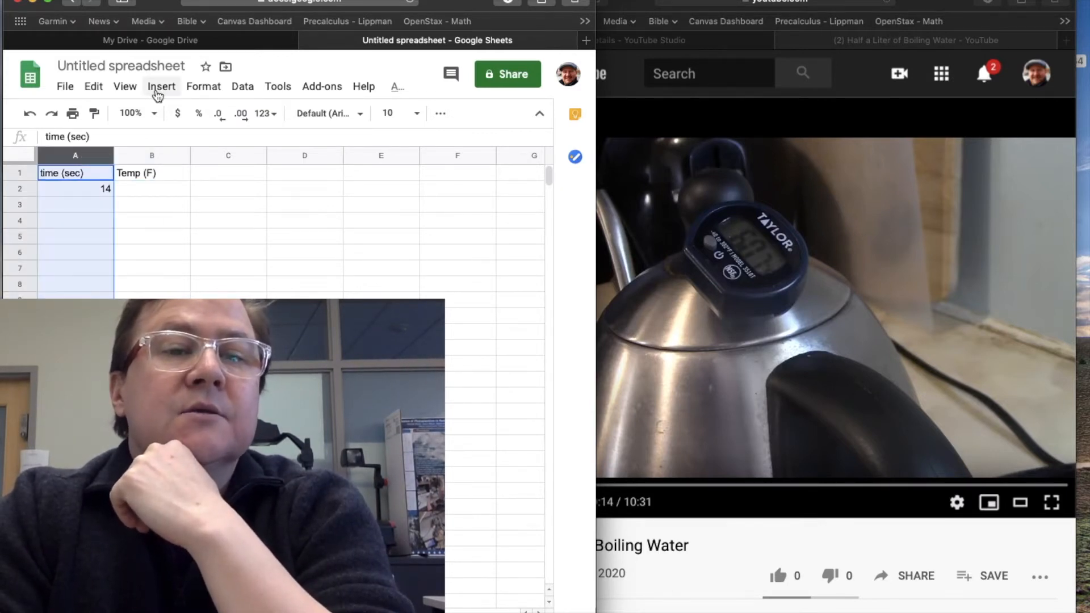
pyautogui.click(142, 226)
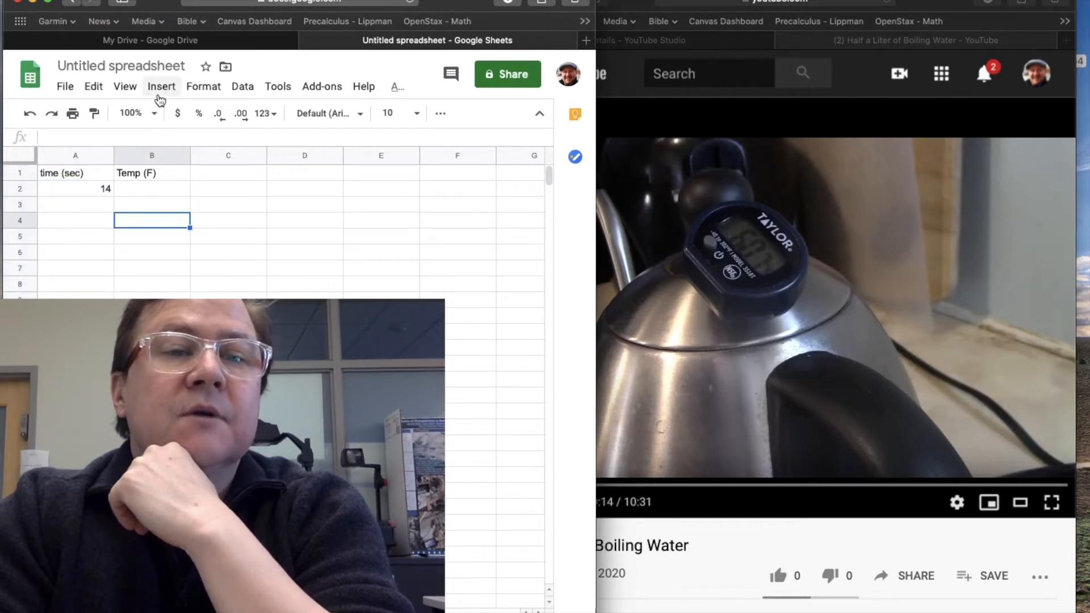
pyautogui.click(72, 158)
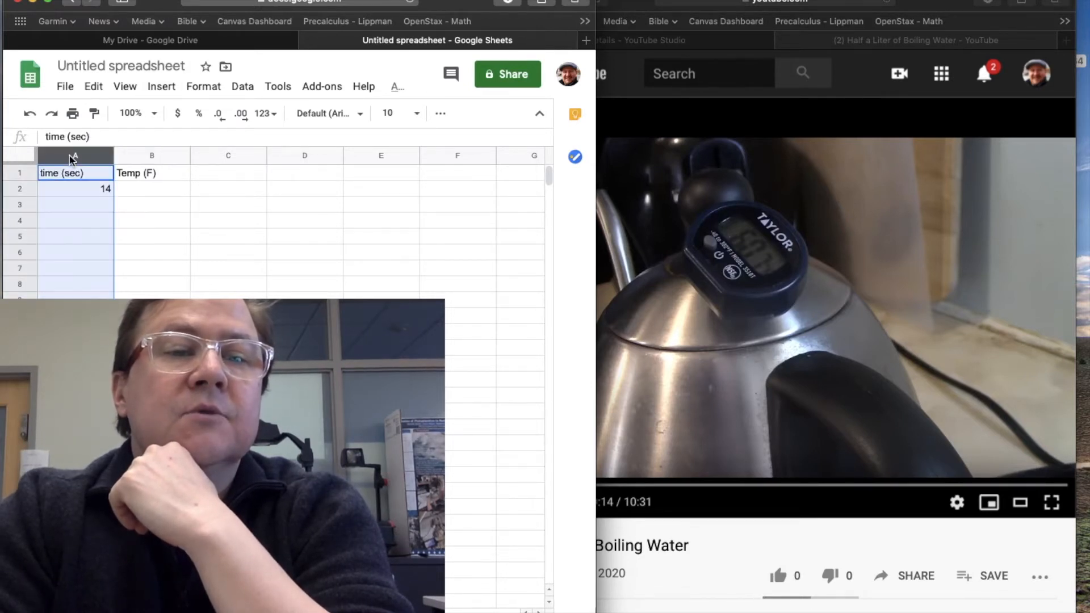
pyautogui.click(174, 90)
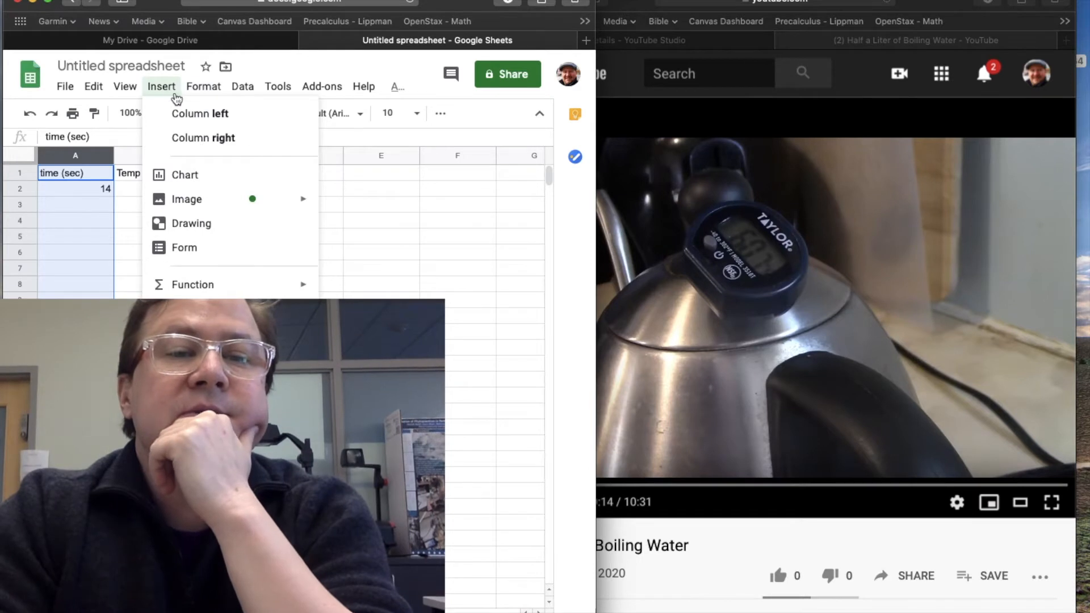
pyautogui.click(196, 114)
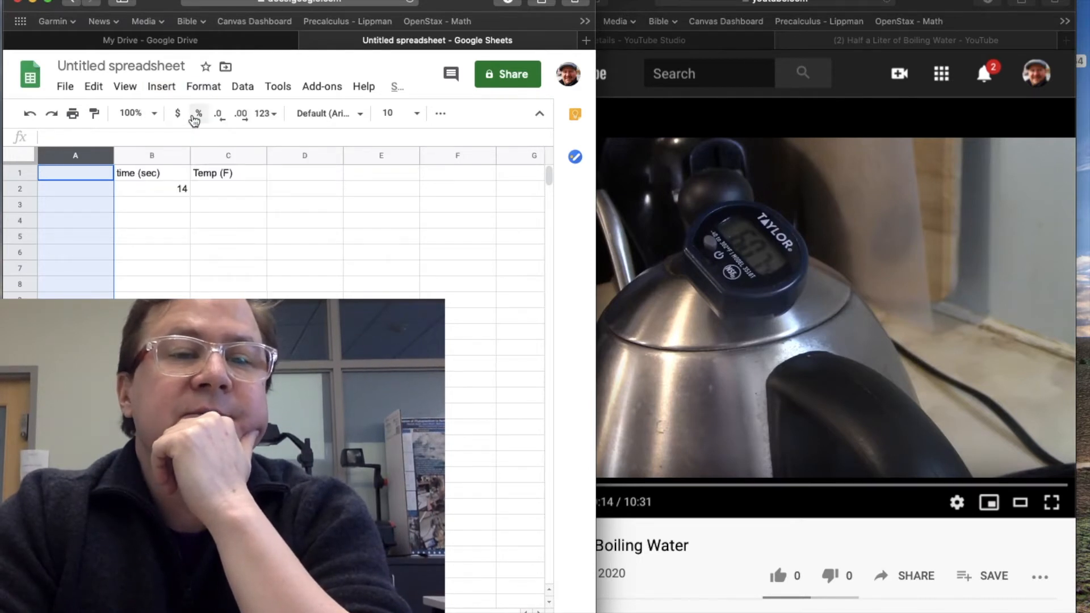
pyautogui.click(88, 190)
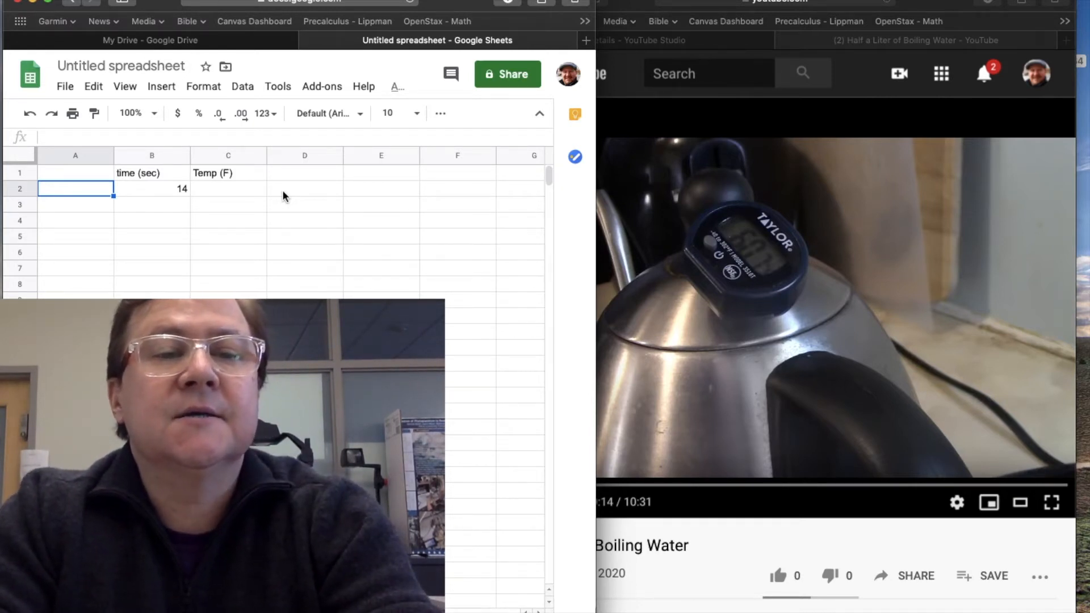
pyautogui.press('Up')
pyautogui.write('Min')
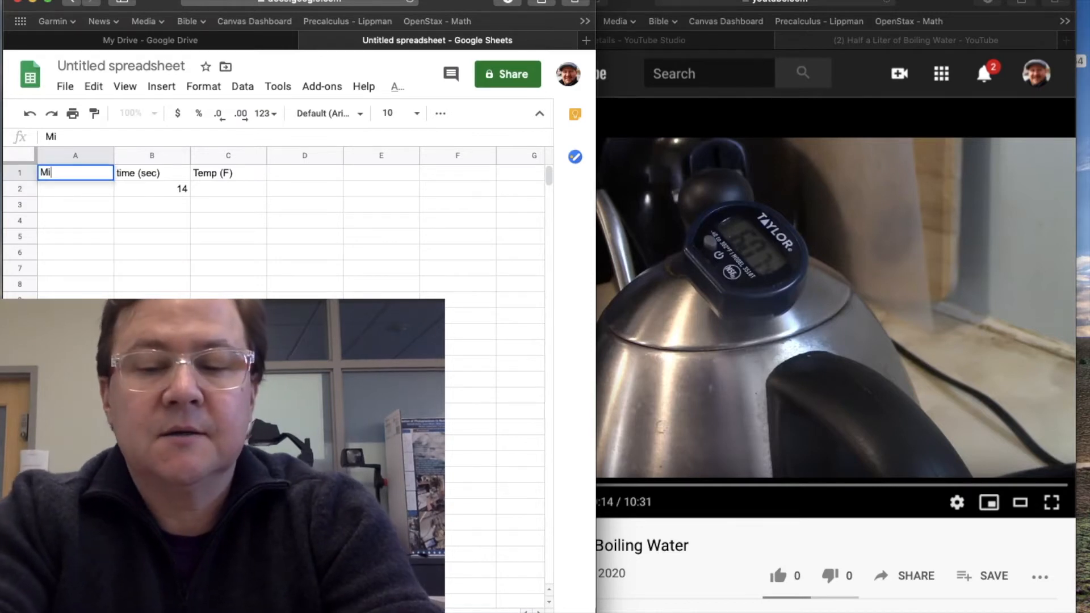
pyautogui.press('BackSpace')
pyautogui.press('BackSpace')
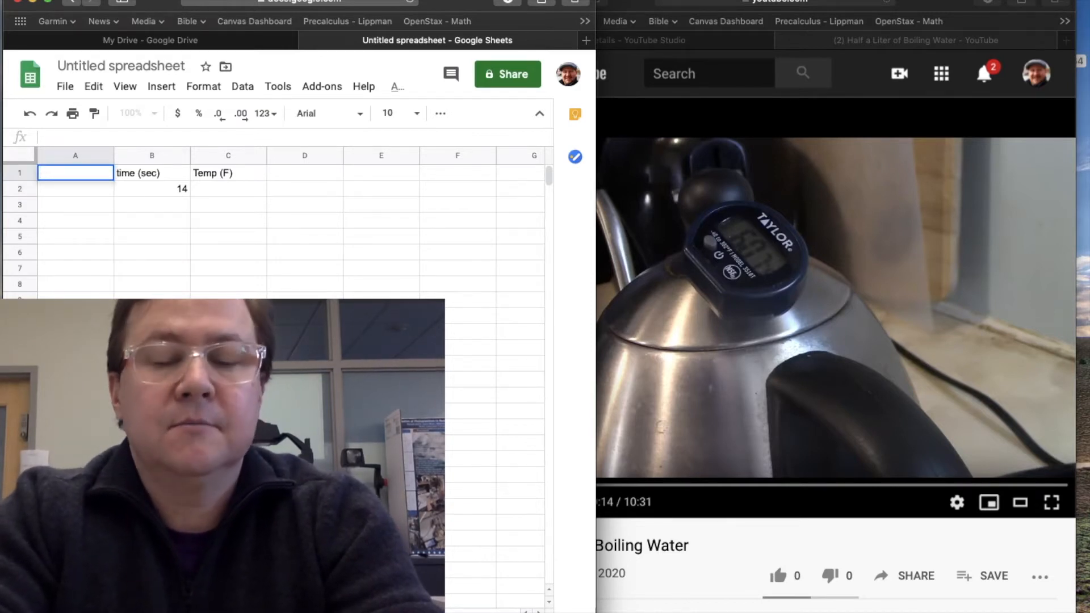
# Step: Insert a new row above row 2, between the headers and the first reading
pyautogui.click(17, 190)
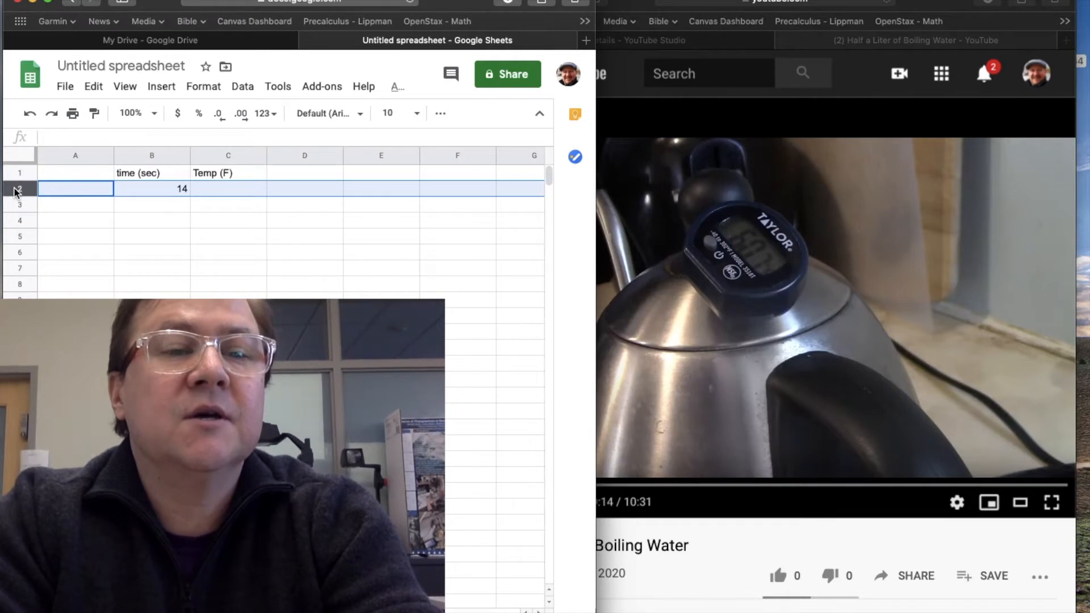
pyautogui.click(162, 87)
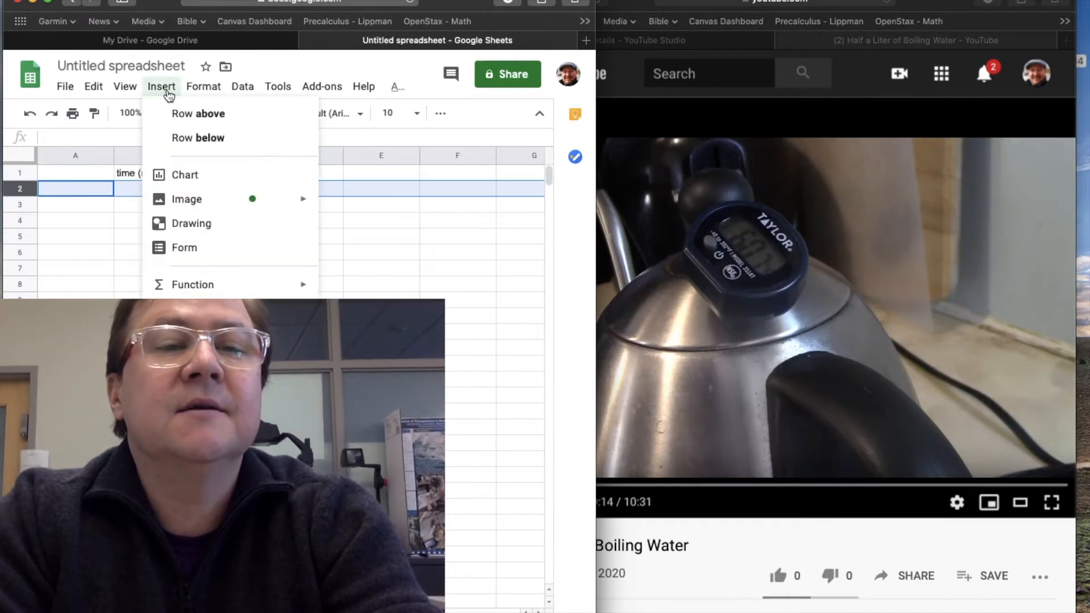
pyautogui.click(187, 115)
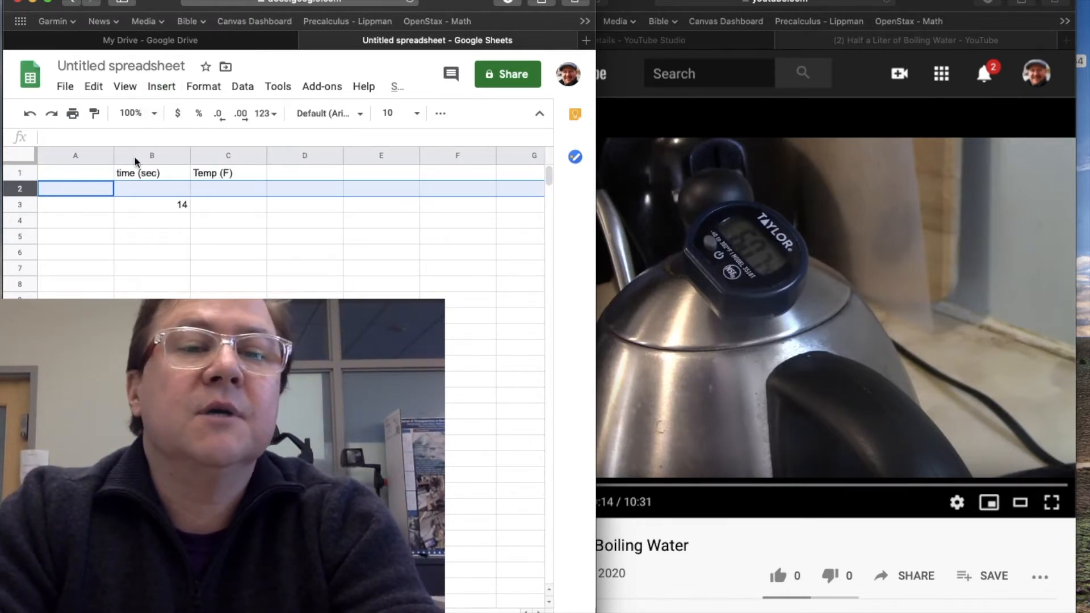
# Step: Enter "min" in A2 and "sec" in B2, and change the B1 header to "time"
pyautogui.click(74, 191)
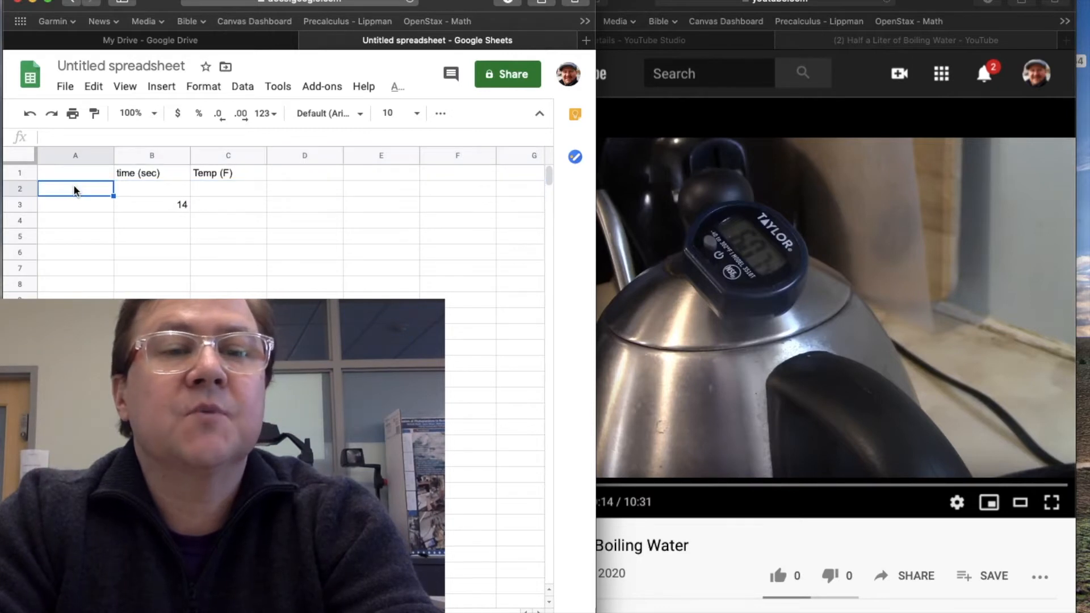
pyautogui.write('min')
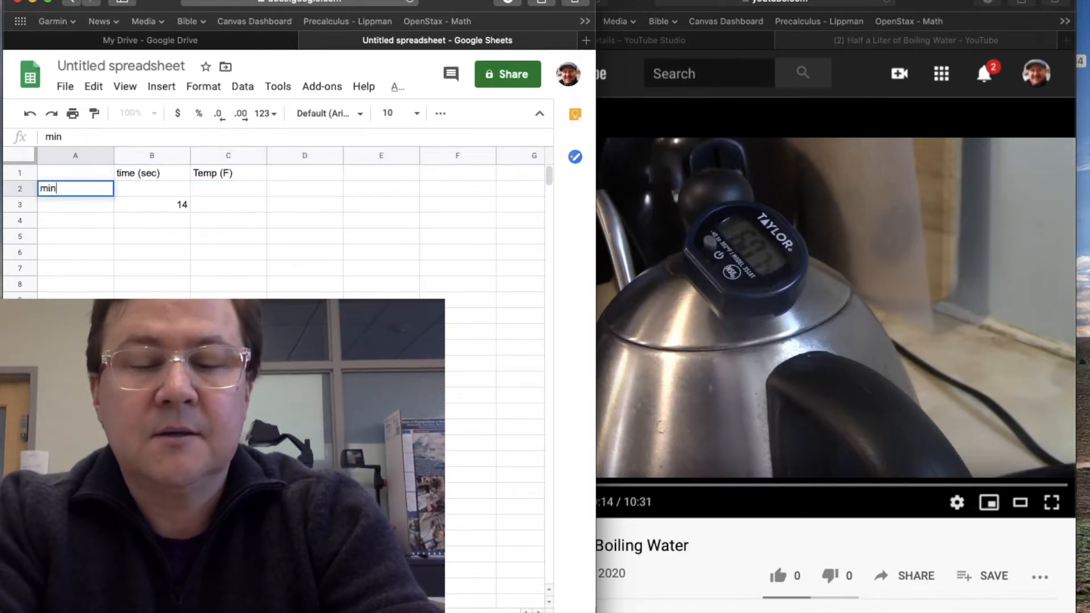
pyautogui.press('Tab')
pyautogui.write('sec')
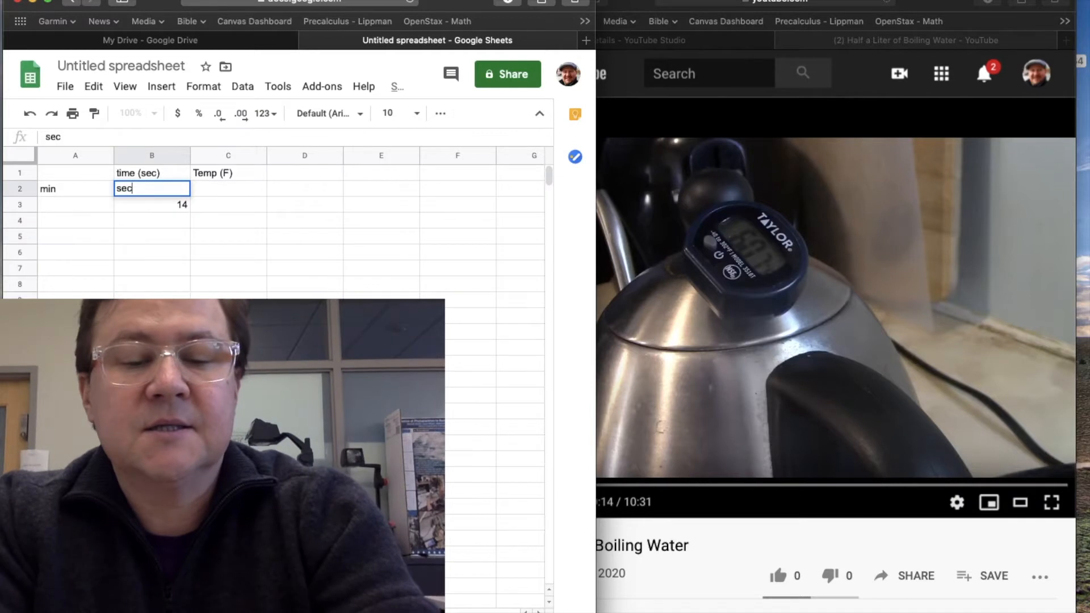
pyautogui.press('Up')
pyautogui.write('ti')
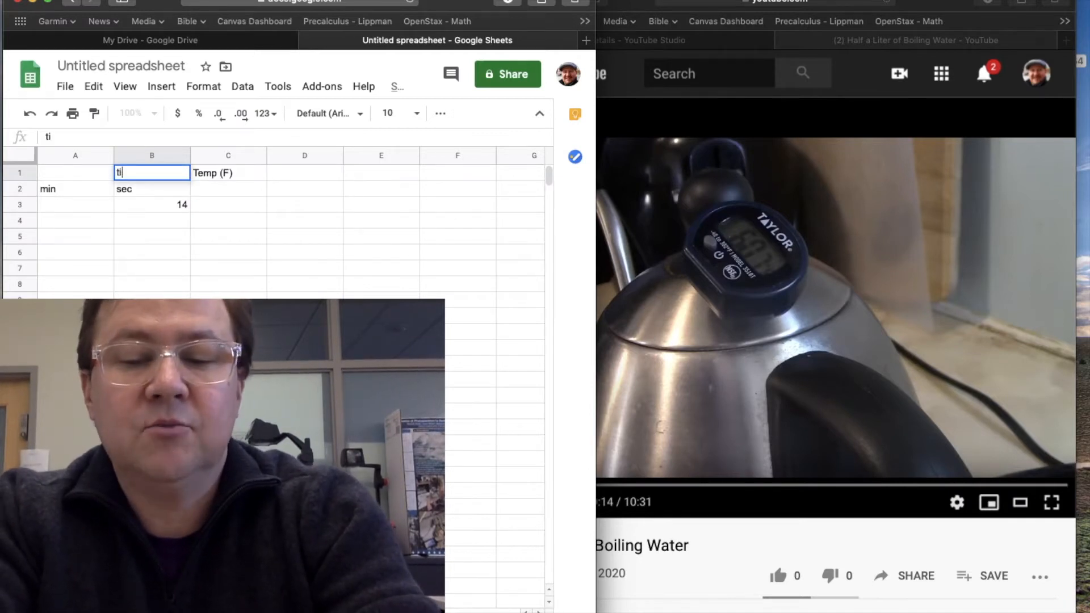
pyautogui.write('me')
pyautogui.press('Return')
# Step: Complete the first reading in row 3 with 0 in the minutes column and 60.7 in the temperature column
pyautogui.press('Down')
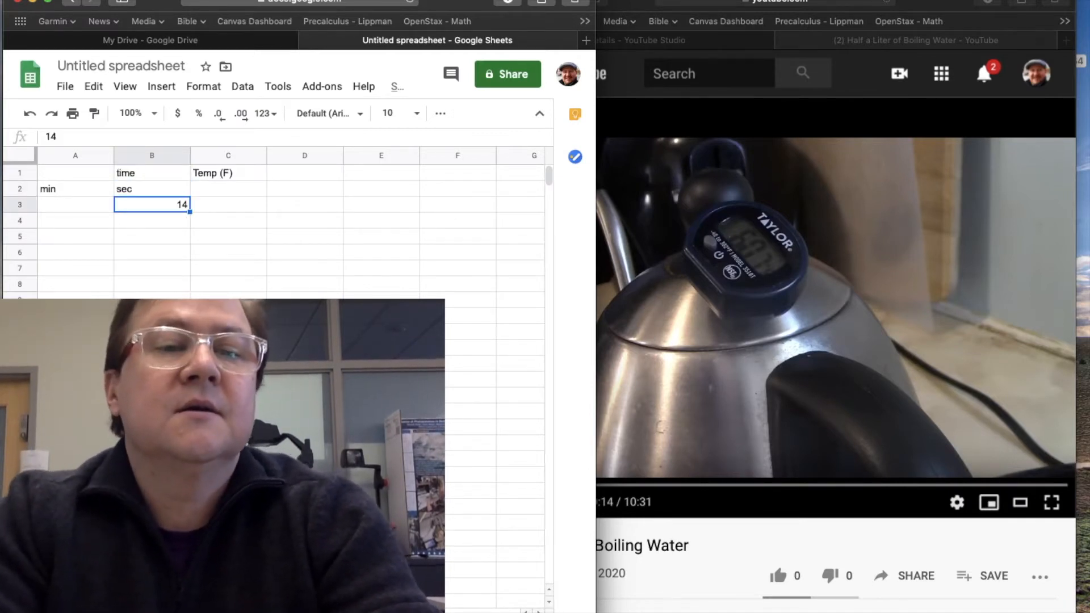
pyautogui.press('Left')
pyautogui.write('0')
pyautogui.press('Return')
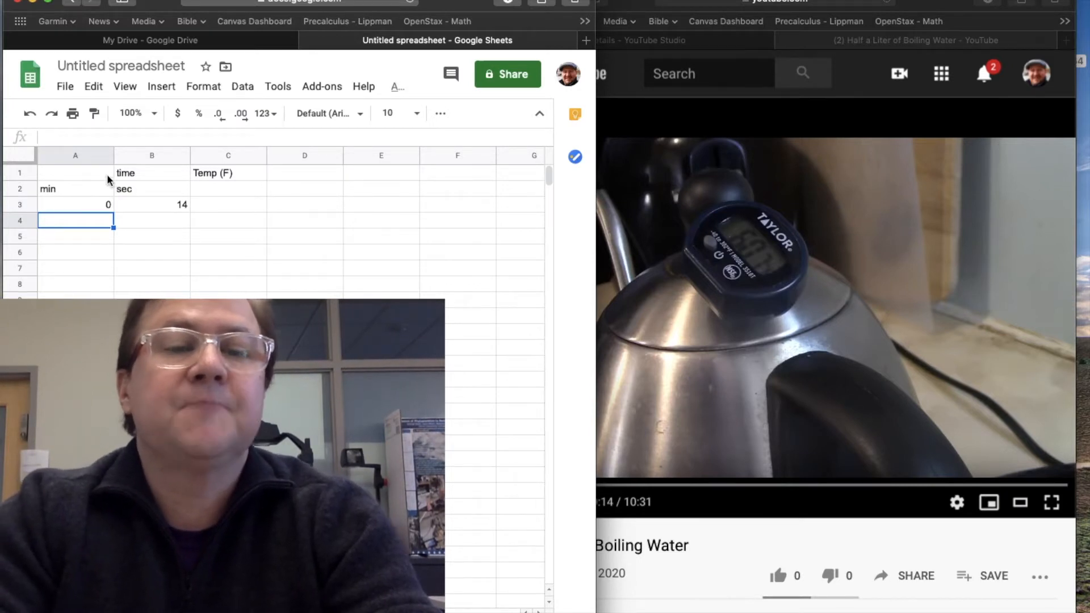
pyautogui.click(226, 205)
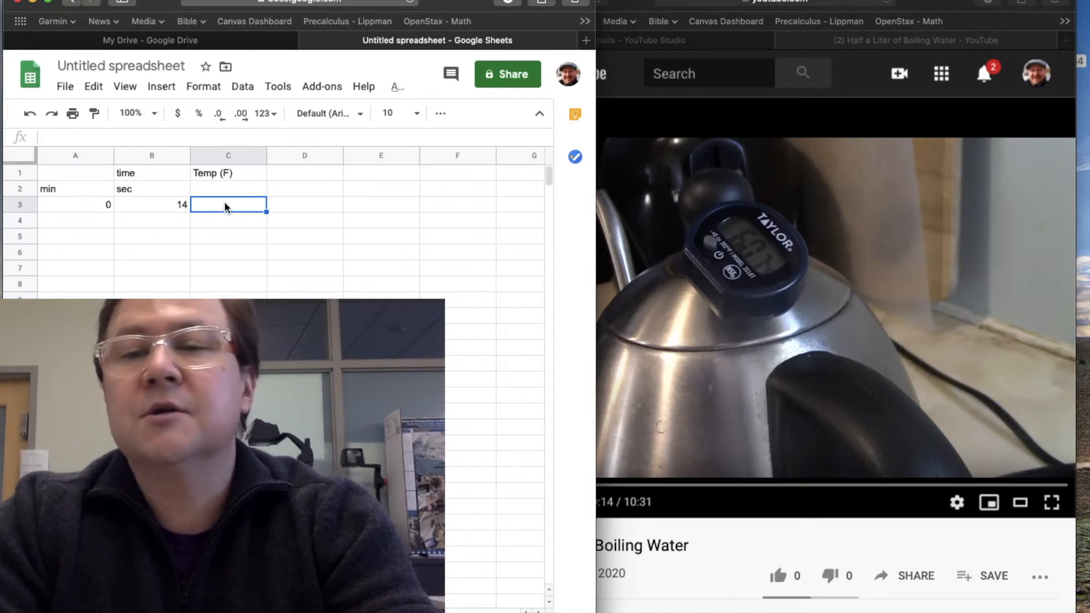
pyautogui.write('60.7')
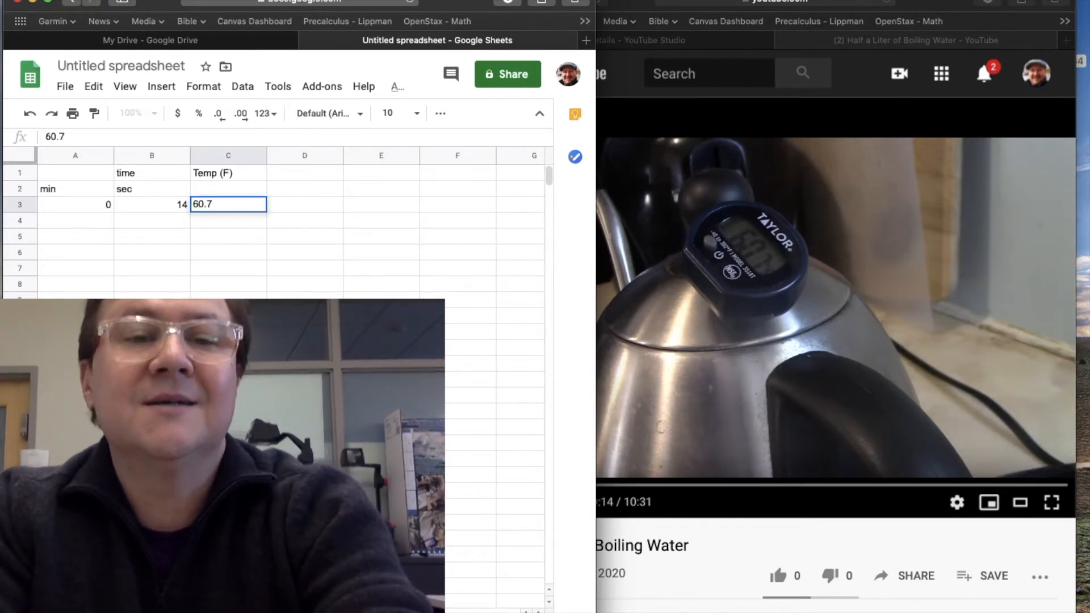
pyautogui.press('Return')
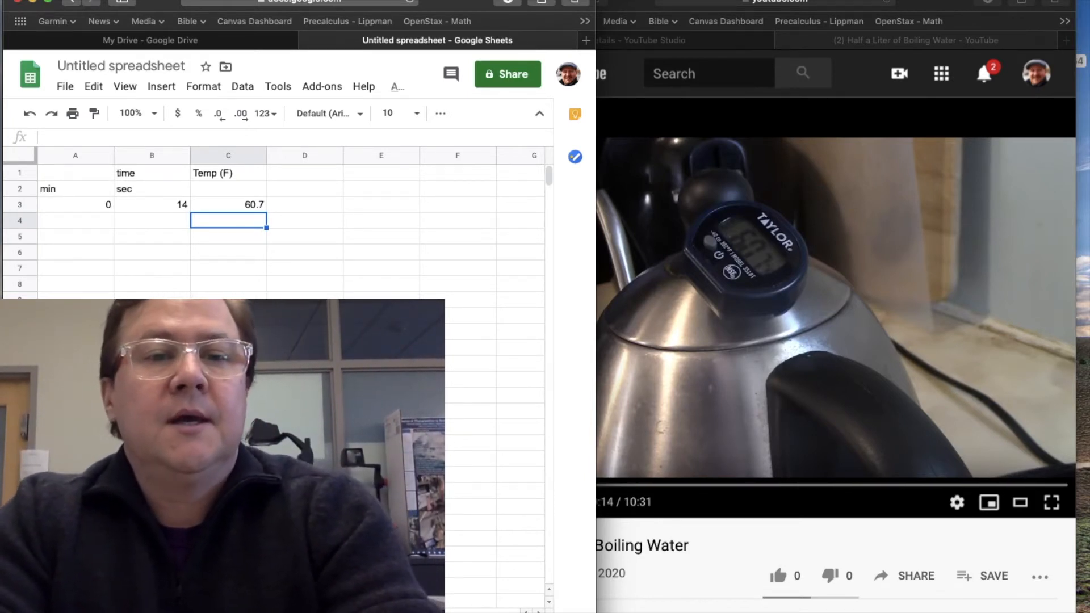
# Step: Switch to YouTube, advance the paused video to 0:19, and read the thermometer
pyautogui.click(847, 65)
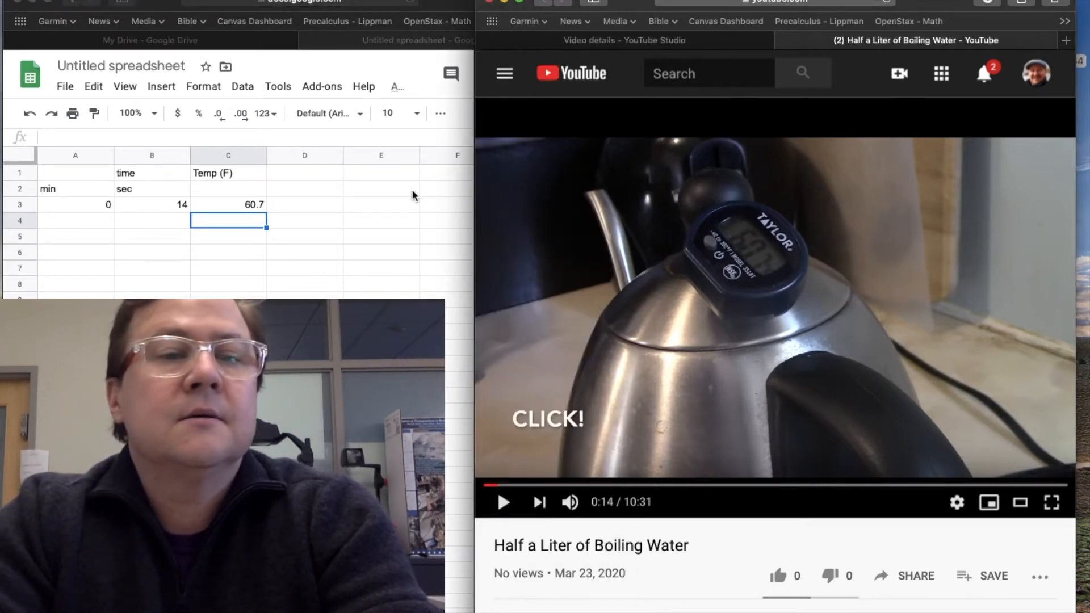
pyautogui.click(430, 2)
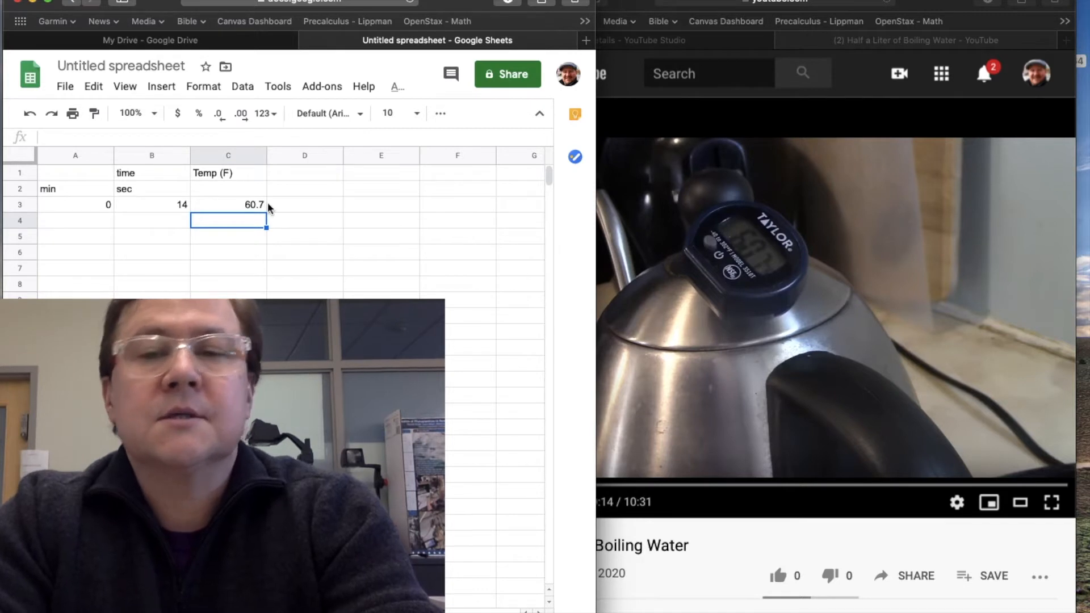
pyautogui.click(852, 80)
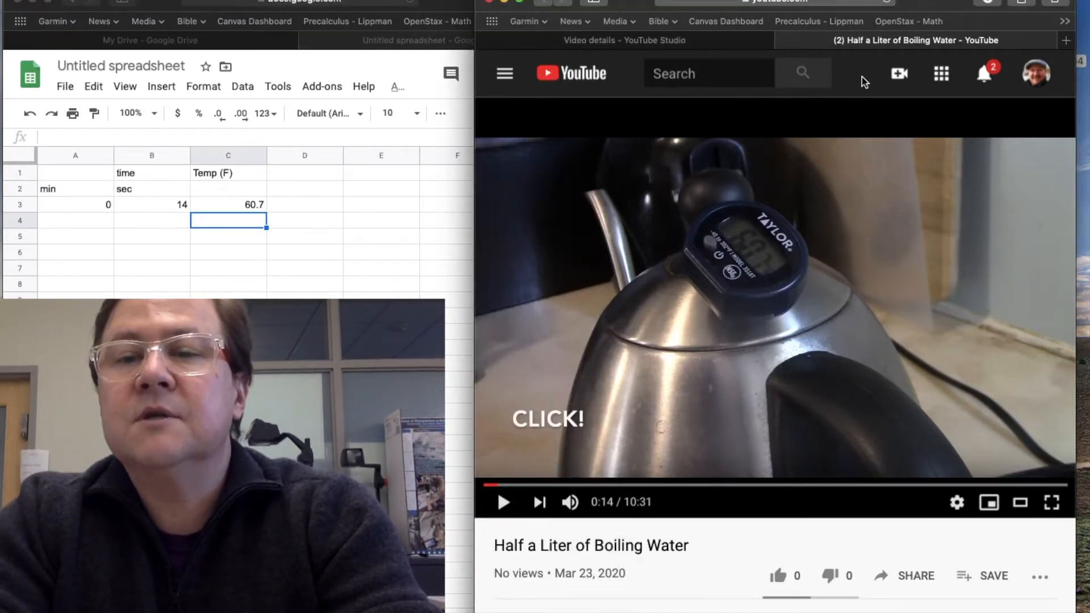
pyautogui.press('Right')
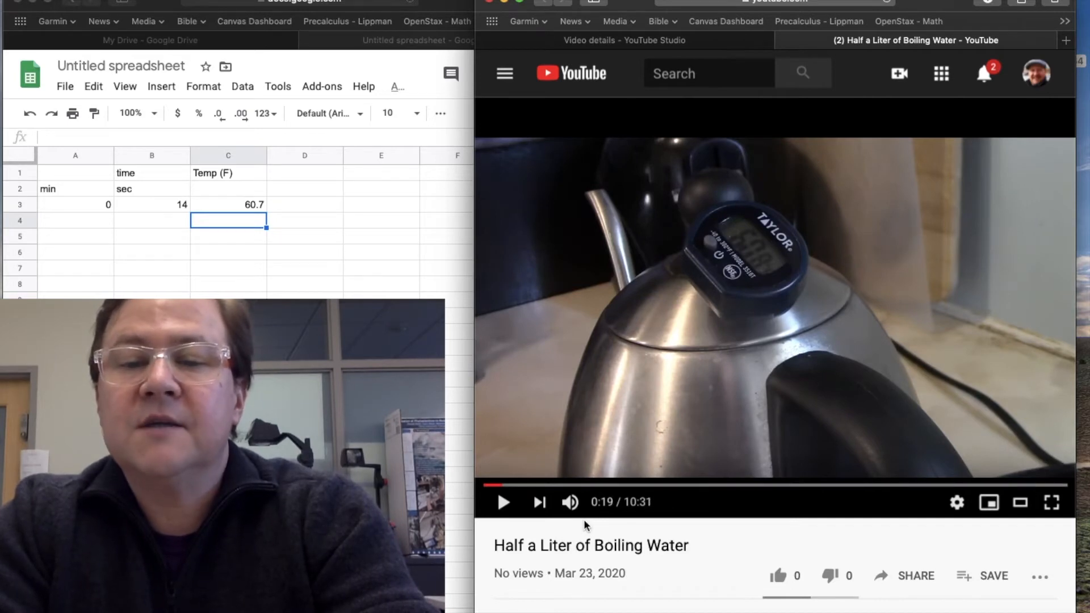
pyautogui.scroll(5, 584, 519)
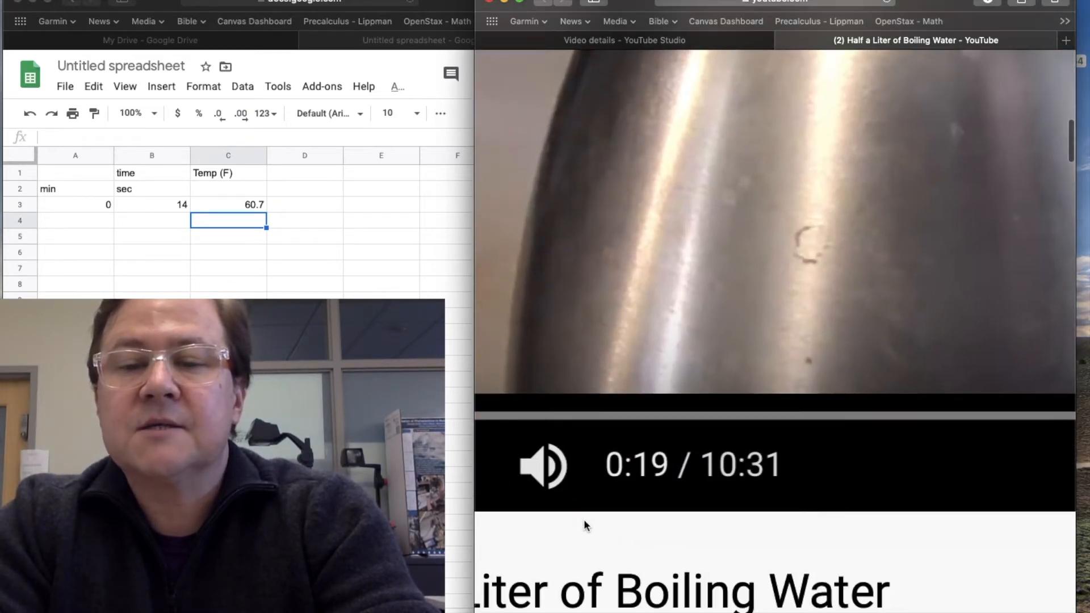
pyautogui.scroll(-5, 584, 519)
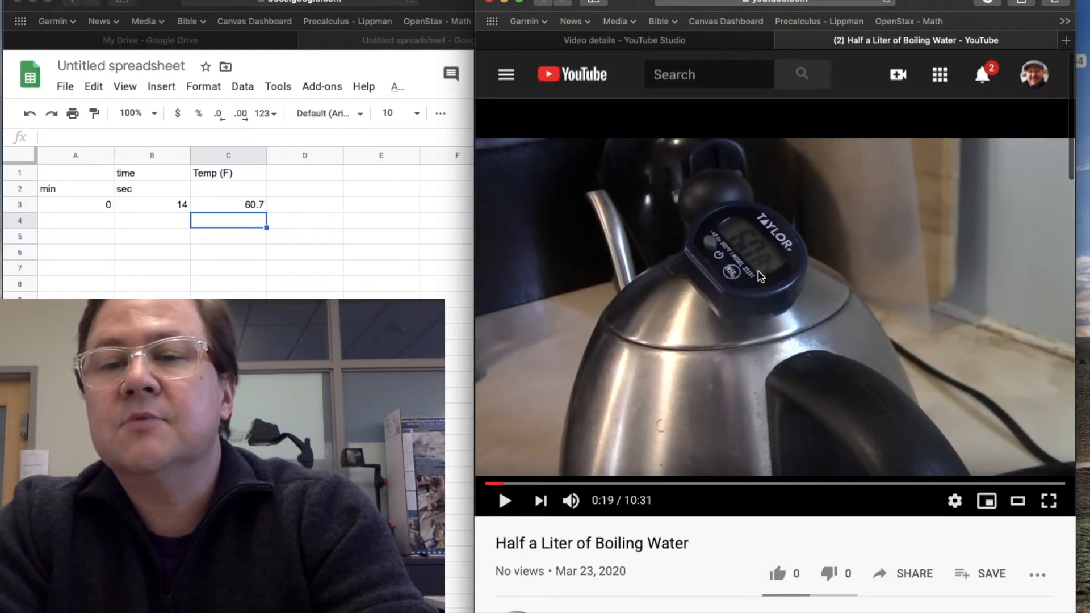
# Step: Return to the spreadsheet, enter 60.8 in C4 and 19 in B4, and switch back to YouTube
pyautogui.click(240, 220)
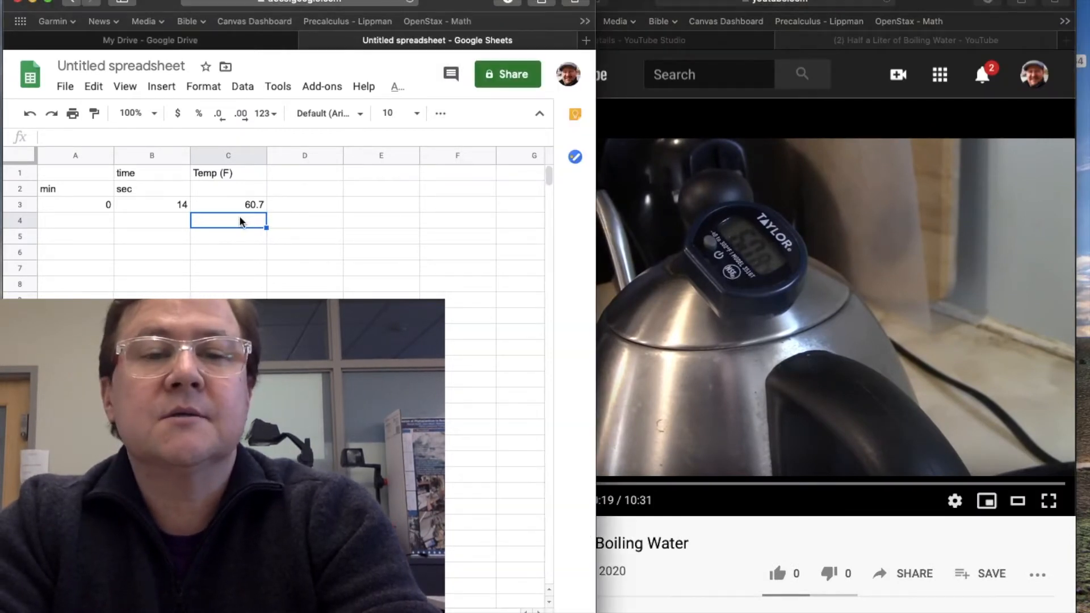
pyautogui.write('60')
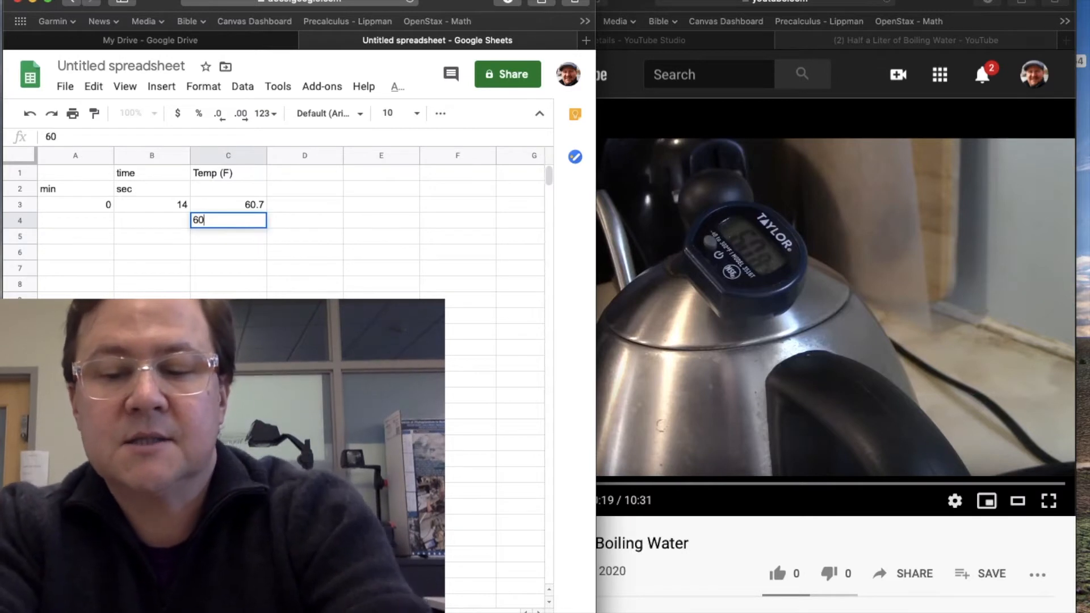
pyautogui.write('.8')
pyautogui.press('Left')
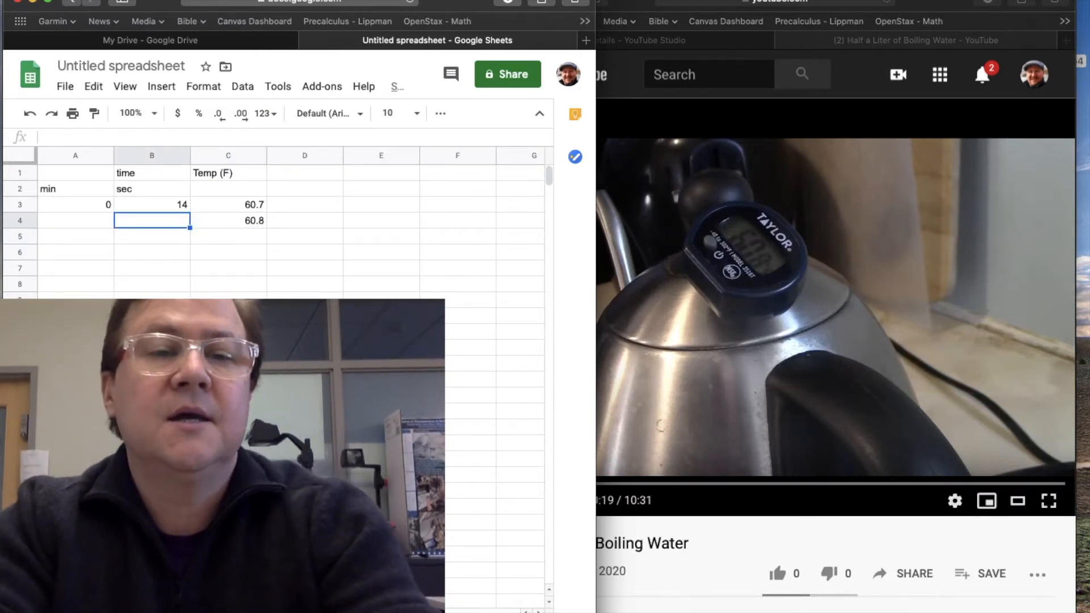
pyautogui.write('19')
pyautogui.press('Return')
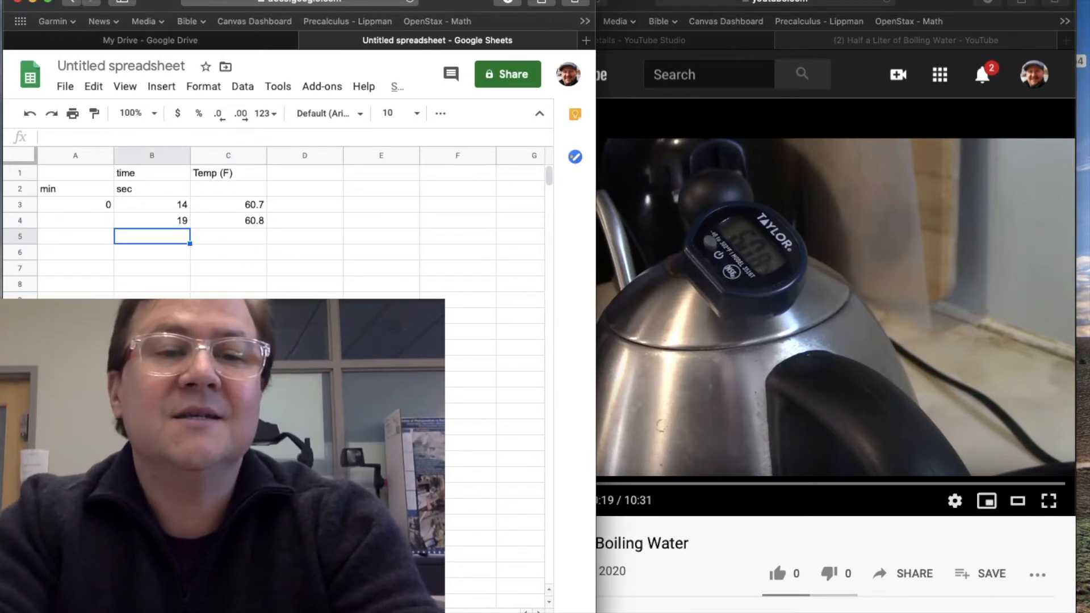
pyautogui.press('super+grave')
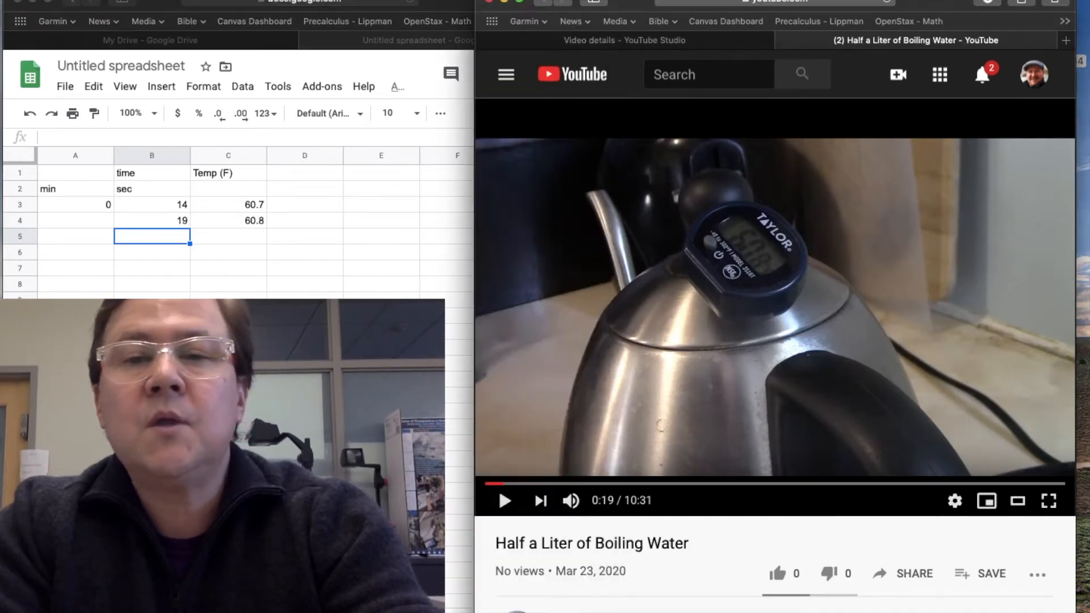
# Step: Advance the kettle video to 0:24, switch back to the spreadsheet, and enter 60.8 in C5 and 24 in B5
pyautogui.press('Right')
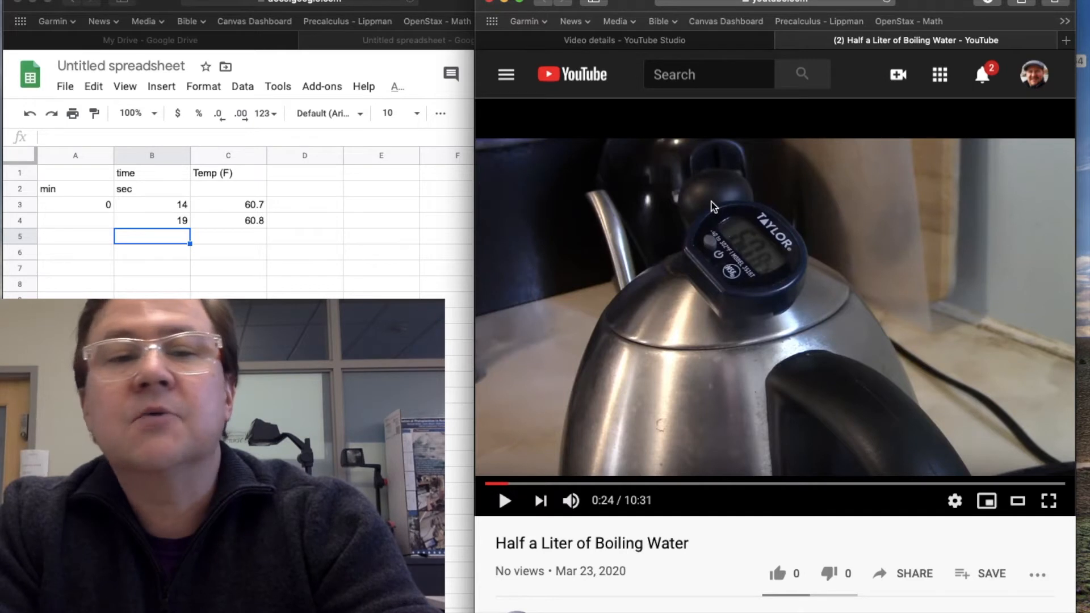
pyautogui.press('super+grave')
pyautogui.press('Right')
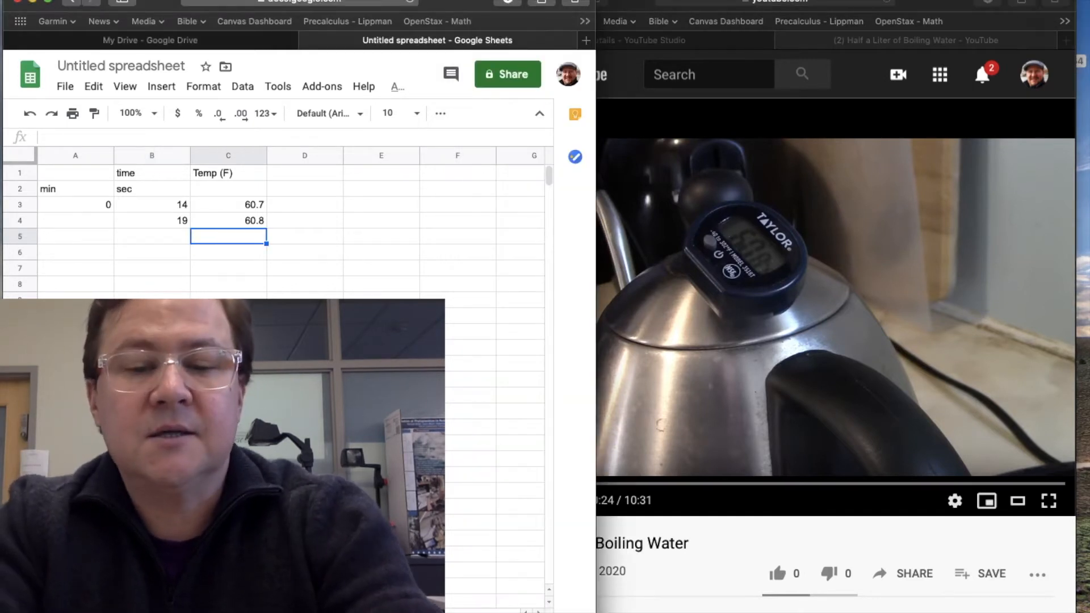
pyautogui.write('60.')
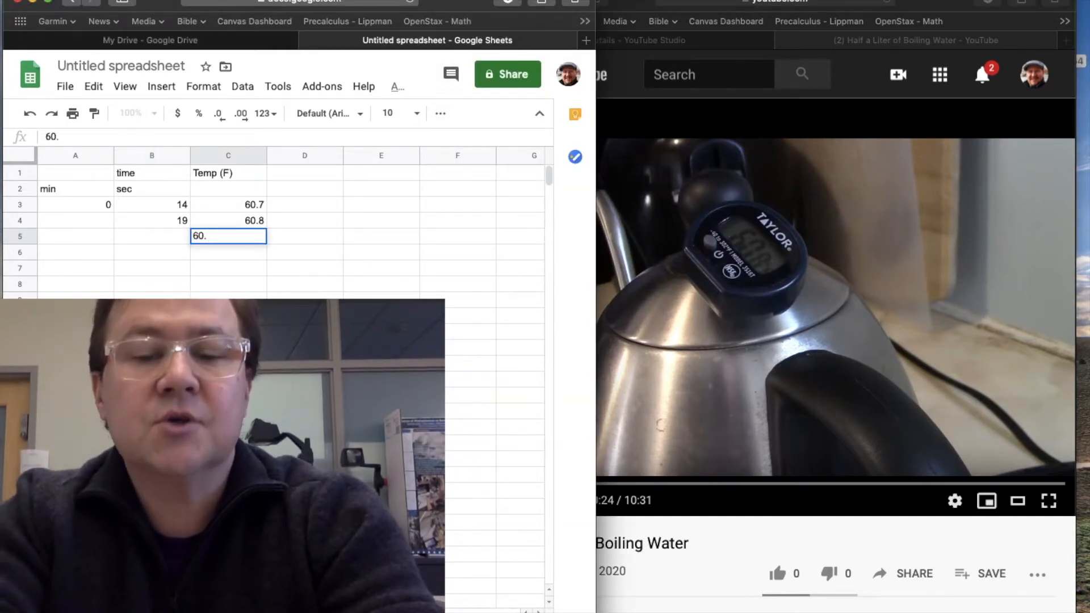
pyautogui.write('8')
pyautogui.press('Left')
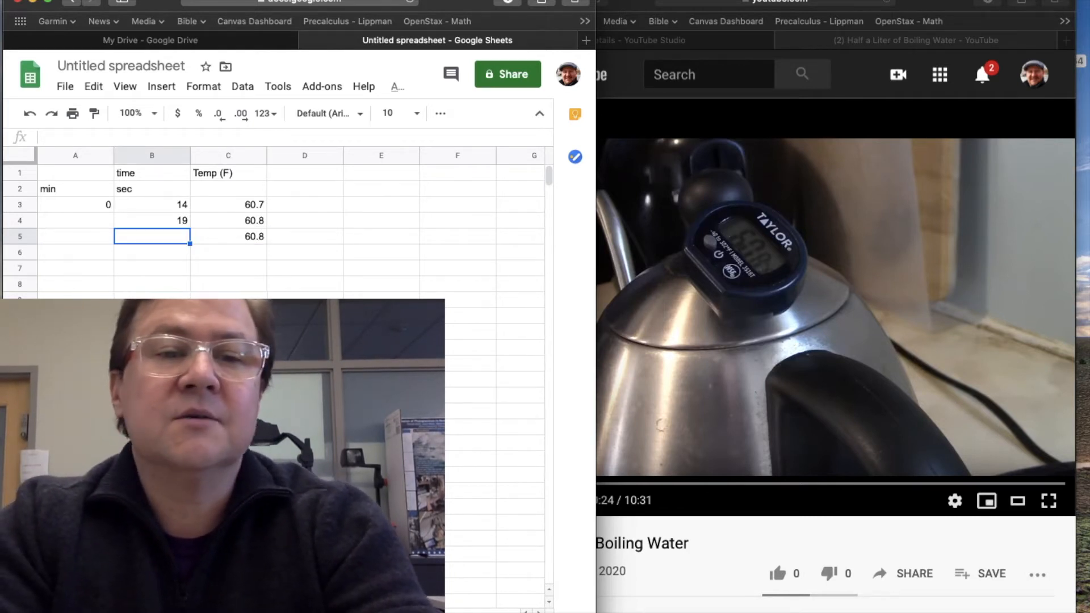
pyautogui.write('24')
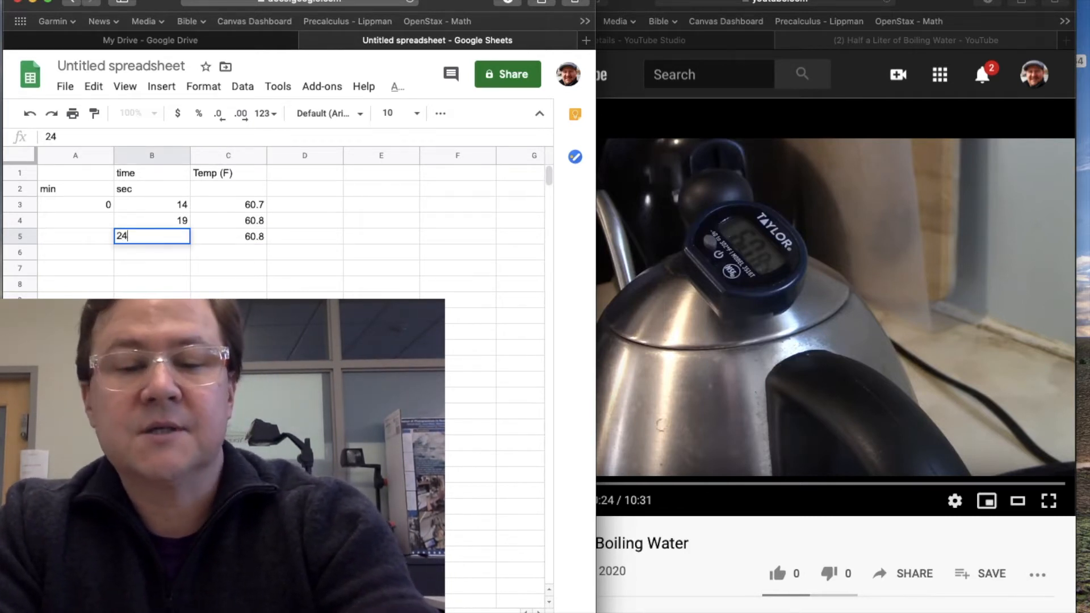
pyautogui.press('Return')
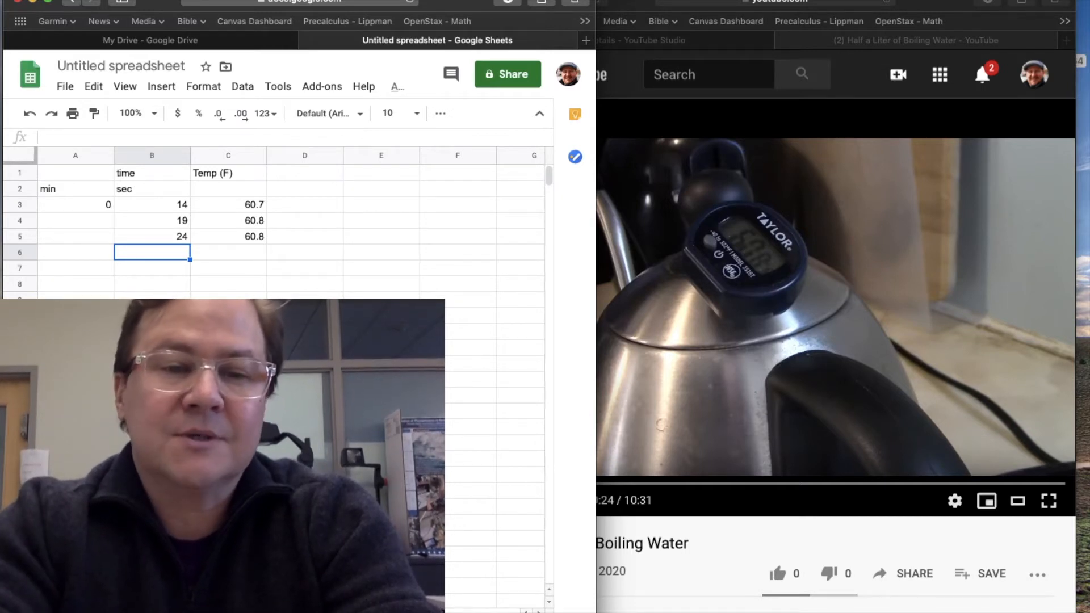
# Step: Enter the formula =B5+5 in B6 to calculate the next seconds value
pyautogui.write('=')
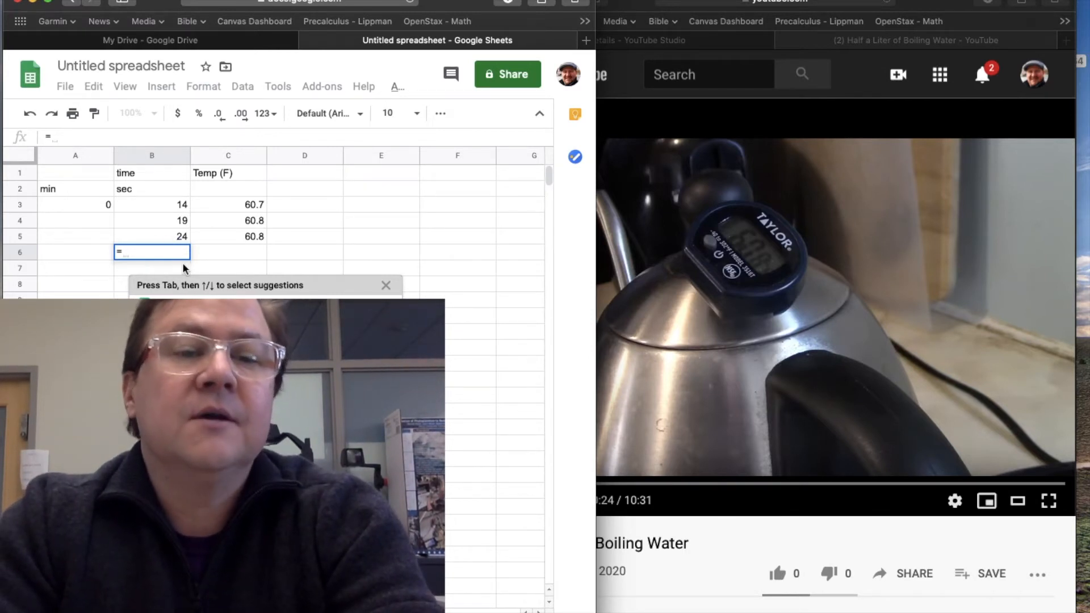
pyautogui.write('b5')
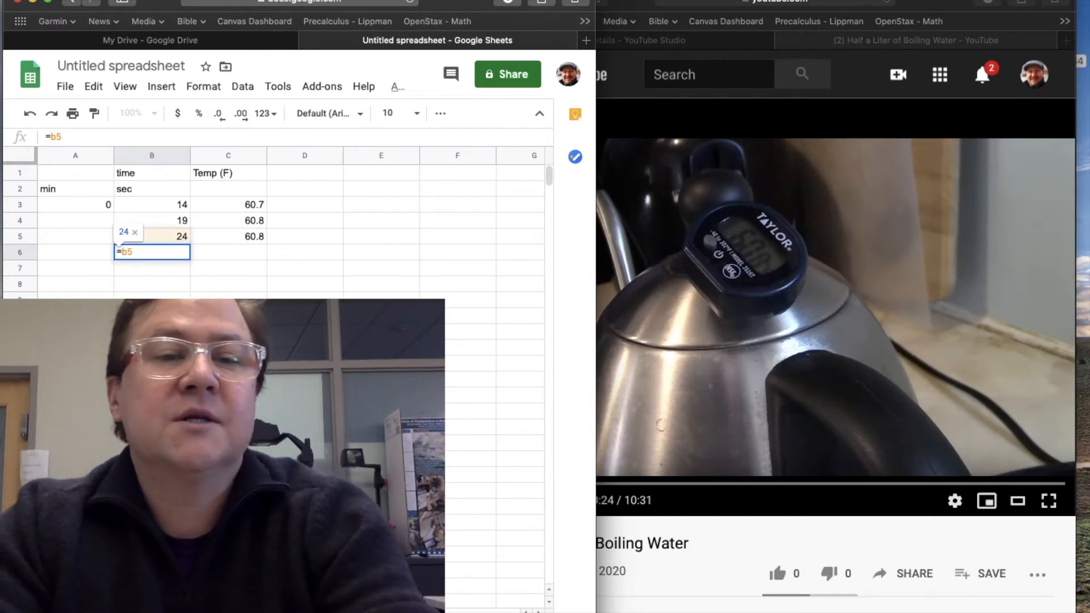
pyautogui.press('Return')
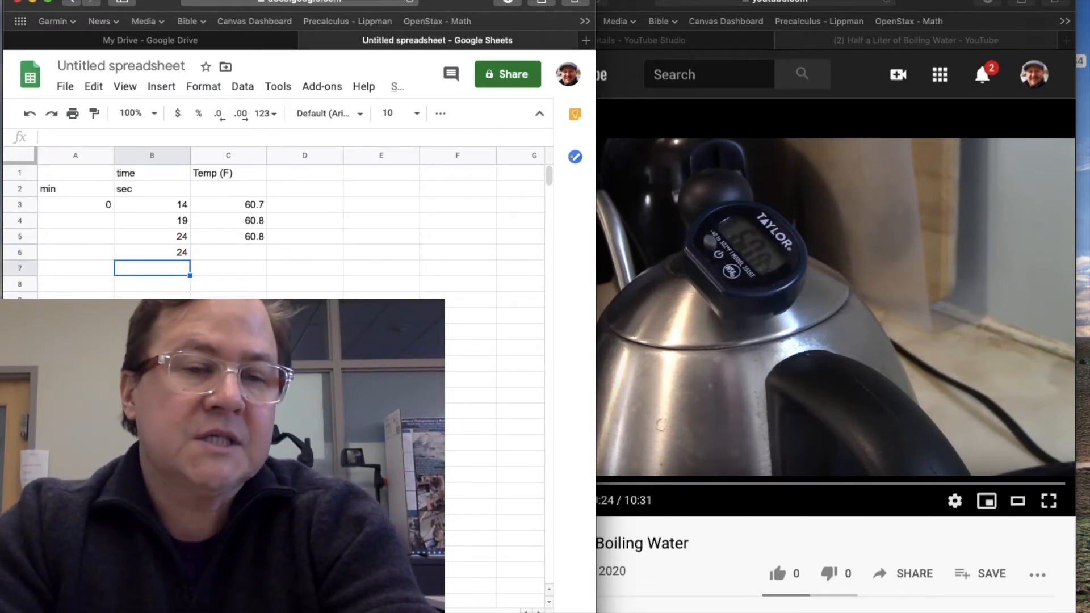
pyautogui.press('Up')
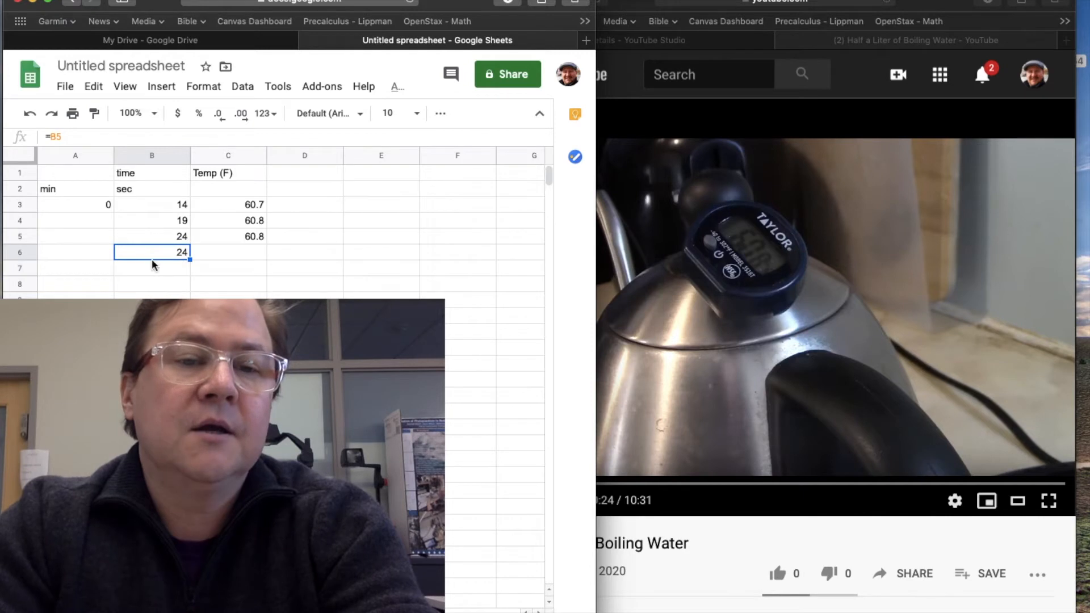
pyautogui.click(64, 137)
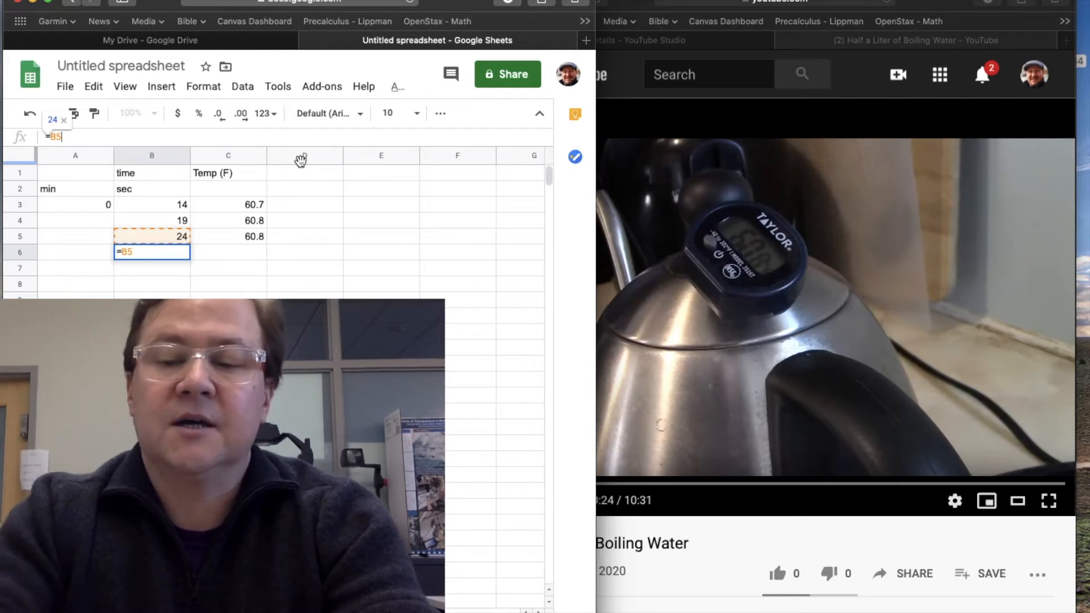
pyautogui.write('+5')
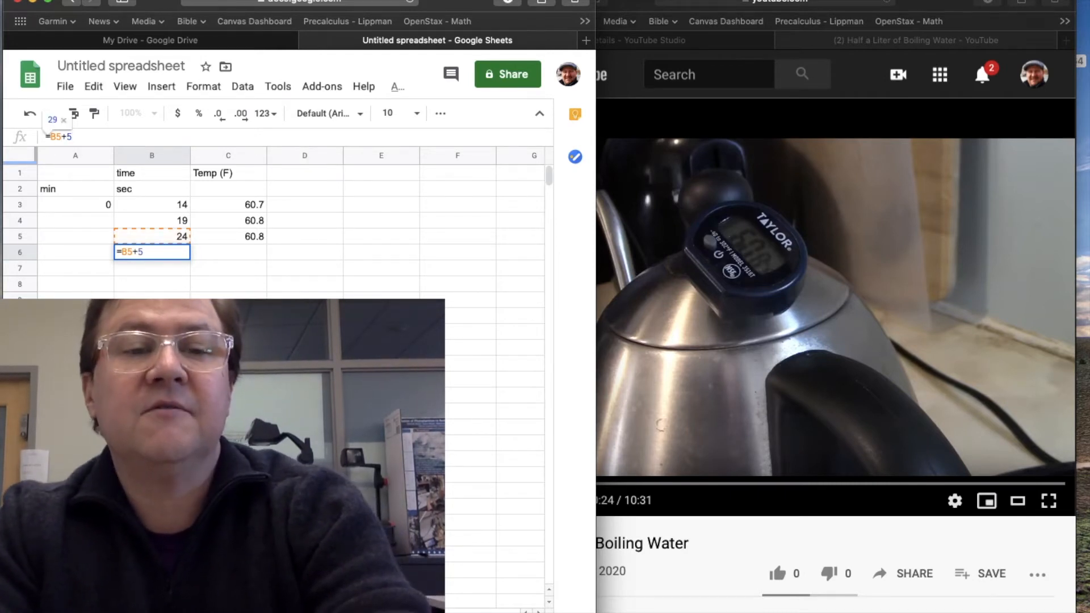
pyautogui.press('Return')
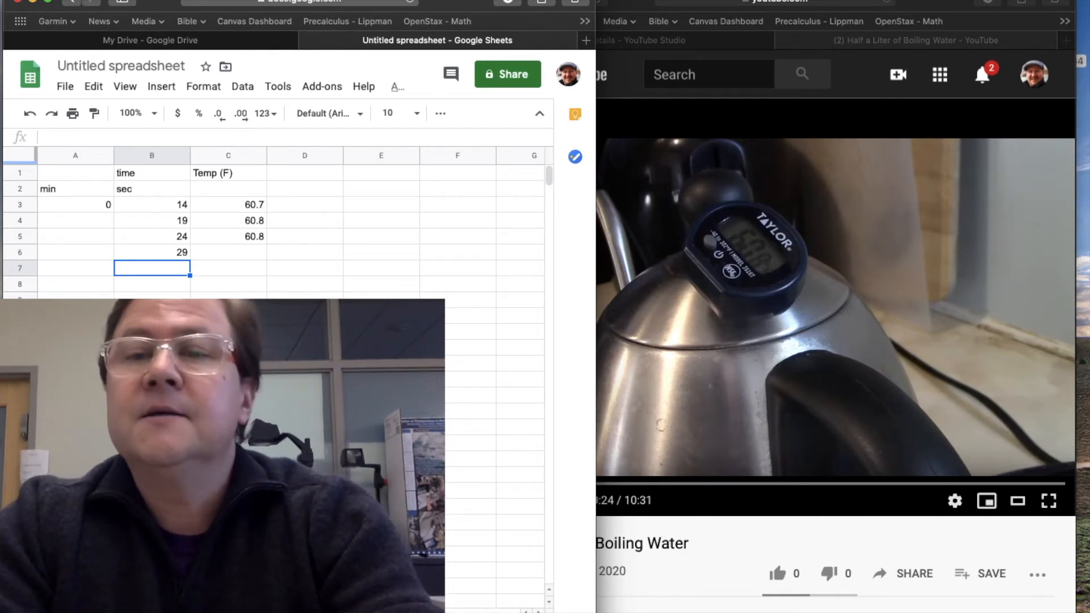
# Step: Copy the formula in B6 and paste it into B7
pyautogui.click(155, 253)
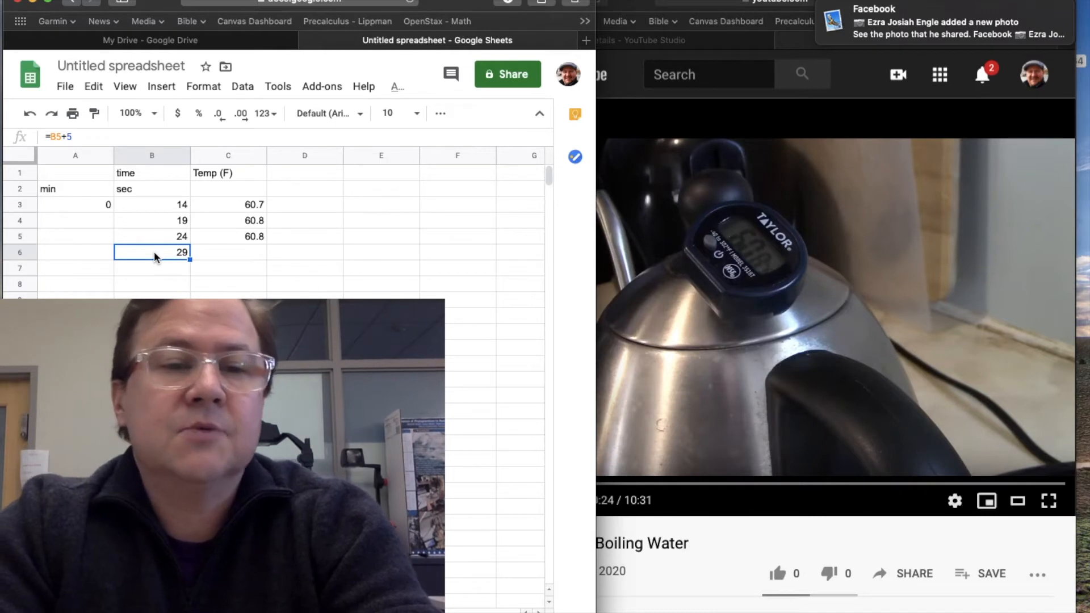
pyautogui.click(94, 86)
pyautogui.click(116, 200)
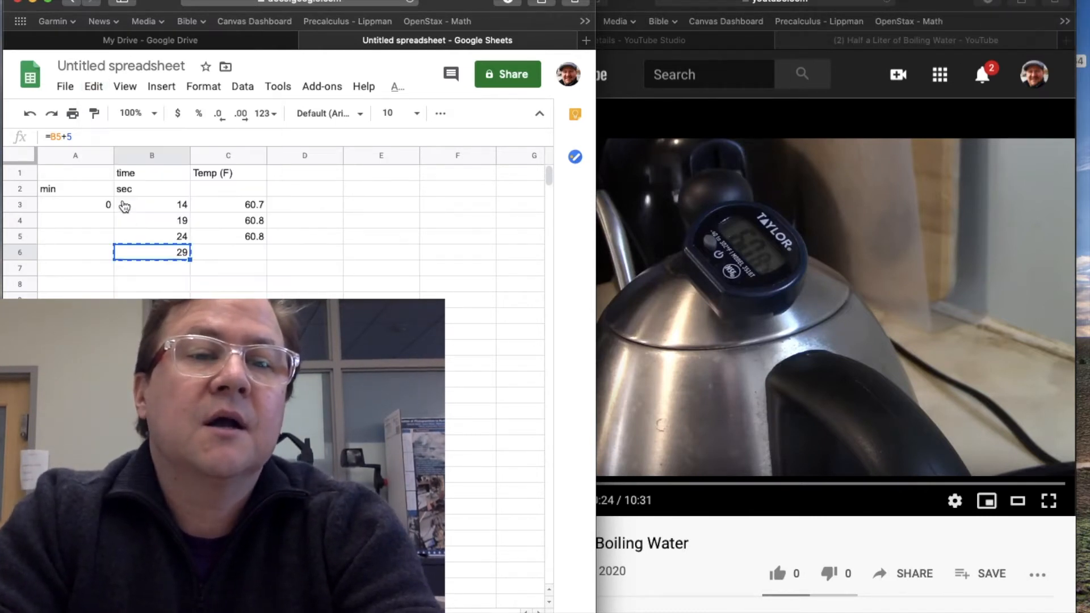
pyautogui.click(171, 268)
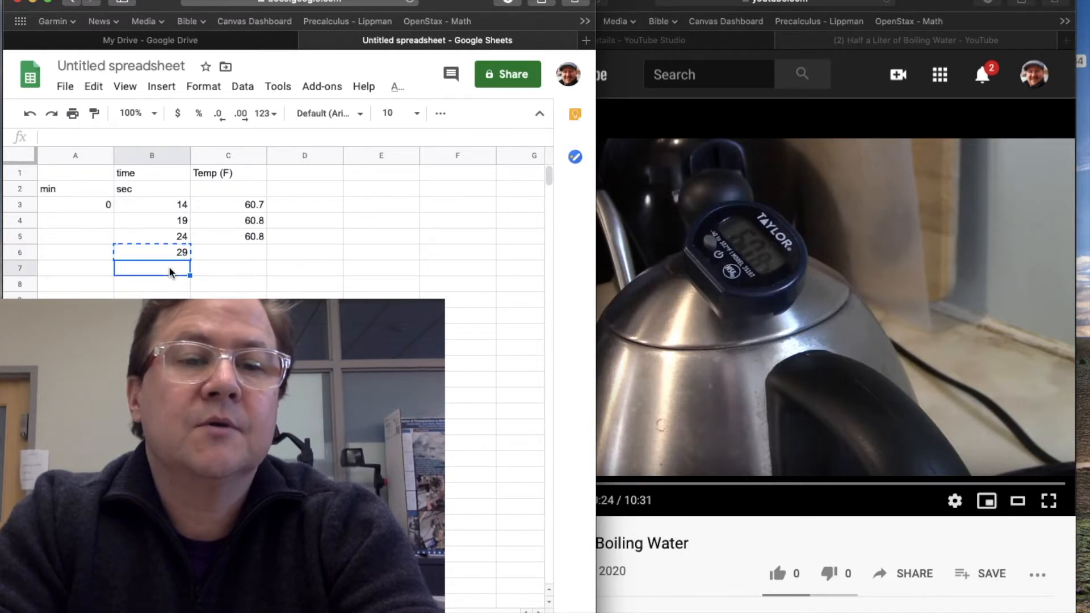
pyautogui.click(94, 86)
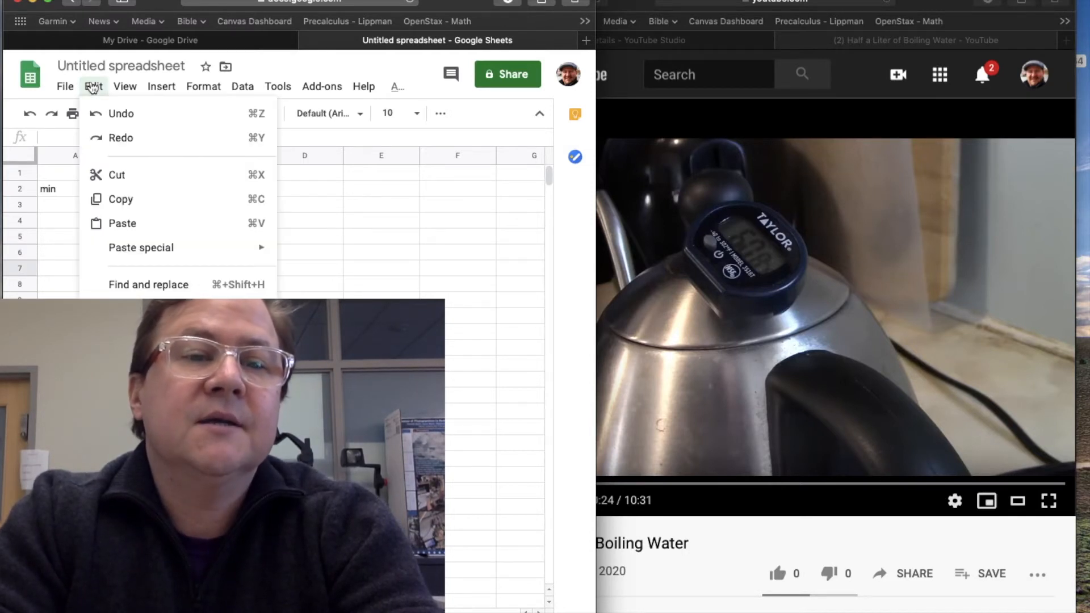
pyautogui.click(122, 224)
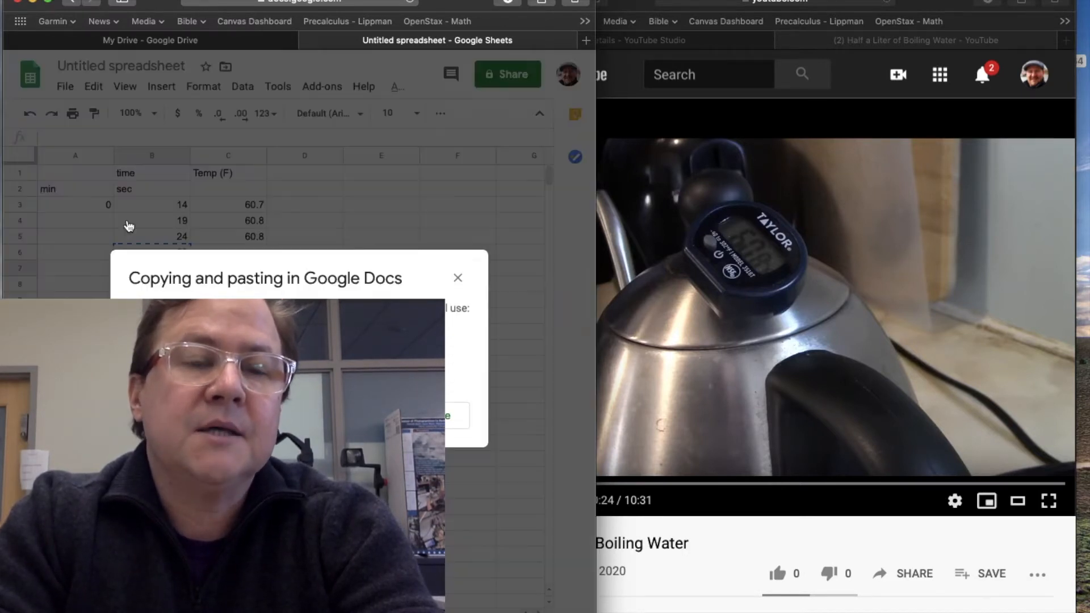
pyautogui.click(449, 420)
pyautogui.press('super+v')
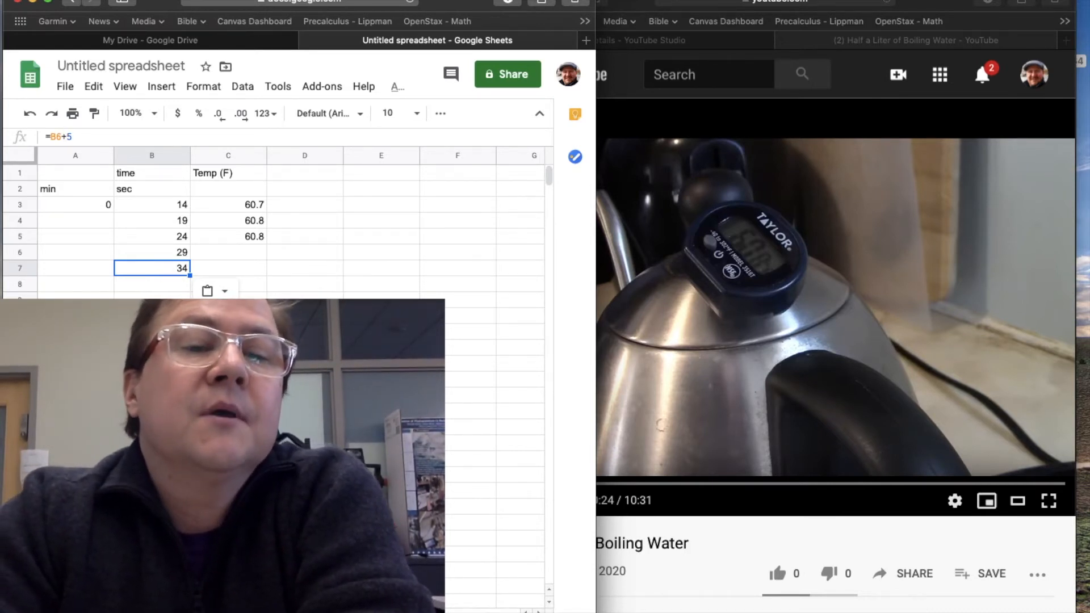
# Step: Compare the formulas in B6 and B7, and copy the B7 formula into B8, B9 and B10
pyautogui.press('Up')
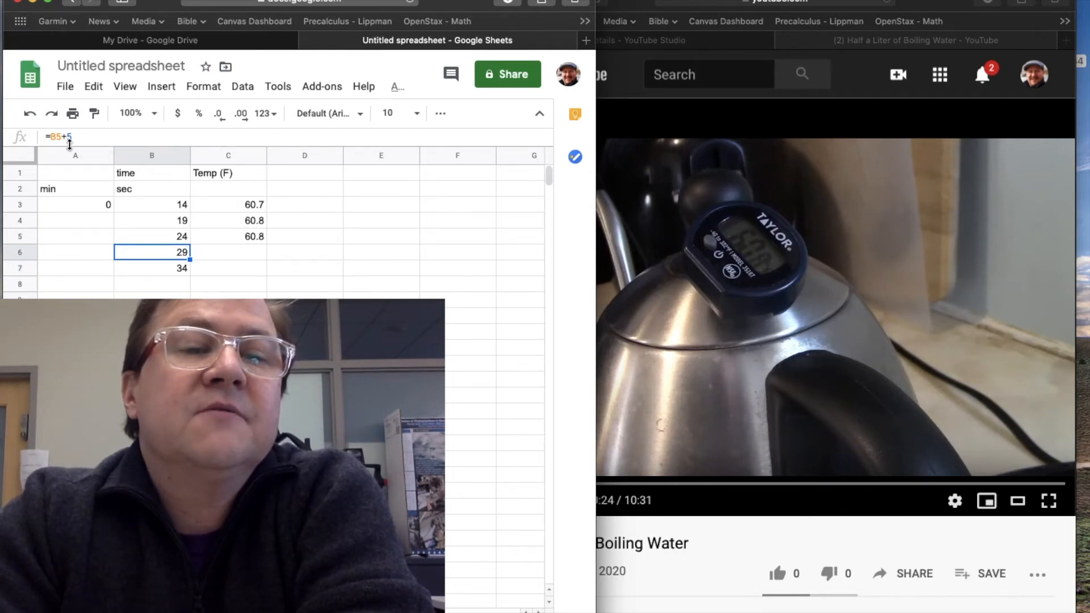
pyautogui.press('Down')
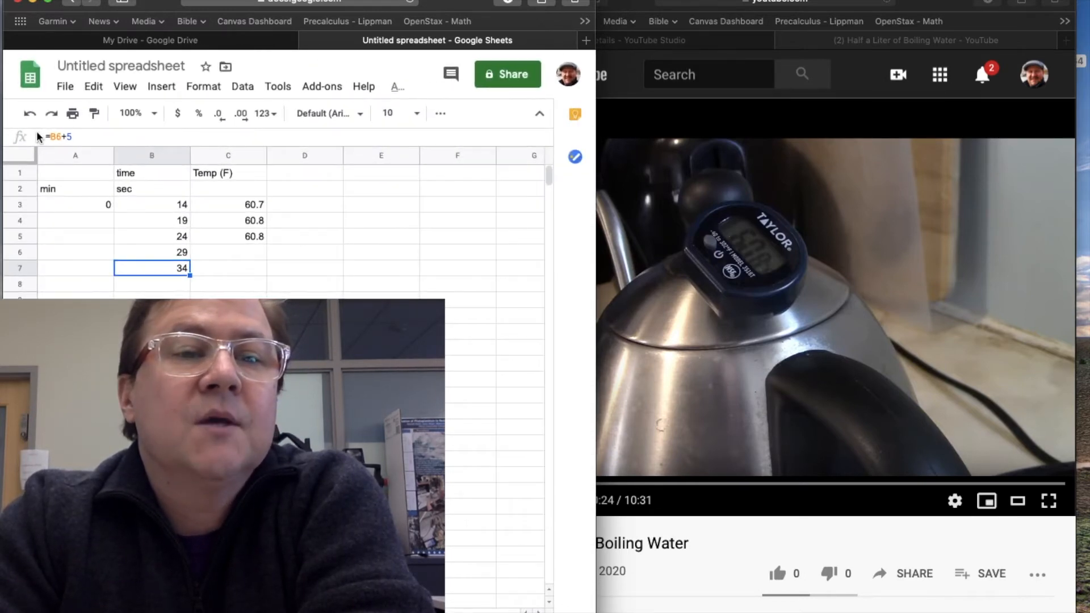
pyautogui.press('super+c')
pyautogui.press('Down')
pyautogui.press('super+v')
pyautogui.press('Down')
pyautogui.press('super+v')
pyautogui.press('Down')
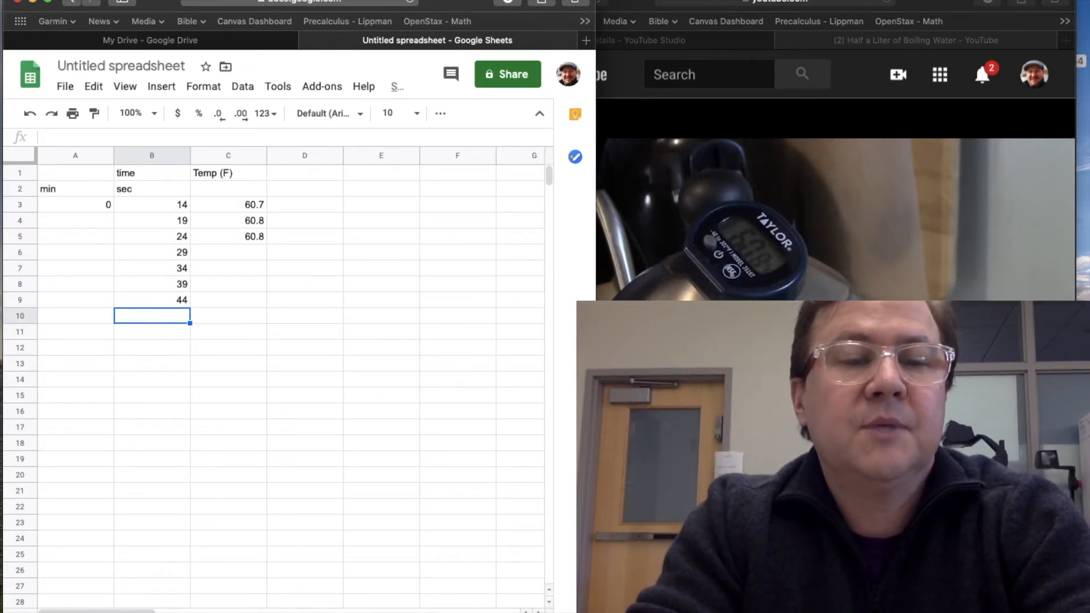
pyautogui.press('super+v')
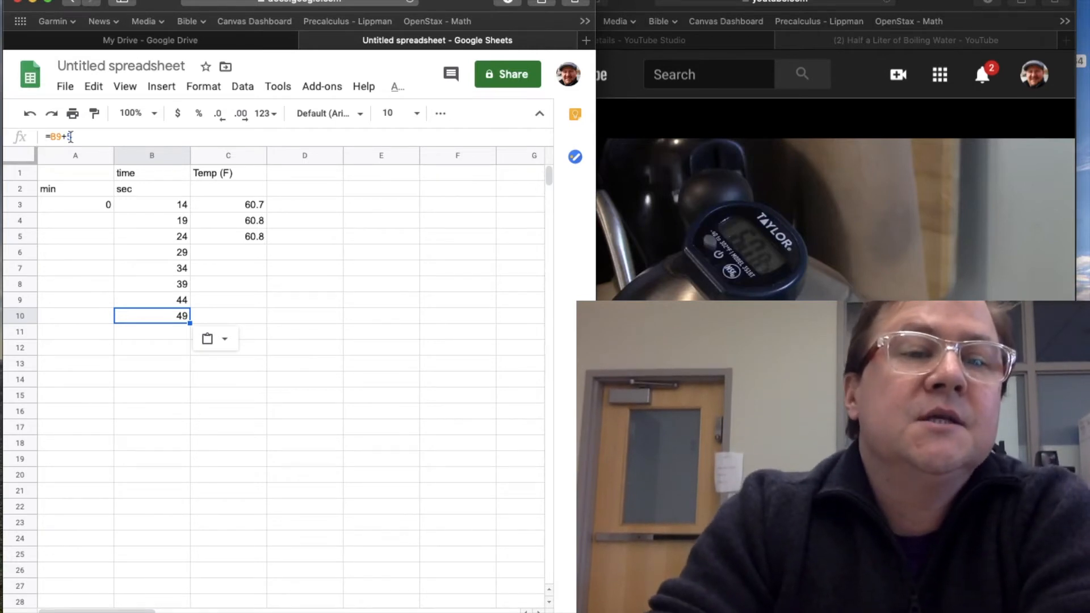
# Step: Examine the pasted formulas in the seconds column from B7 to B10 to check their cell references
pyautogui.click(51, 113)
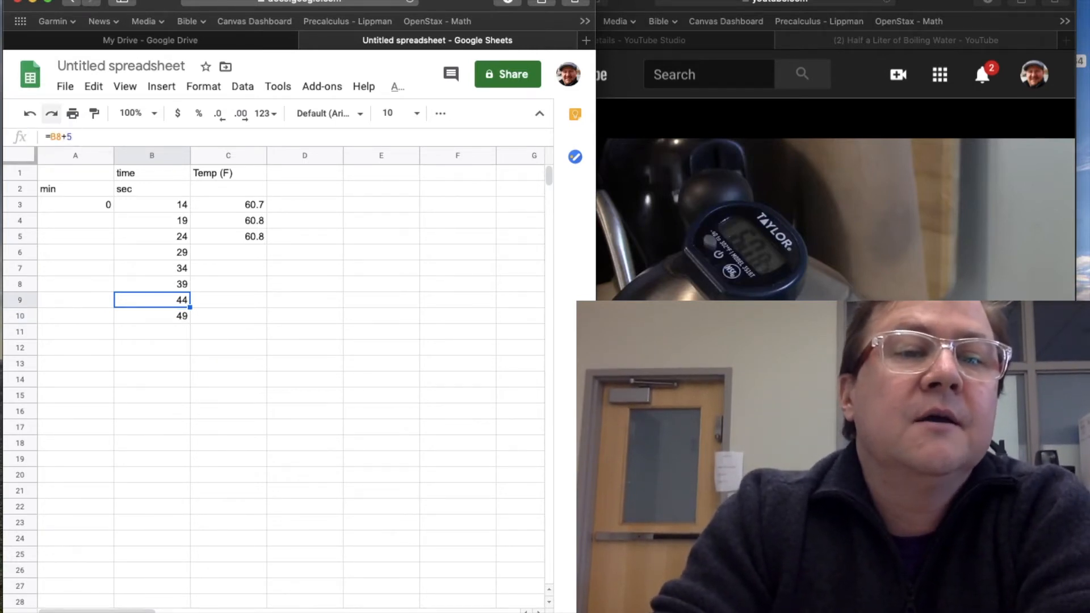
pyautogui.press('Up')
pyautogui.press('Up')
pyautogui.press('Up')
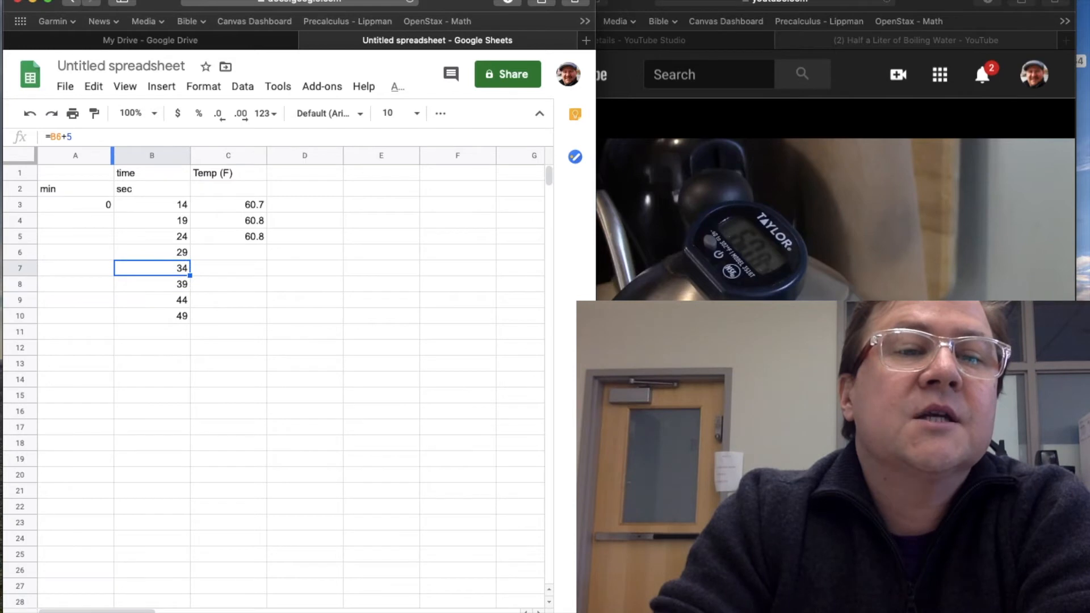
pyautogui.press('Down')
pyautogui.press('Down')
pyautogui.press('Down')
pyautogui.press('Down')
pyautogui.press('Down')
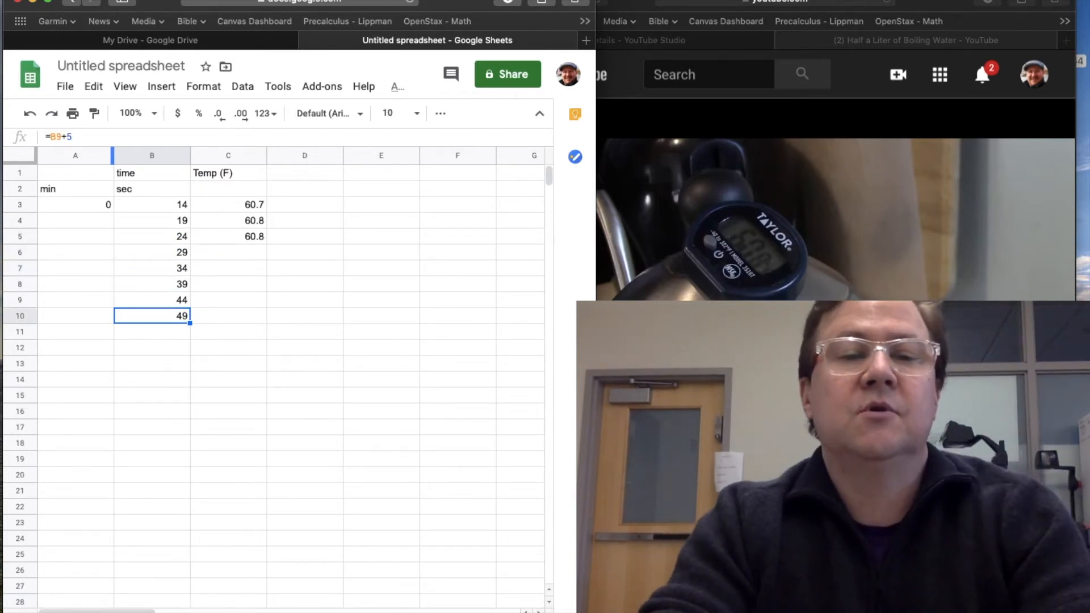
# Step: Paste the copied seconds formula into the range B10:B25
pyautogui.hotkey('shift', 'Down')
pyautogui.hotkey('shift', 'Down')
pyautogui.hotkey('shift', 'Down')
pyautogui.hotkey('shift', 'Down')
pyautogui.hotkey('shift', 'Down')
pyautogui.hotkey('shift', 'Down')
pyautogui.hotkey('shift', 'Down')
pyautogui.hotkey('shift', 'Down')
pyautogui.hotkey('shift', 'Down')
pyautogui.hotkey('shift', 'Down')
pyautogui.hotkey('shift', 'Down')
pyautogui.hotkey('shift', 'Down')
pyautogui.hotkey('shift', 'Down')
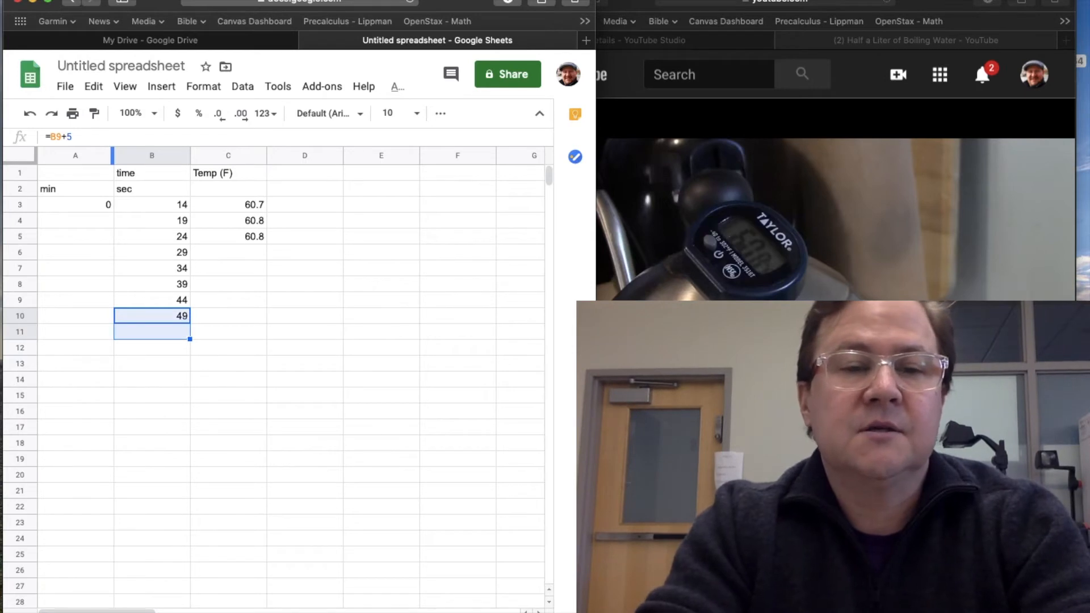
pyautogui.hotkey('shift', 'Down')
pyautogui.hotkey('shift', 'Down')
pyautogui.hotkey('ctrl', 'v')
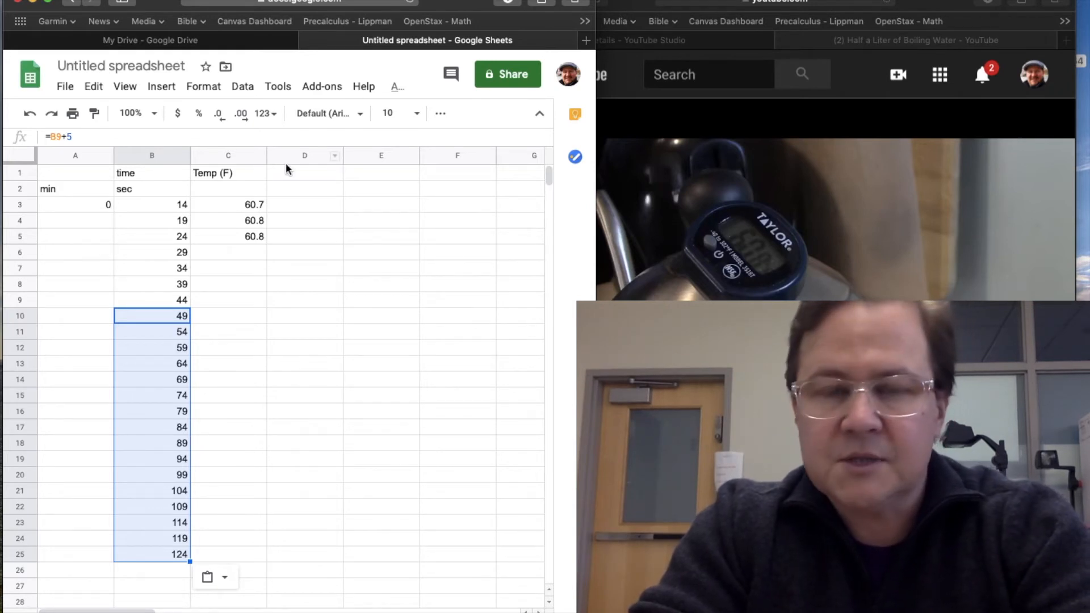
# Step: Switch to YouTube, advance the video to 0:29, return to the spreadsheet, and enter 60.8 in C6
pyautogui.doubleClick(622, 6)
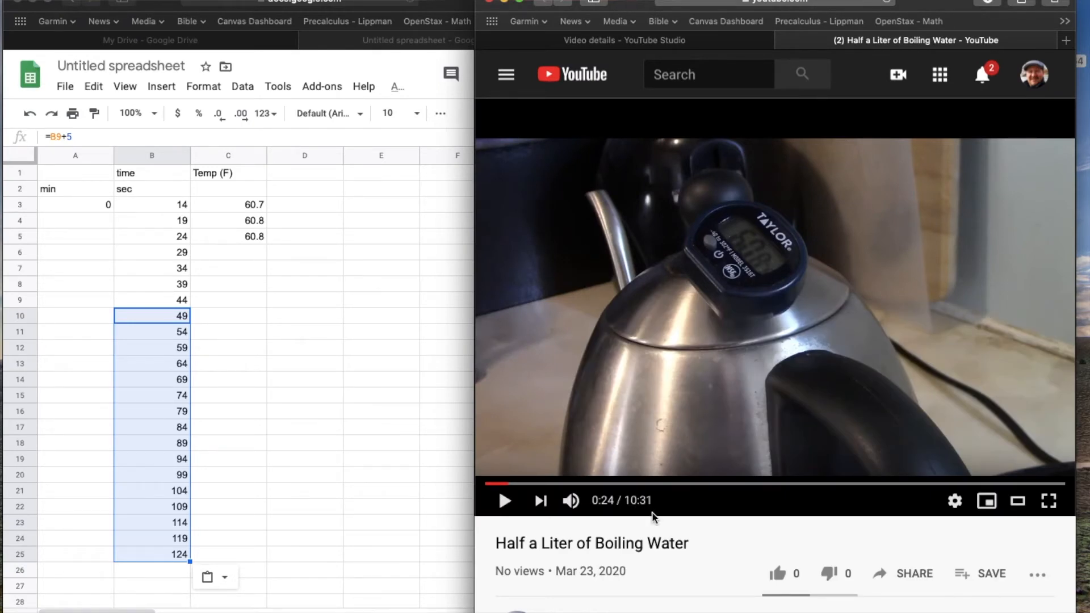
pyautogui.press('Right')
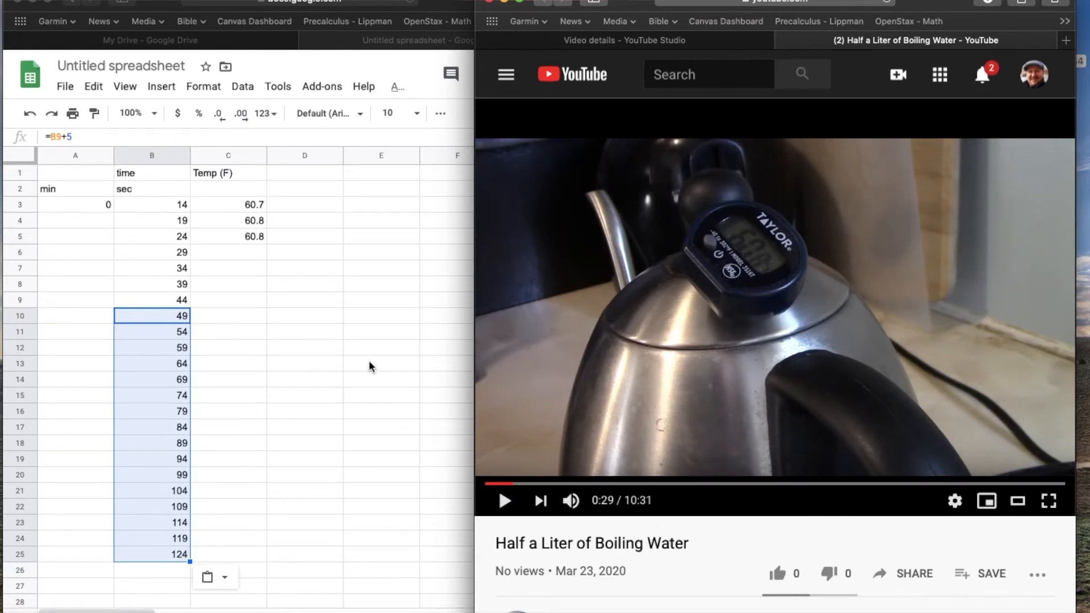
pyautogui.doubleClick(442, 6)
pyautogui.click(216, 254)
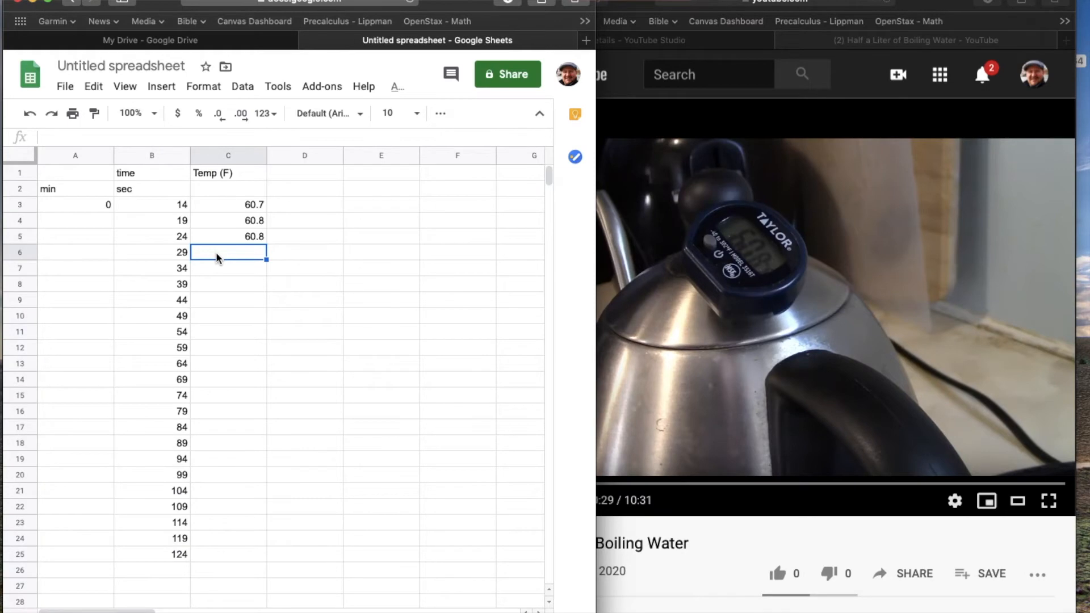
pyautogui.write('60.8')
pyautogui.press('Return')
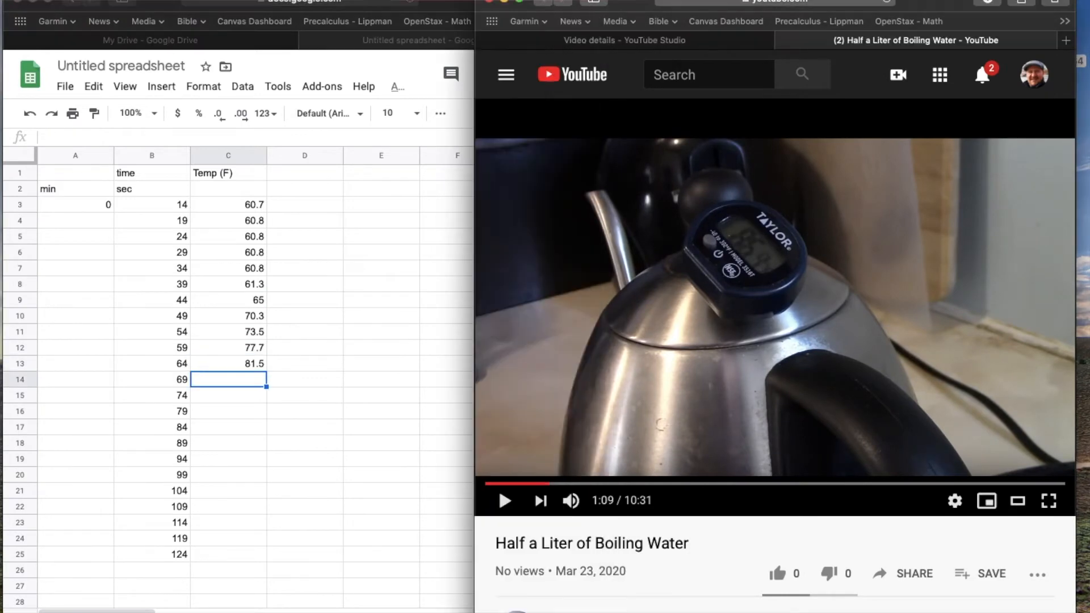
# Step: Fill the 0 minute value from A3 down to A12
pyautogui.moveTo(113, 212); pyautogui.dragTo(111, 352)
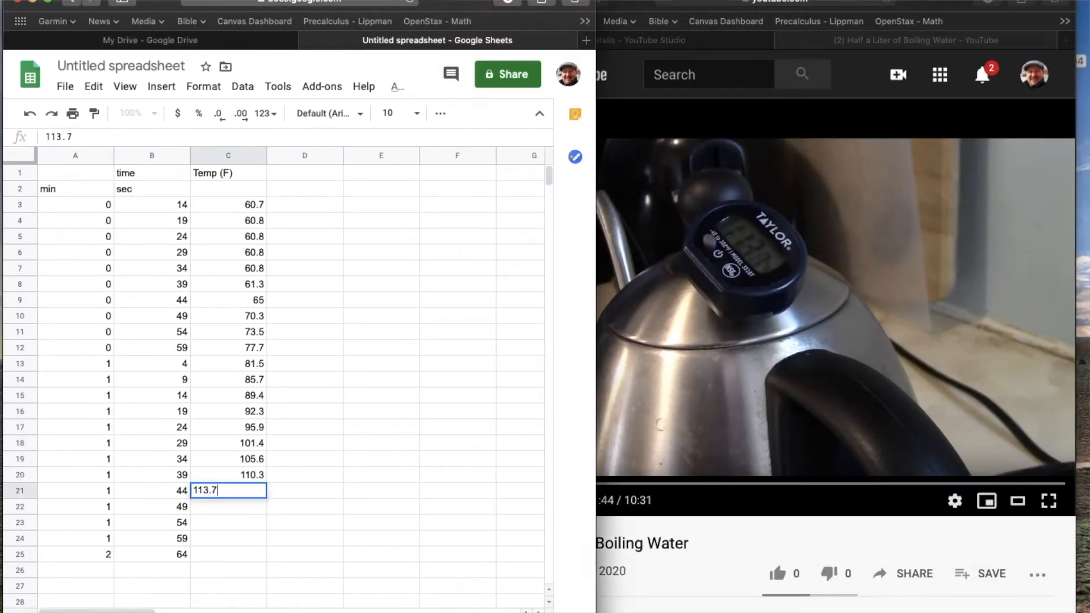
# Step: Record 113.7 in C21, 115.9 in C22 and the word glitch in C23
pyautogui.press('Return')
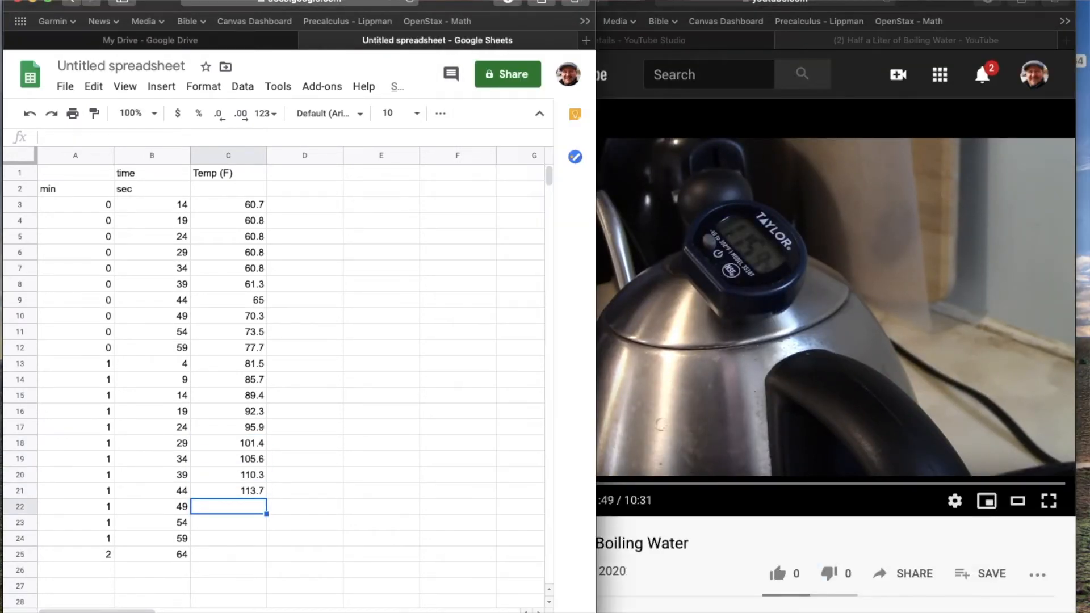
pyautogui.write('115.9')
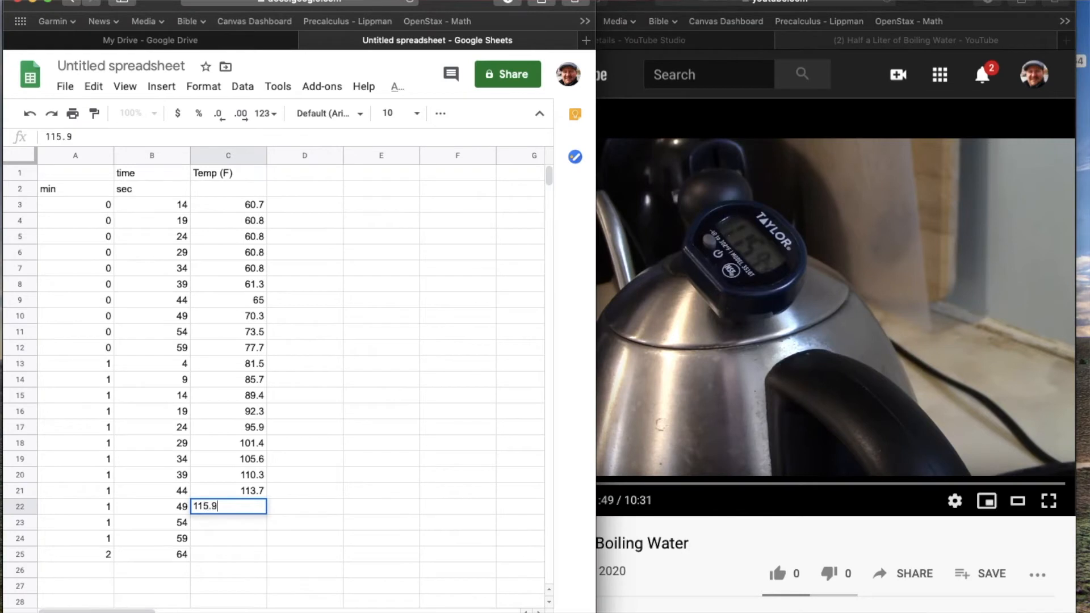
pyautogui.press('Return')
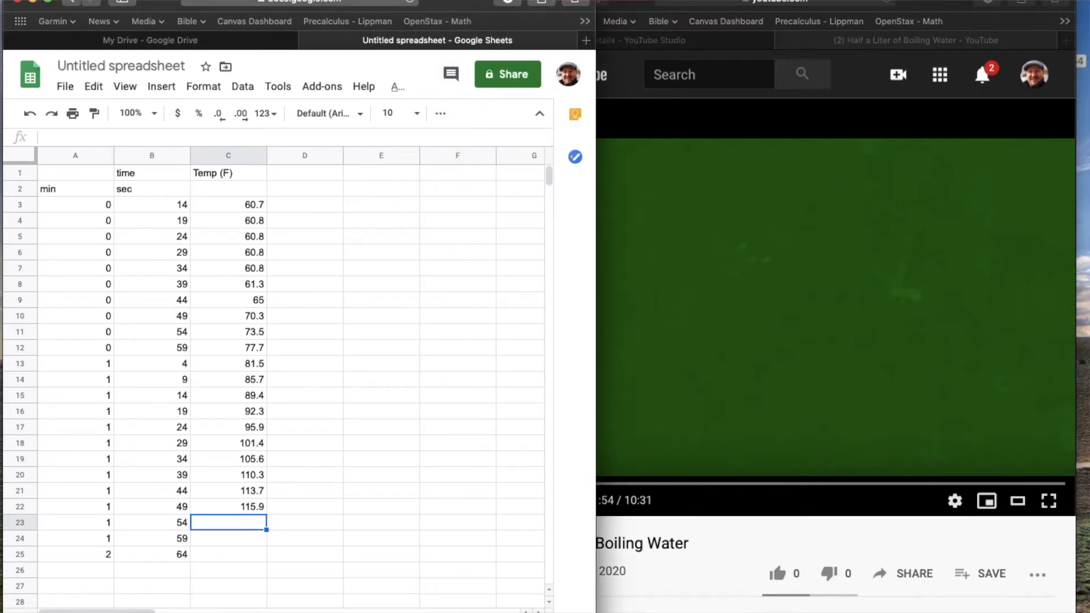
pyautogui.write('glitch')
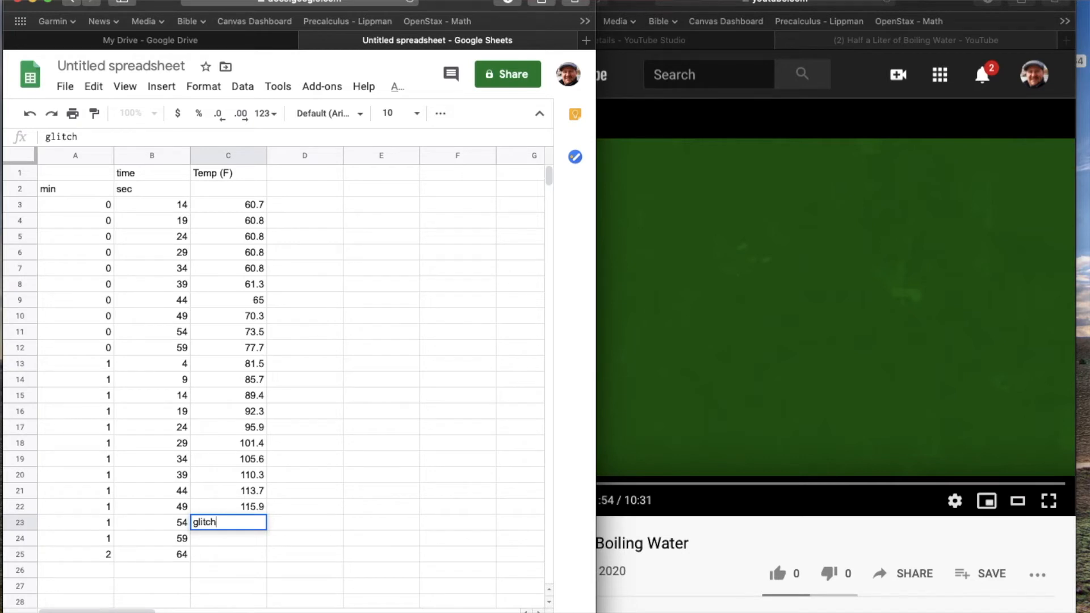
pyautogui.press('Return')
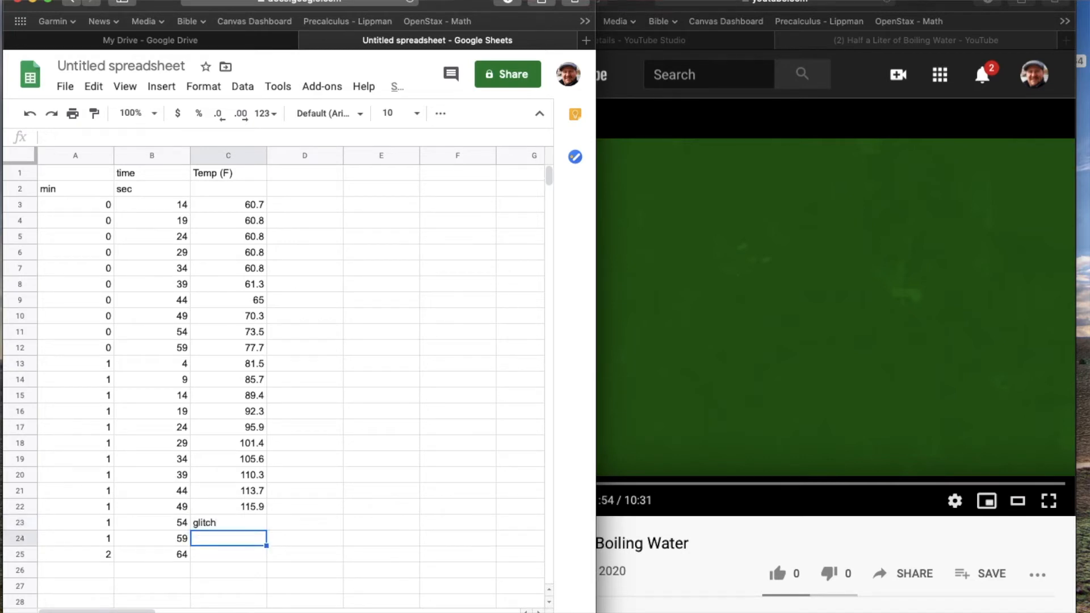
# Step: Extend the seconds formula from B25 down to B38, and restart the seconds at 4 in B25
pyautogui.scroll(-3, 359, 540)
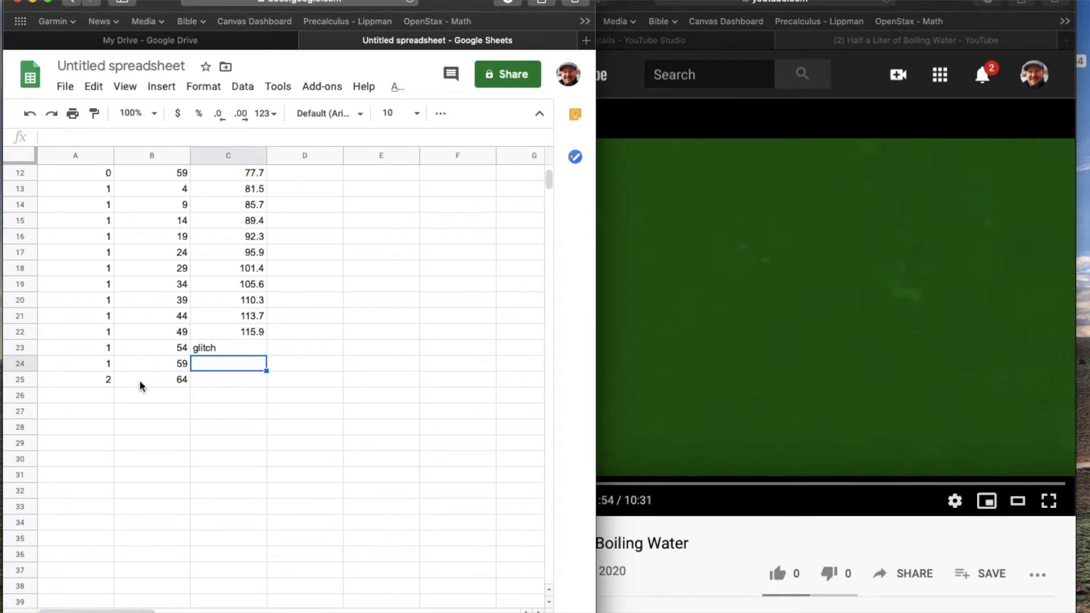
pyautogui.click(154, 380)
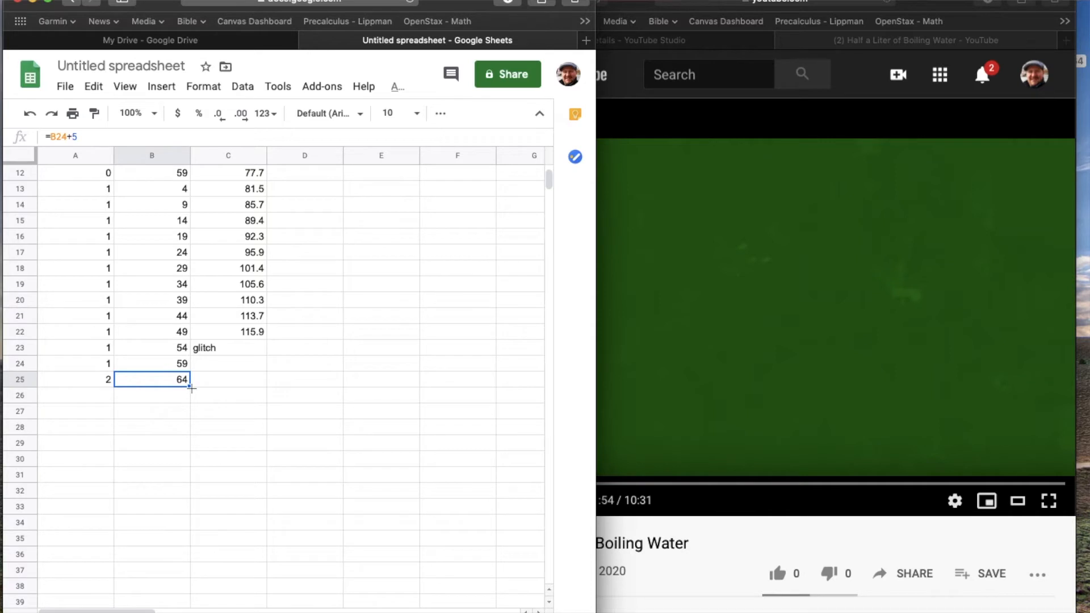
pyautogui.click(200, 416)
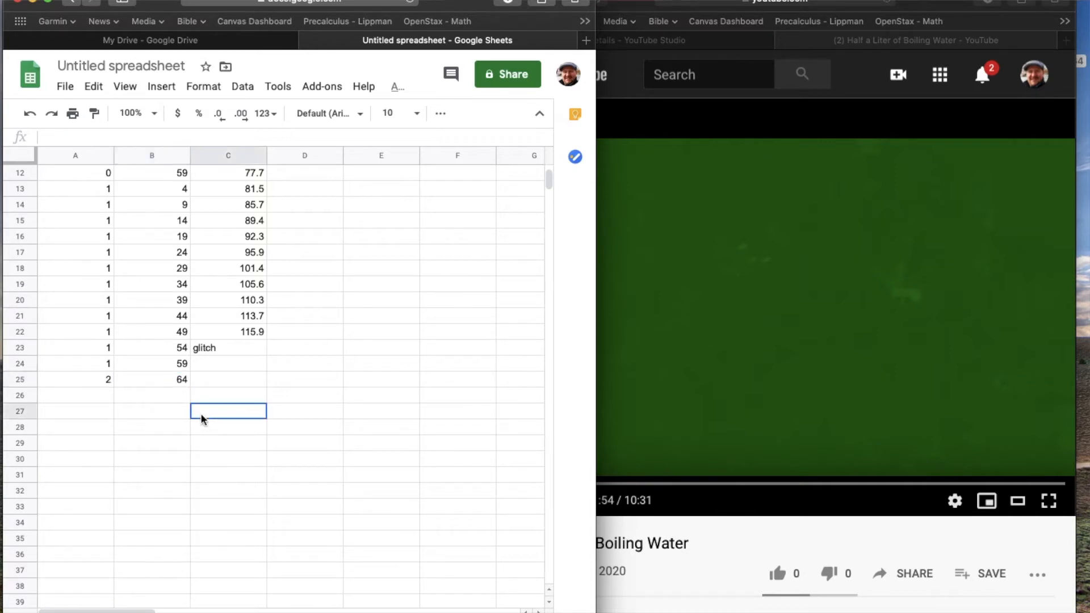
pyautogui.click(173, 377)
pyautogui.moveTo(191, 388); pyautogui.dragTo(186, 595)
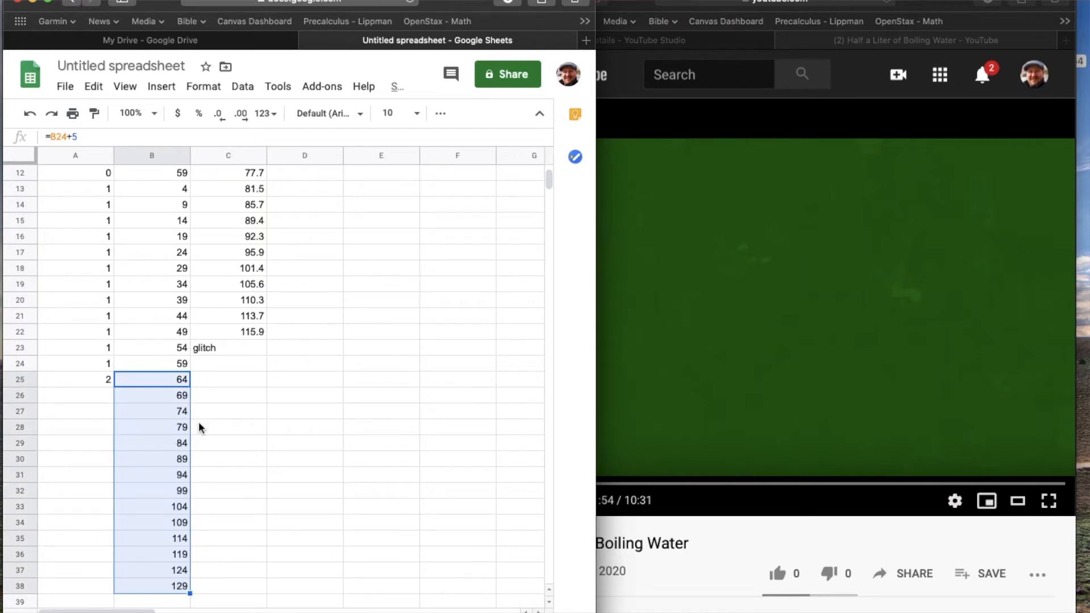
pyautogui.scroll(-2, 199, 427)
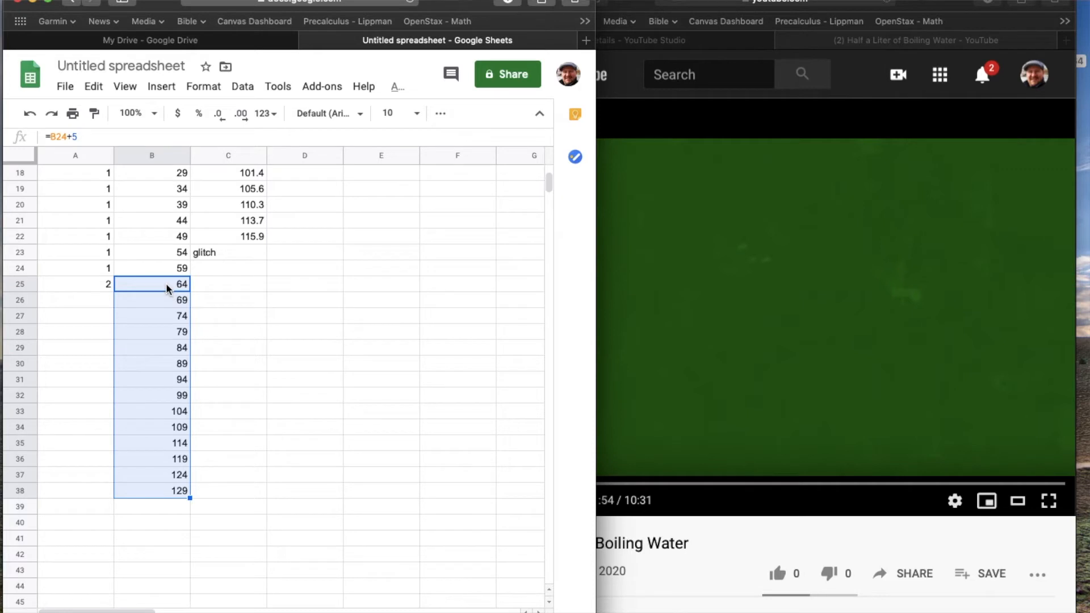
pyautogui.write('4')
pyautogui.press('Return')
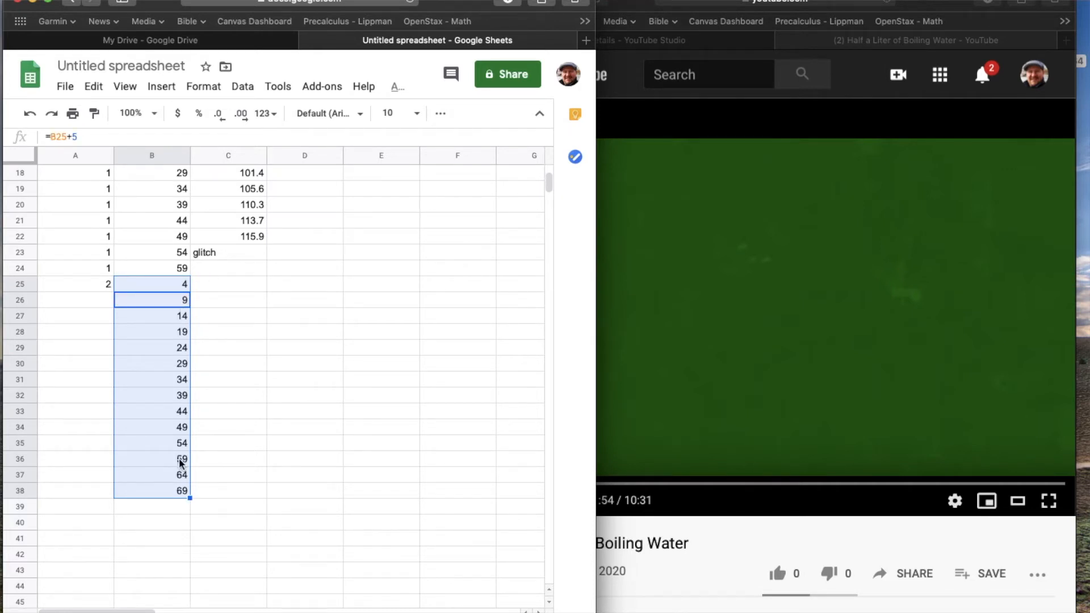
# Step: Fill the minute value 2 from A25 down to A37, and set row 37 to 3 minutes and 4 seconds
pyautogui.click(97, 284)
pyautogui.moveTo(114, 291); pyautogui.dragTo(118, 469)
pyautogui.click(174, 477)
pyautogui.write('4')
pyautogui.press('Return')
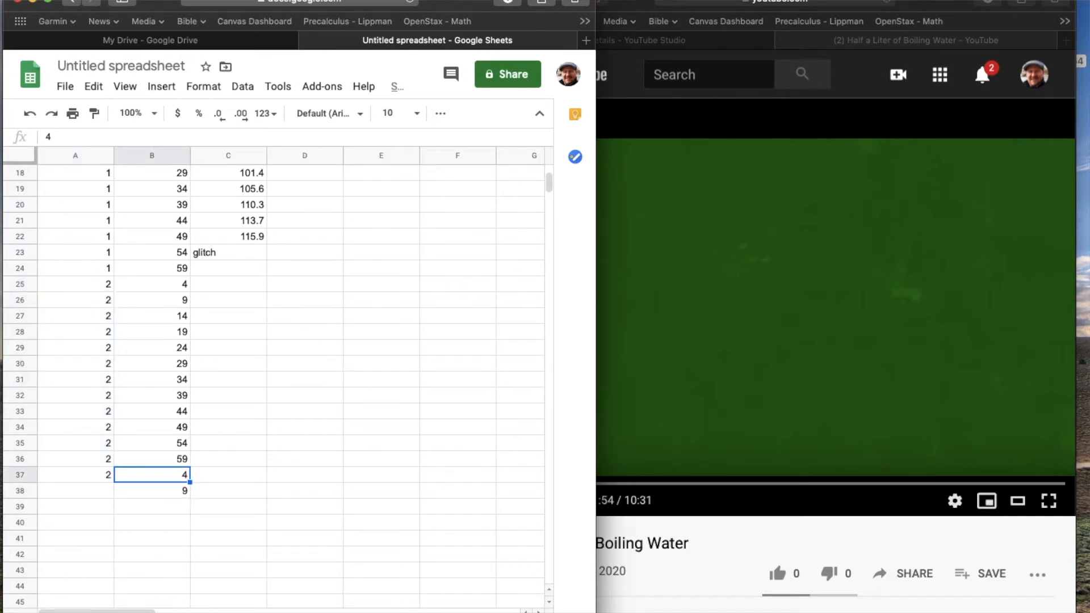
pyautogui.click(100, 475)
pyautogui.write('3')
pyautogui.press('Return')
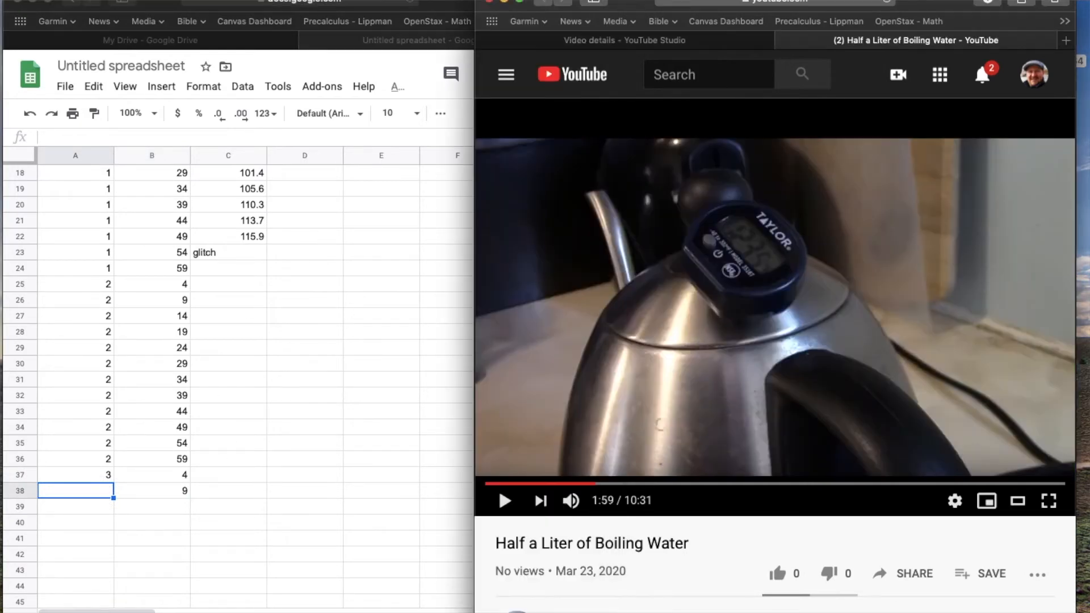
# Step: Enter 123.5, 126.6, 130.8, 133.7, 137.1, 142, 145, 149.1, 151.8, 155.4, 159.2, 162.2, 166 and 170.3 in C24:C37
pyautogui.click(228, 268)
pyautogui.write('123.5 126.6 130.8 133.7 137.1 142 145 149.1 151.8 155.4 15')
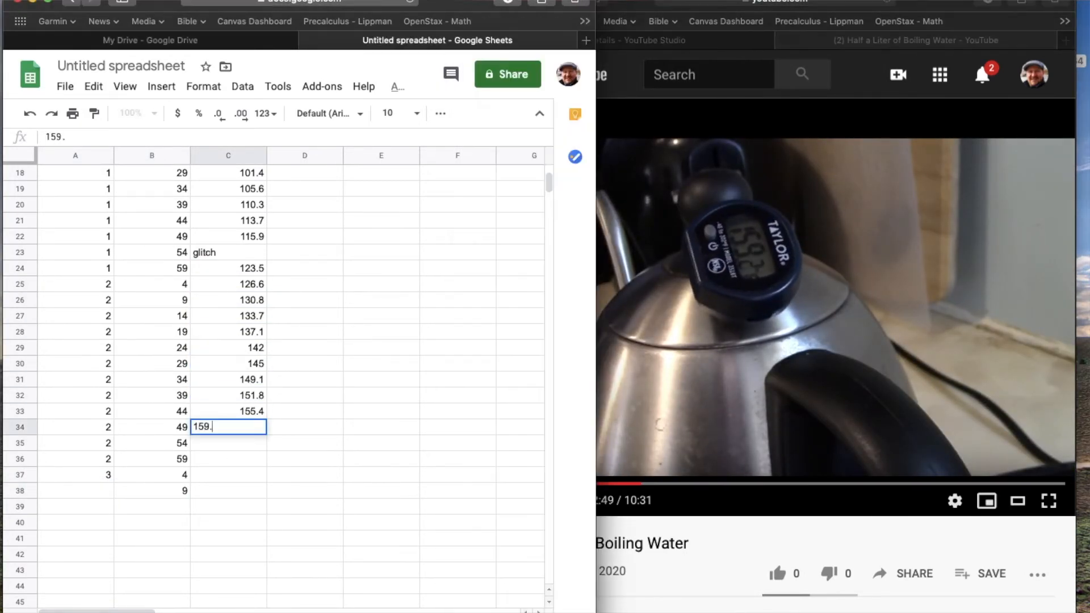
pyautogui.write('9.2 162.2 166 170.3')
pyautogui.click(499, 488)
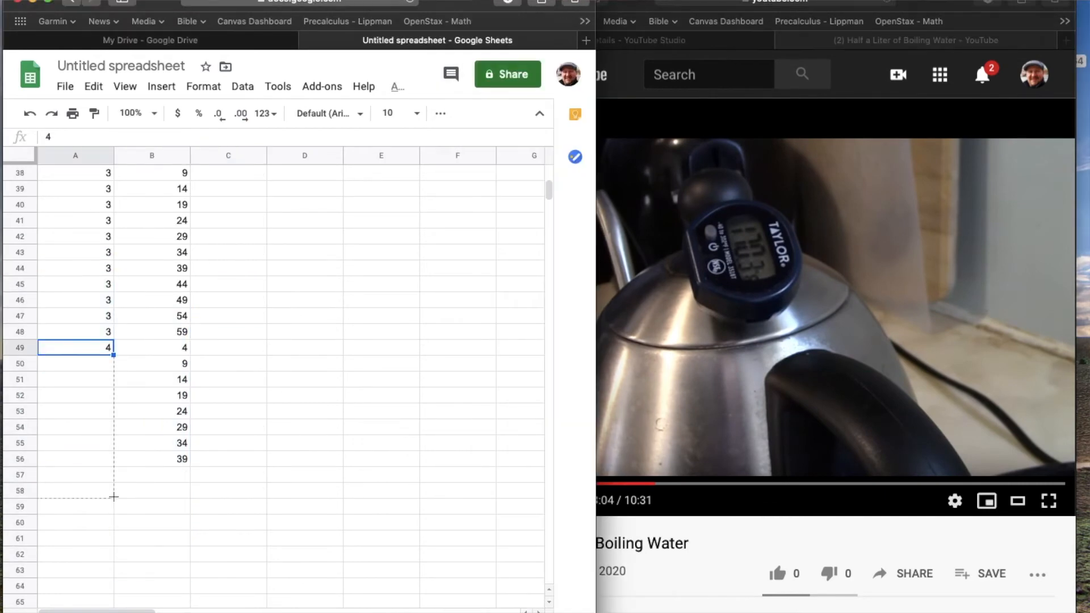
# Step: Enter the temperature readings 182.4, 186.3, 191.8, 194.9, 197.6, 200.5 and 204 in C40:C46
pyautogui.write('182.4')
pyautogui.write('186.3 191.8 194.9')
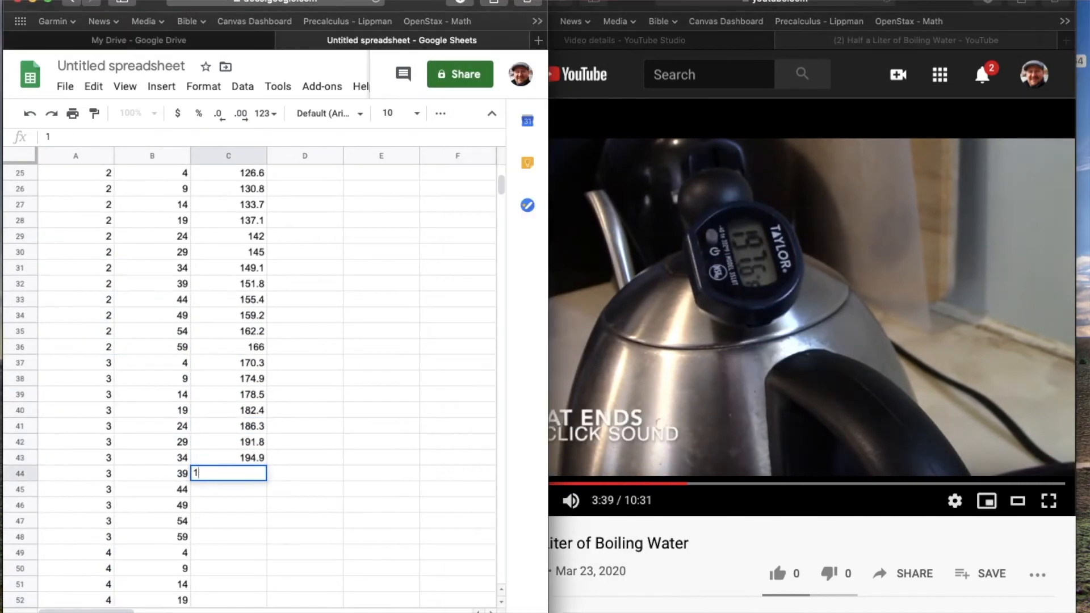
pyautogui.write('197.6')
pyautogui.write('200.5')
pyautogui.write('204')
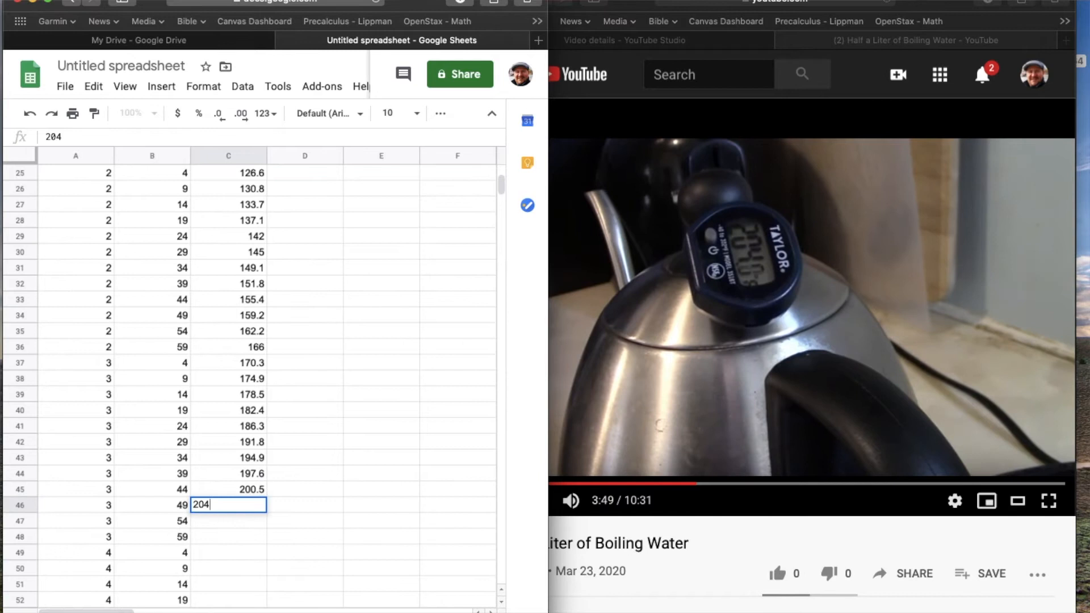
pyautogui.press('Return')
# Step: Show the spreadsheet full screen and highlight A45:C45 with a red fill
pyautogui.press('Up')
pyautogui.press('Up')
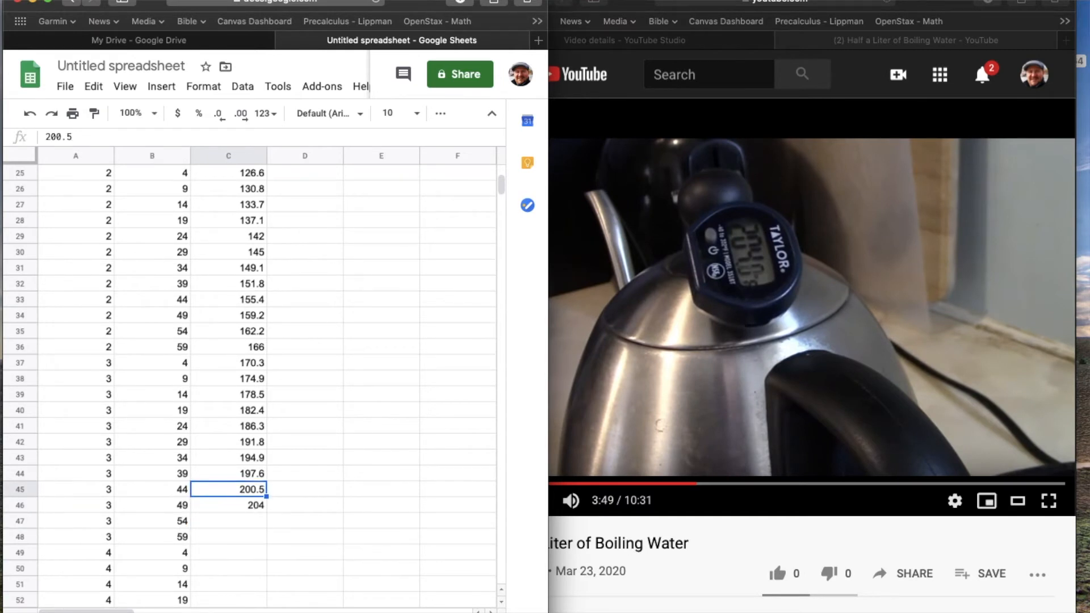
pyautogui.hotkey('shift', 'Left')
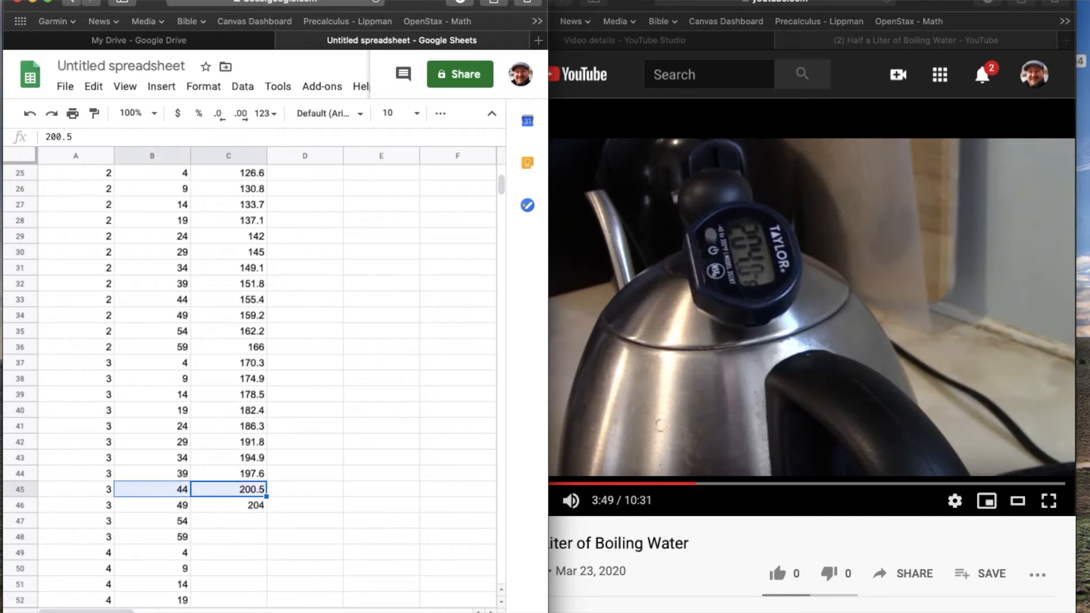
pyautogui.hotkey('shift', 'Left')
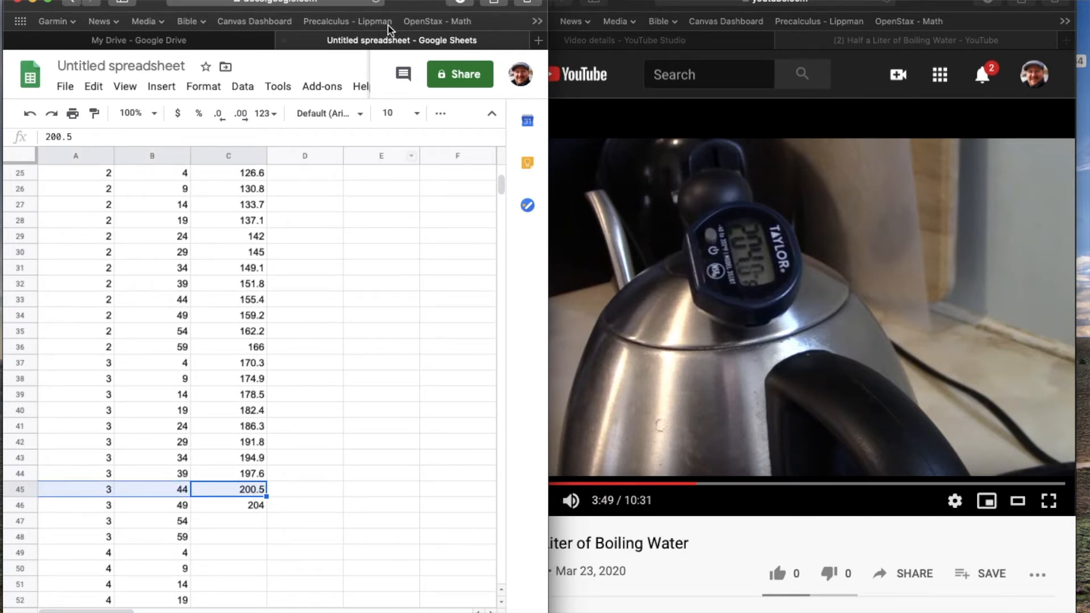
pyautogui.click(50, 2)
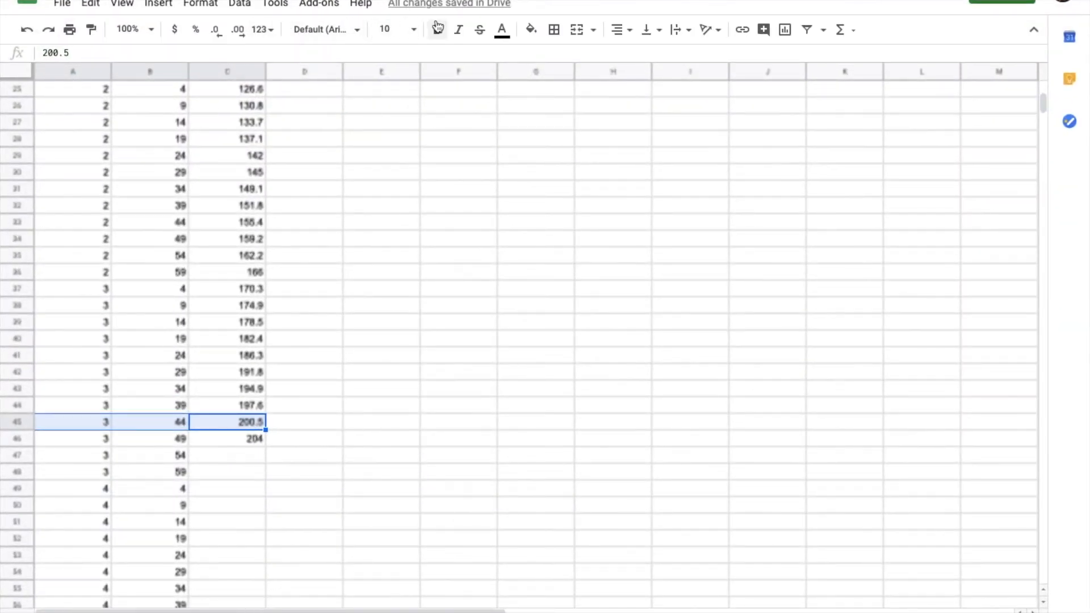
pyautogui.click(537, 35)
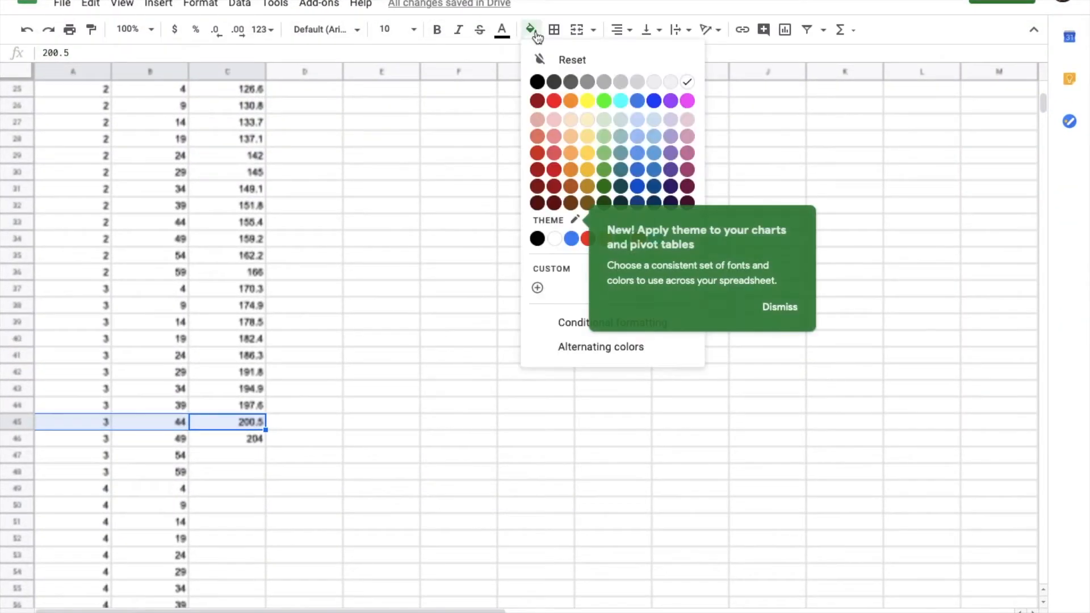
pyautogui.click(554, 102)
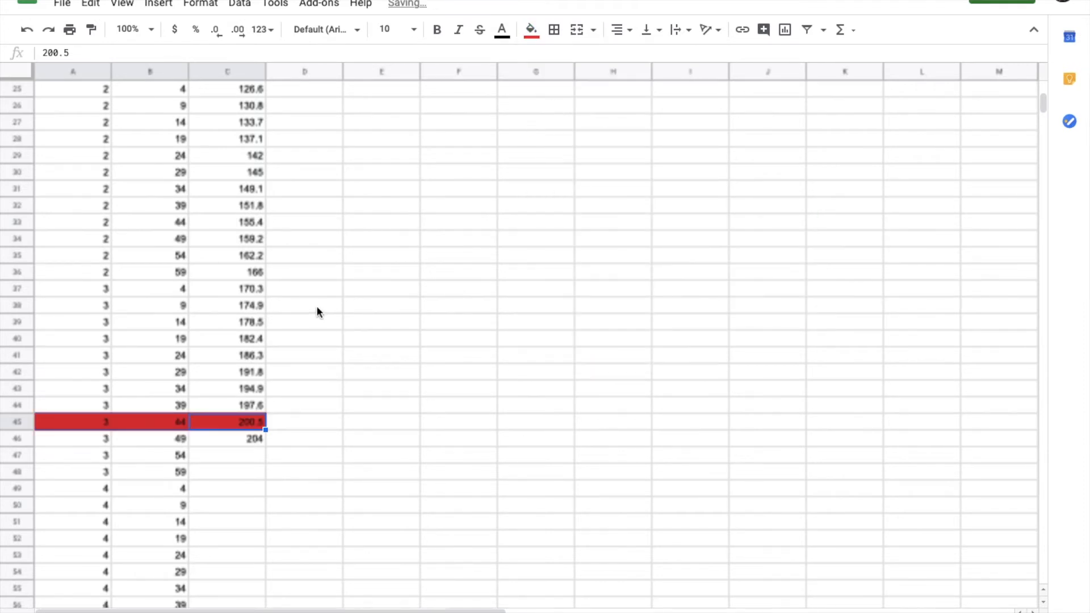
# Step: Highlight the first data row, A3:C3, with a green fill
pyautogui.scroll(4, 316, 312)
pyautogui.scroll(4, 317, 312)
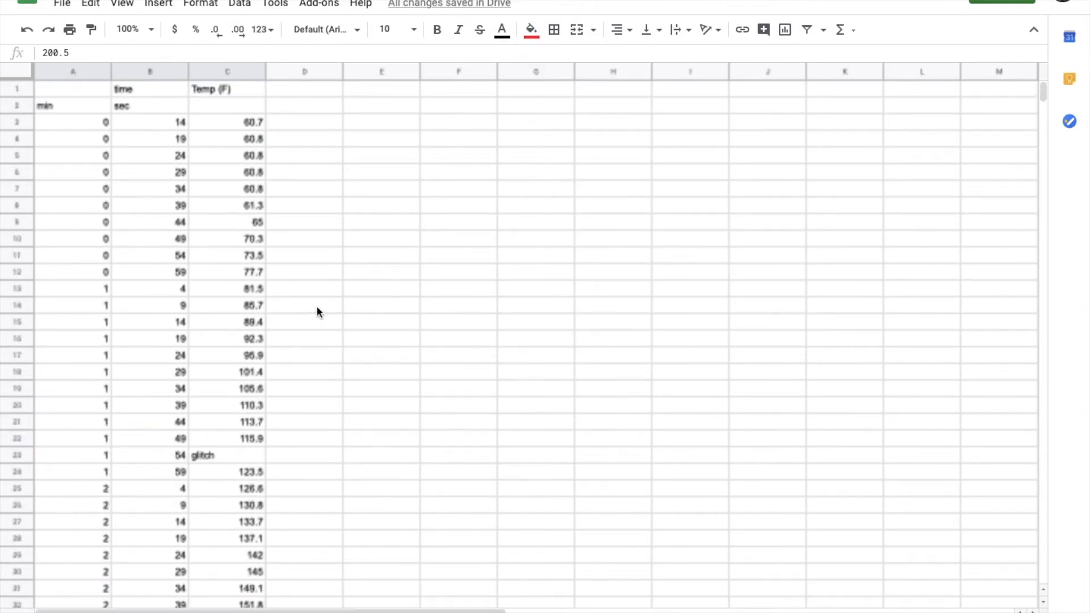
pyautogui.click(87, 124)
pyautogui.hotkey('shift', 'Right')
pyautogui.hotkey('shift', 'Right')
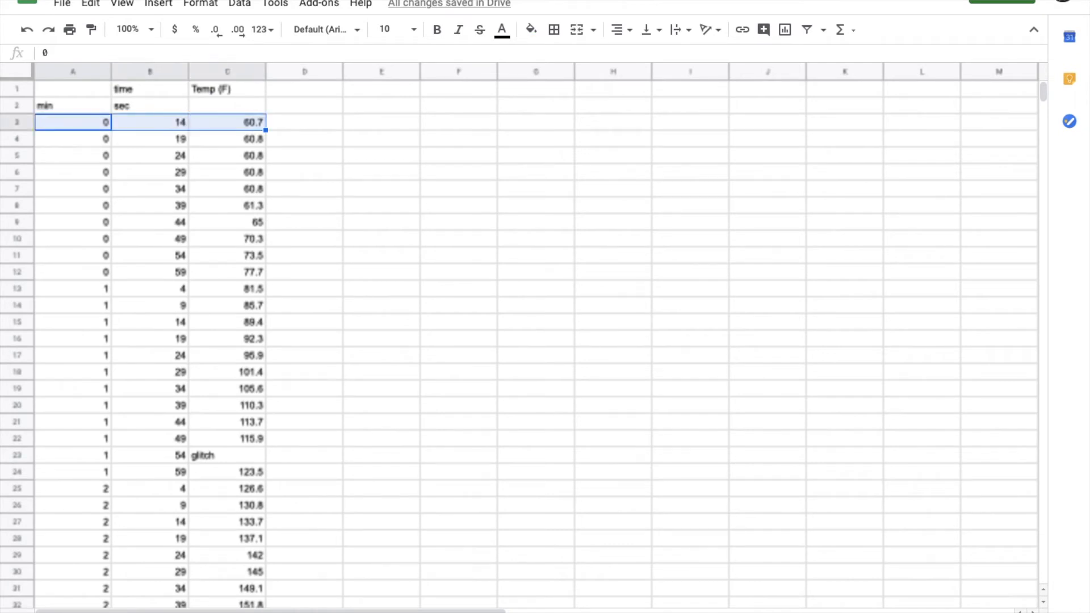
pyautogui.click(532, 31)
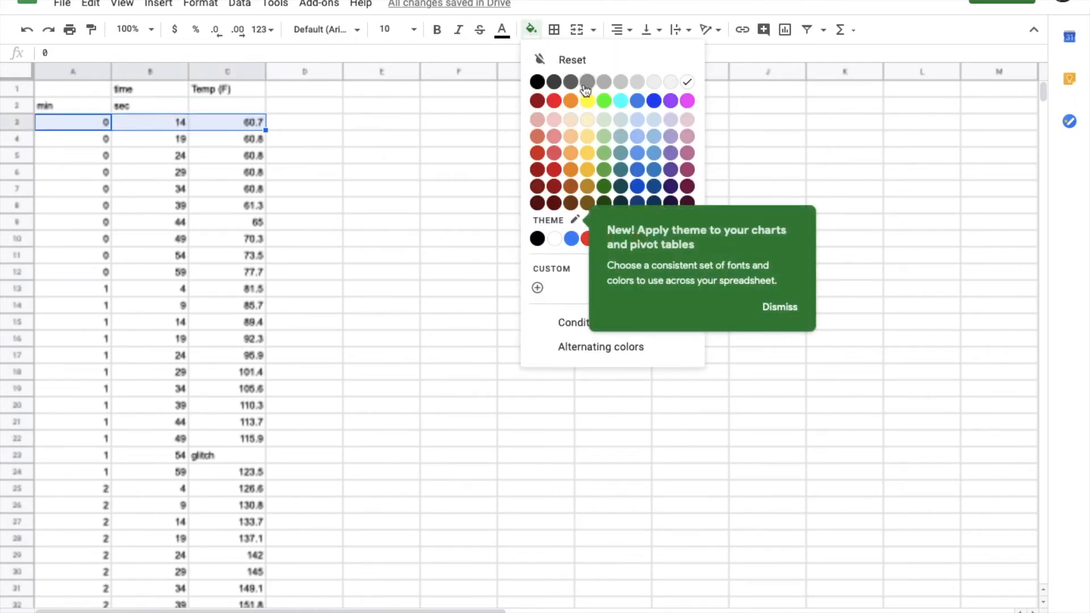
pyautogui.click(604, 101)
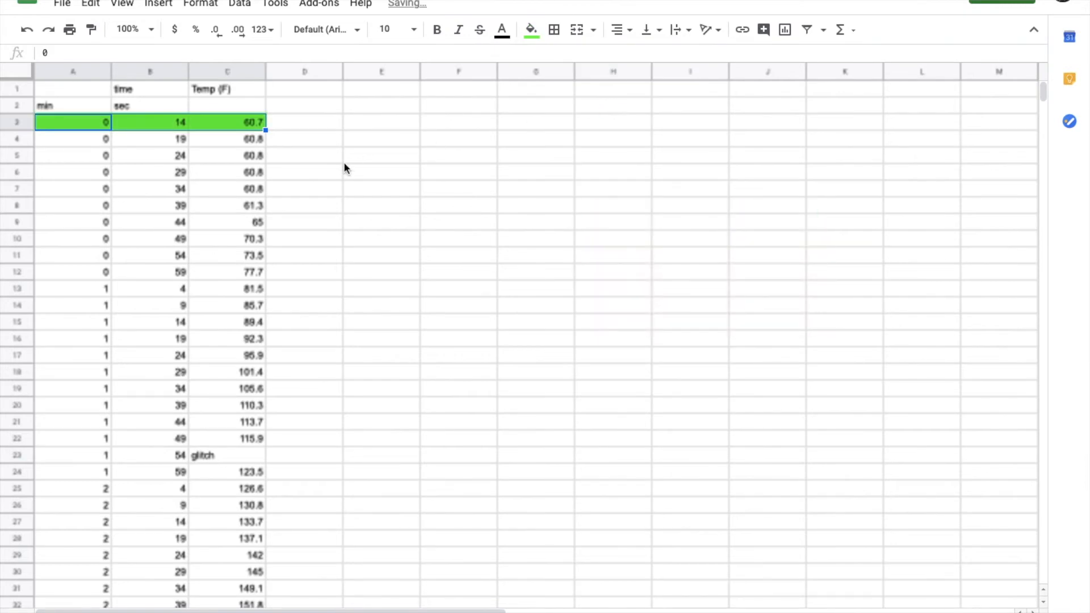
pyautogui.press('shift+super+backslash')
pyautogui.click(522, 124)
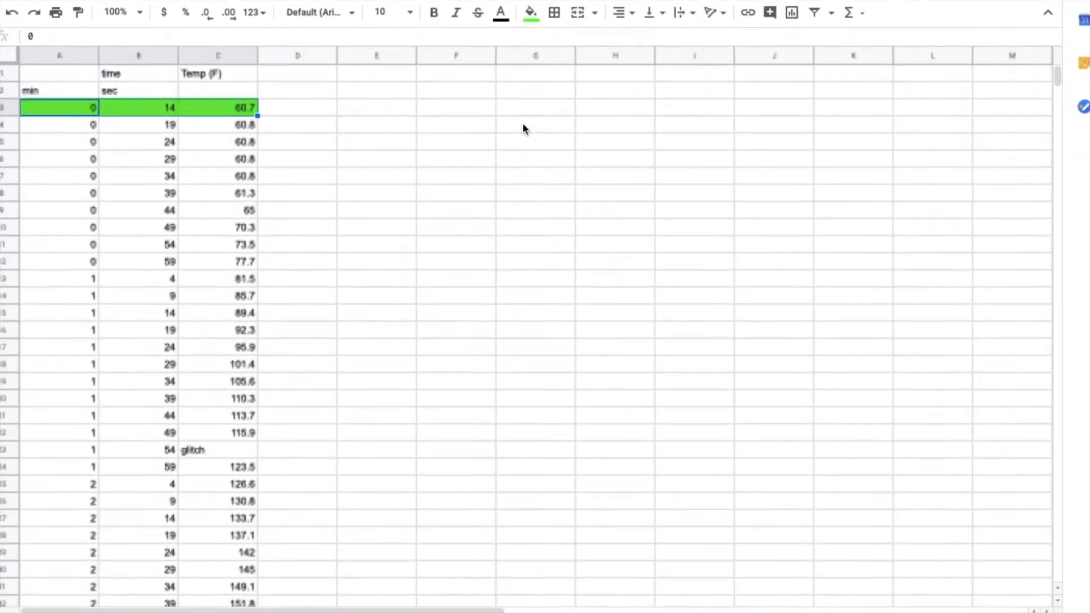
# Step: Exit full screen and continue the temperature readings from C47 with 207 and 208, up to 209 in C50 and C51
pyautogui.scroll(-9, 233, 169)
pyautogui.scroll(-4, 230, 171)
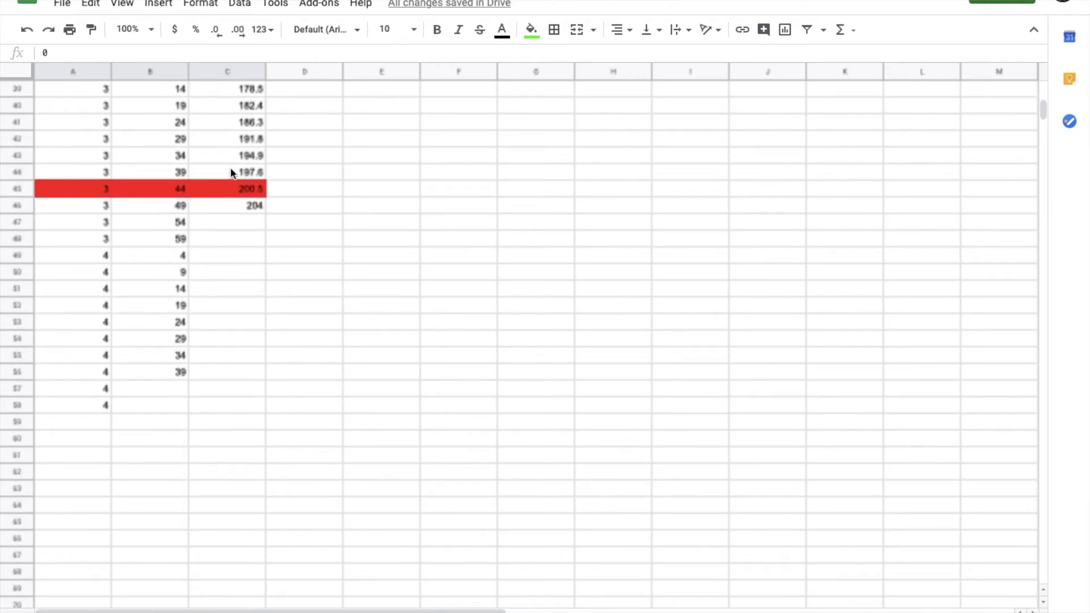
pyautogui.press('Escape')
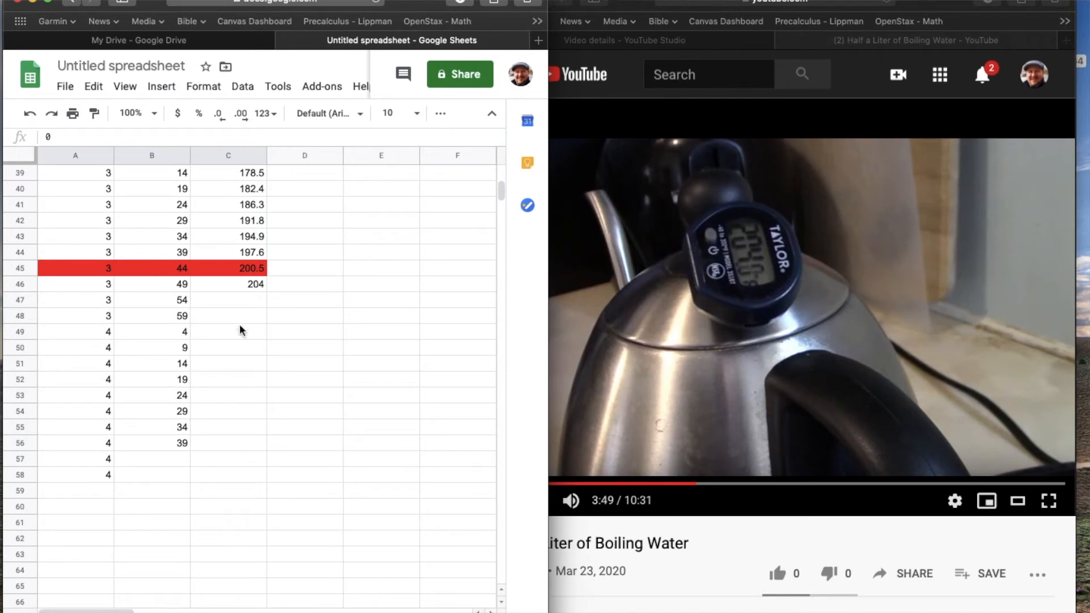
pyautogui.click(248, 286)
pyautogui.press('Down')
pyautogui.write('207')
pyautogui.press('Return')
pyautogui.write('208')
pyautogui.press('Return')
pyautogui.write('209')
pyautogui.press('Return')
# Step: Enter the temperature reading 209.5 in each cell from C52 to C56
pyautogui.write('209.5')
pyautogui.press('Return')
pyautogui.write('209.5')
pyautogui.press('Return')
pyautogui.write('209.5')
pyautogui.press('Return')
pyautogui.write('209.5')
pyautogui.press('Return')
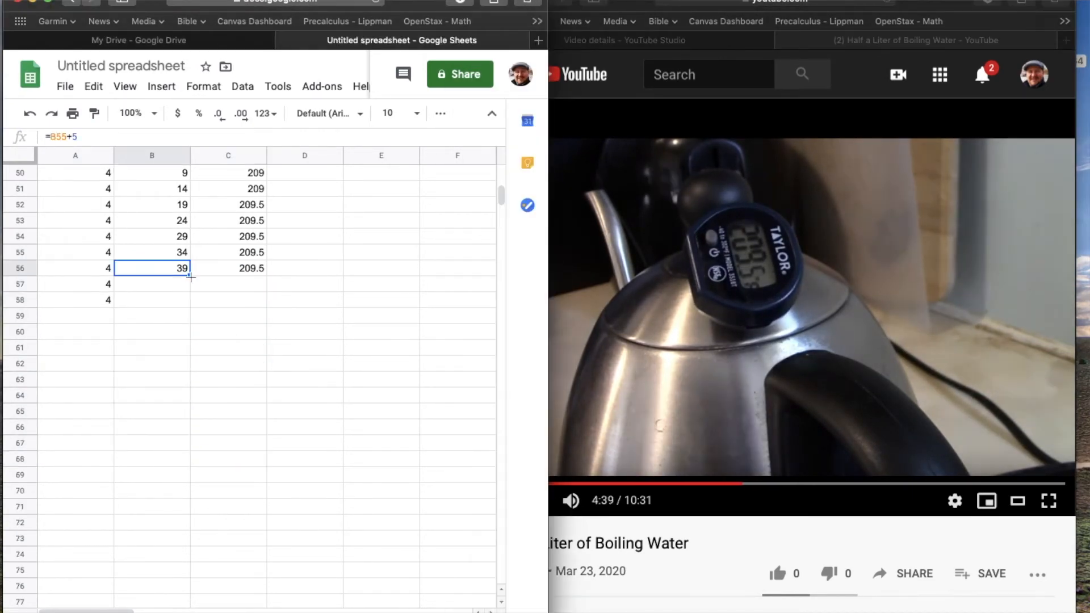
# Step: Enter 209 in C57 and C58, and 208.5 in C59, C60 and C61
pyautogui.write('209')
pyautogui.press('Return')
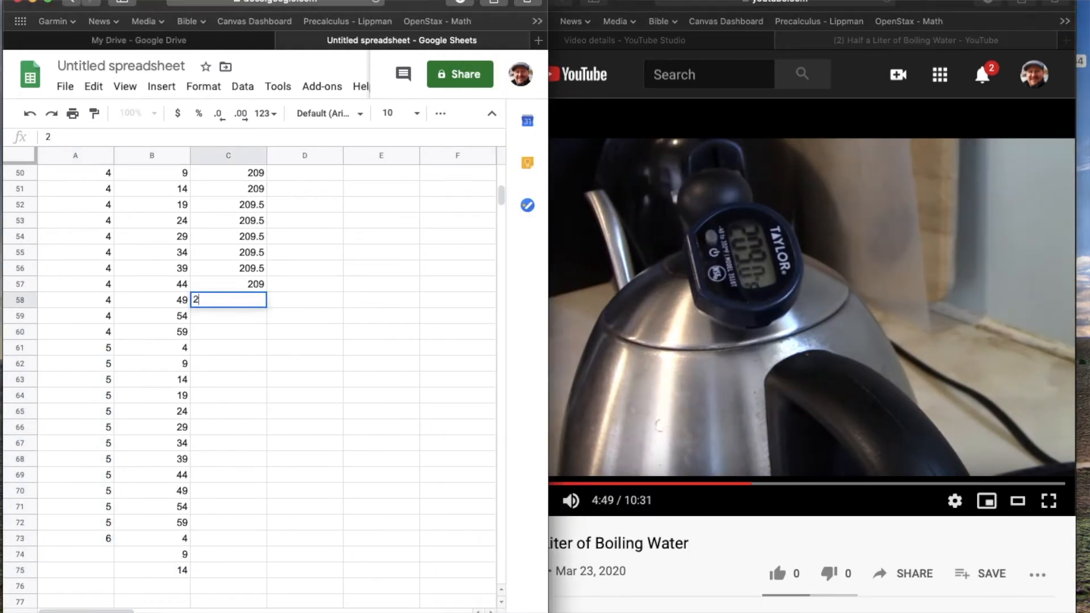
pyautogui.write('209')
pyautogui.press('Return')
pyautogui.write('208.5')
pyautogui.press('Return')
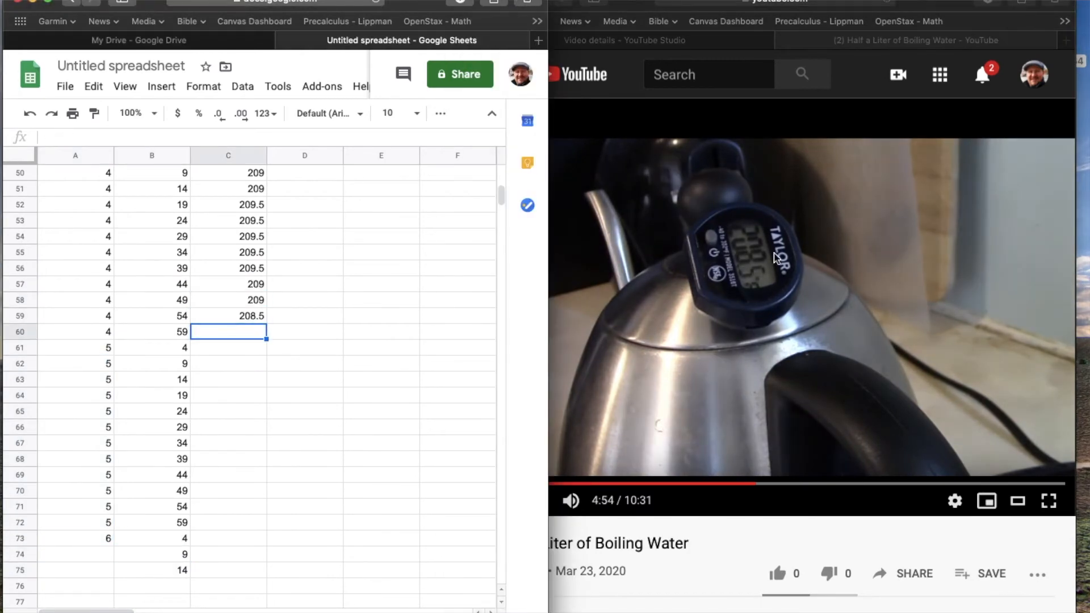
pyautogui.write('208.5 208.5')
pyautogui.press('Return')
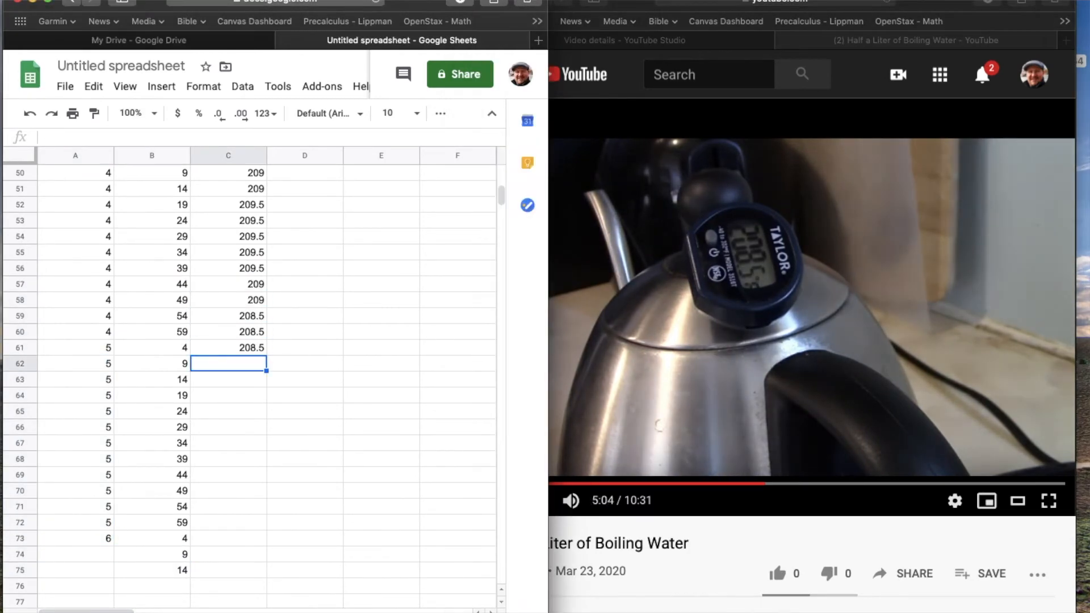
# Step: Enter the next temperature readings in C62:C72: 208.5 twice, 208 twice, 207.5 three times, 207 twice and 206.5 twice
pyautogui.write('208.5 208.5 208 208 207.5')
pyautogui.write('207.5 207.5 207 ')
pyautogui.write('207 206.5 206.5')
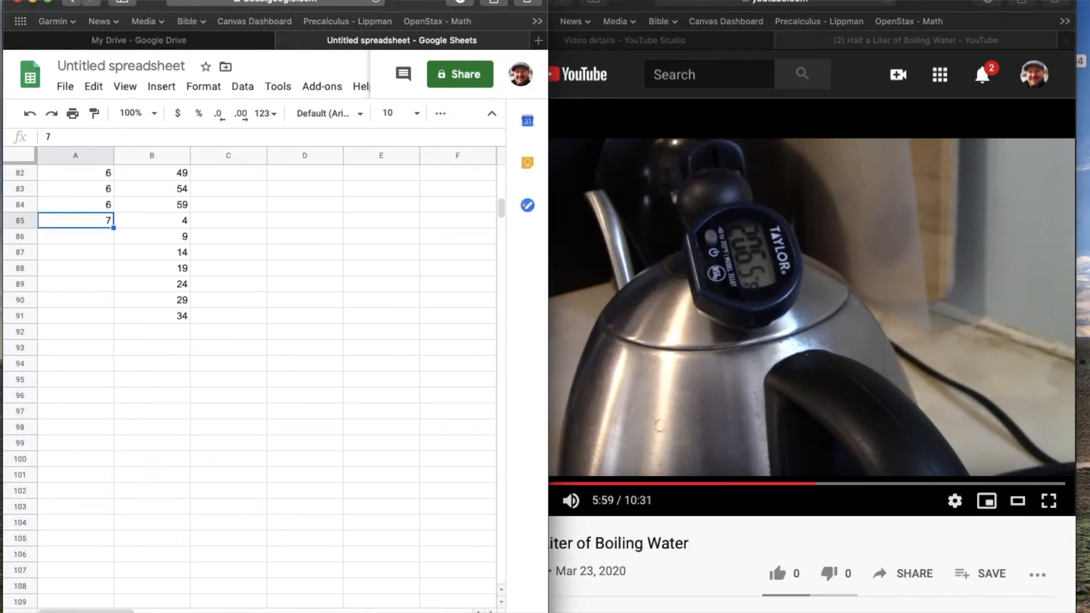
# Step: Fill the minutes down from A85 to row 91 and enter 206 three times, 205.5 twice and 205 three times in C73:C80
pyautogui.doubleClick(114, 227)
pyautogui.scroll(5, 241, 328)
pyautogui.click(241, 328)
pyautogui.write('206 206 206 205.5 205.5 205 205 205')
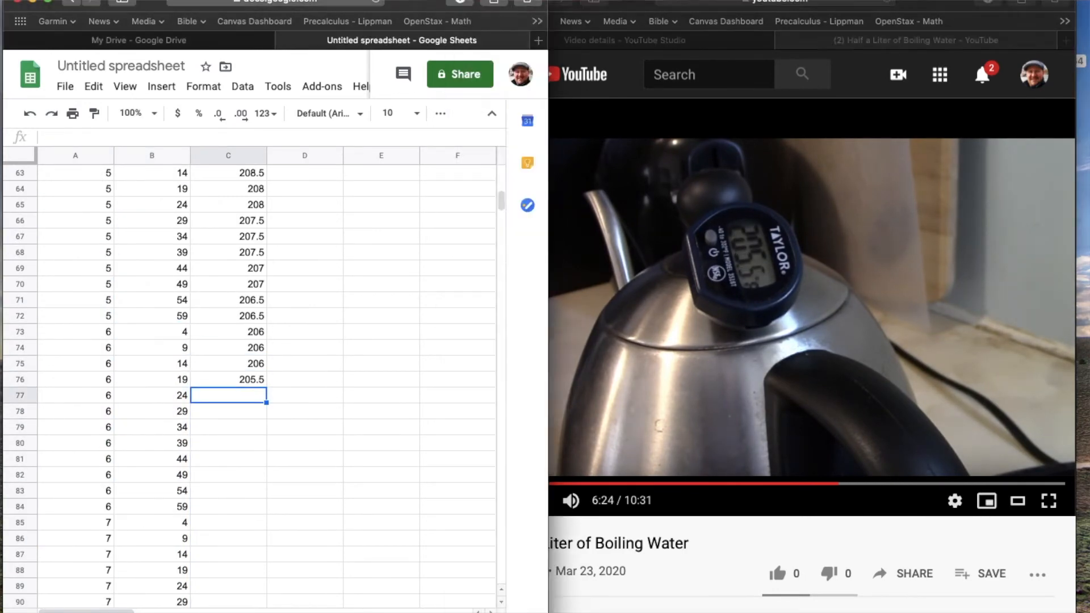
# Step: Continue the readings in C81:C93 with two each of 204.5, 204 and 203.5, three of 203, and two each of 202.5 and 202
pyautogui.write('204.5 204.5 ')
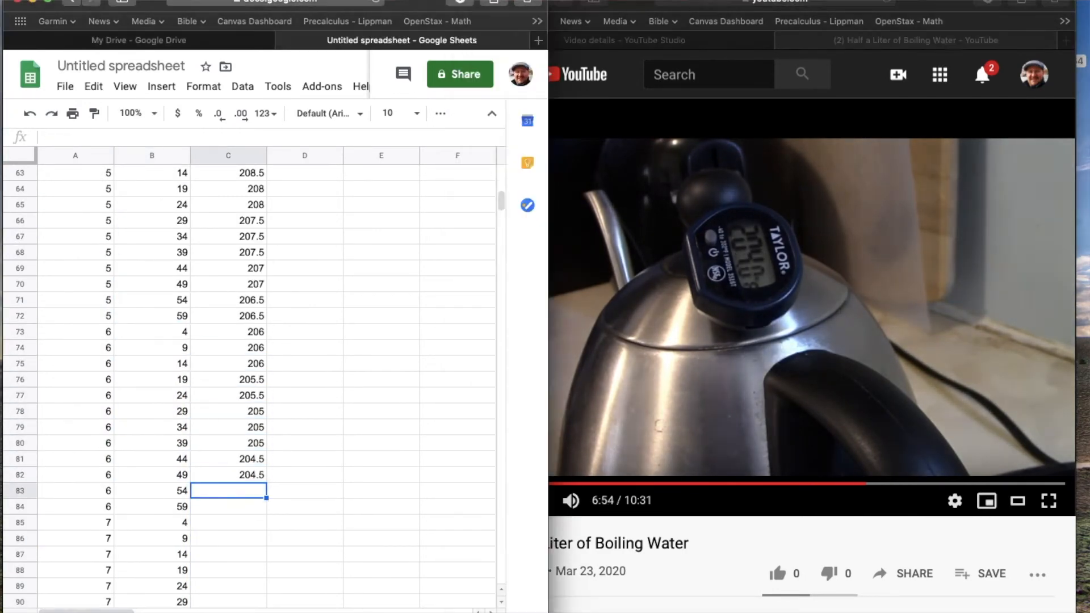
pyautogui.write('204 204 203.5 203.5 203 203')
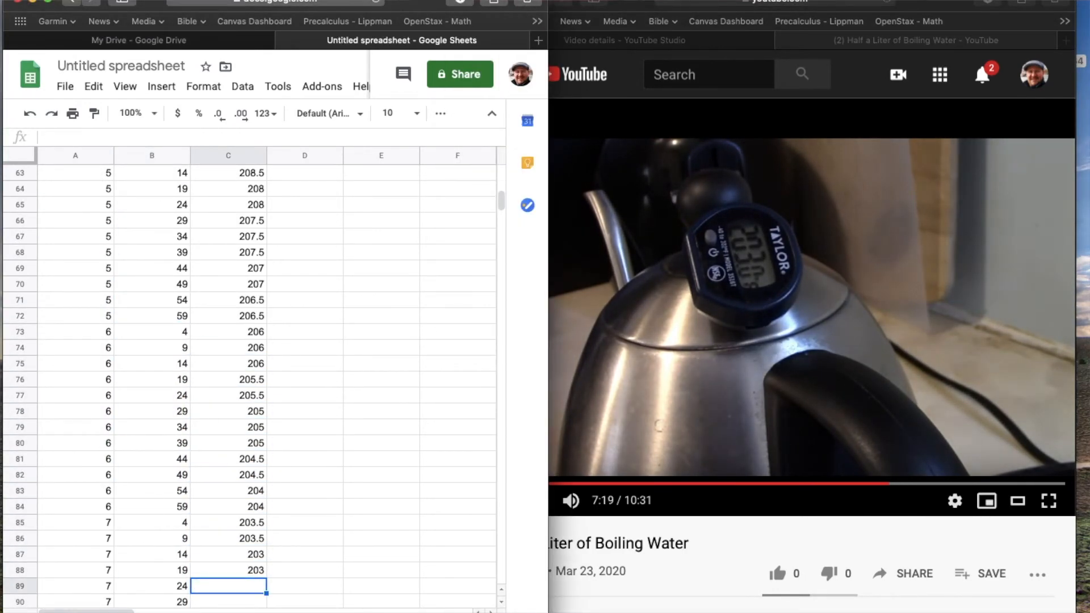
pyautogui.write('203 203')
pyautogui.write('202.')
pyautogui.write('5 202 202')
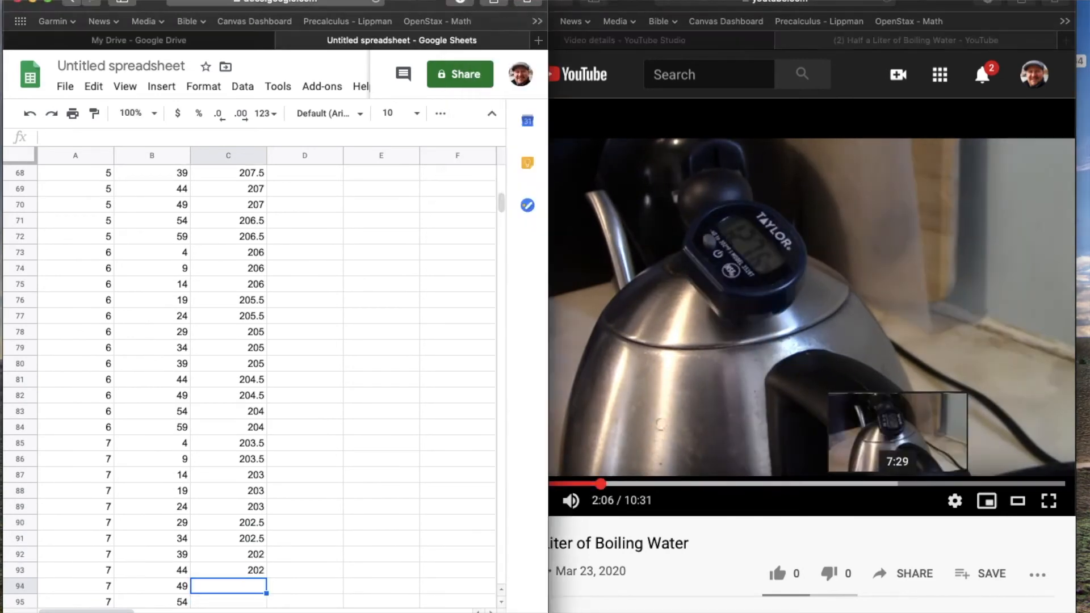
# Step: Enter 201.5 twice, 201 three times, 200.5 twice, 200 and 199.9 in C94:C102
pyautogui.write('201.5 201.5 201')
pyautogui.write('201 201')
pyautogui.write('200.5 200.5 200 ')
pyautogui.write('199.9')
# Step: Extend the five-second time formula in column B from B107 down to B130
pyautogui.scroll(-5, 227, 369)
pyautogui.click(185, 334)
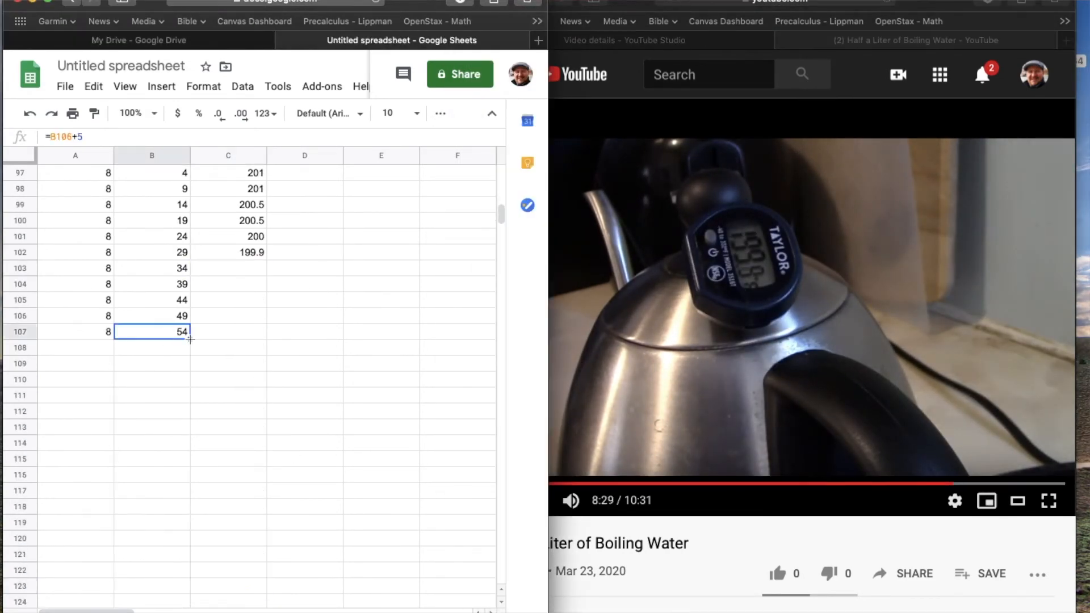
pyautogui.moveTo(190, 339); pyautogui.dragTo(190, 602)
pyautogui.scroll(-5, 227, 369)
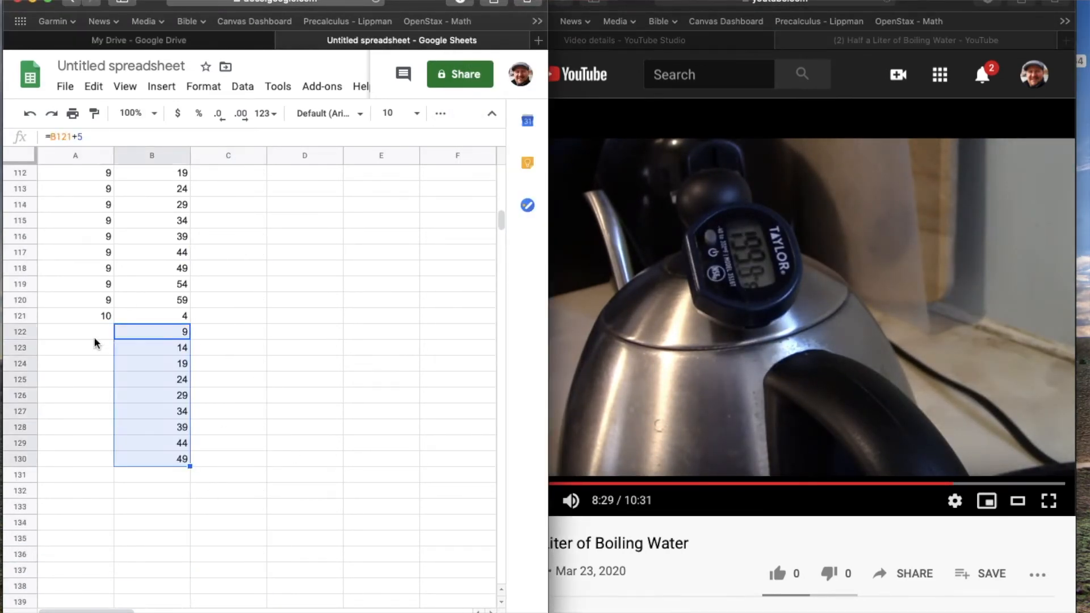
# Step: Enter 199.7, 199.7, 199.5, 199.3, 199.1, 198.7, 198.5, 198.3, 198.2 and 198 in C103:C112
pyautogui.scroll(6, 227, 370)
pyautogui.write('199.7')
pyautogui.write('199.7 1')
pyautogui.write('99.5 199.3 199.1 198.7')
pyautogui.write('198.5 198.3')
pyautogui.write('198.2 198 19')
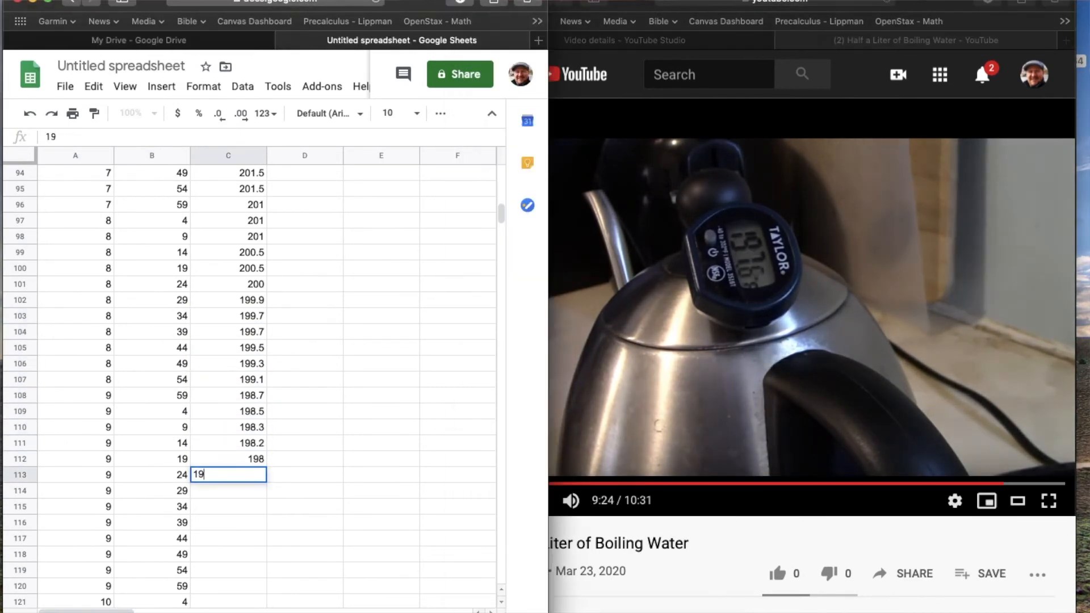
# Step: Enter 197.6, 197.4, 197.2, 197.1, 197, 196.7, 196.6, 196.5, 196.4, 196.3, 196.2 and 196 in C113:C124
pyautogui.write('7.6 197.4 197.2 197.1 197 196.7')
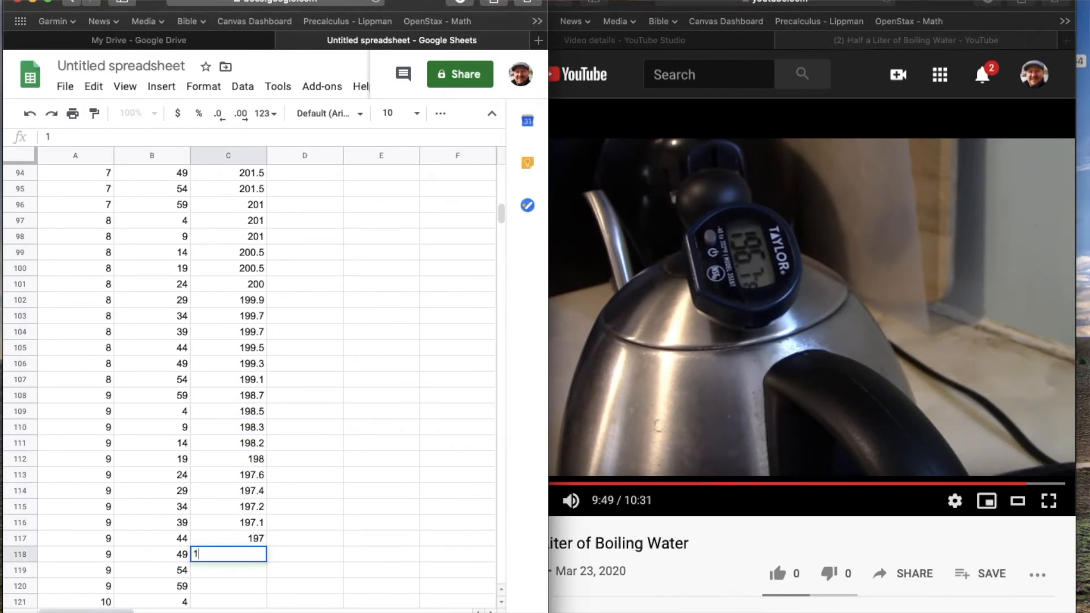
pyautogui.write('196.6 196.5 196.')
pyautogui.write('4 196.3 196.')
pyautogui.write('2 196 195')
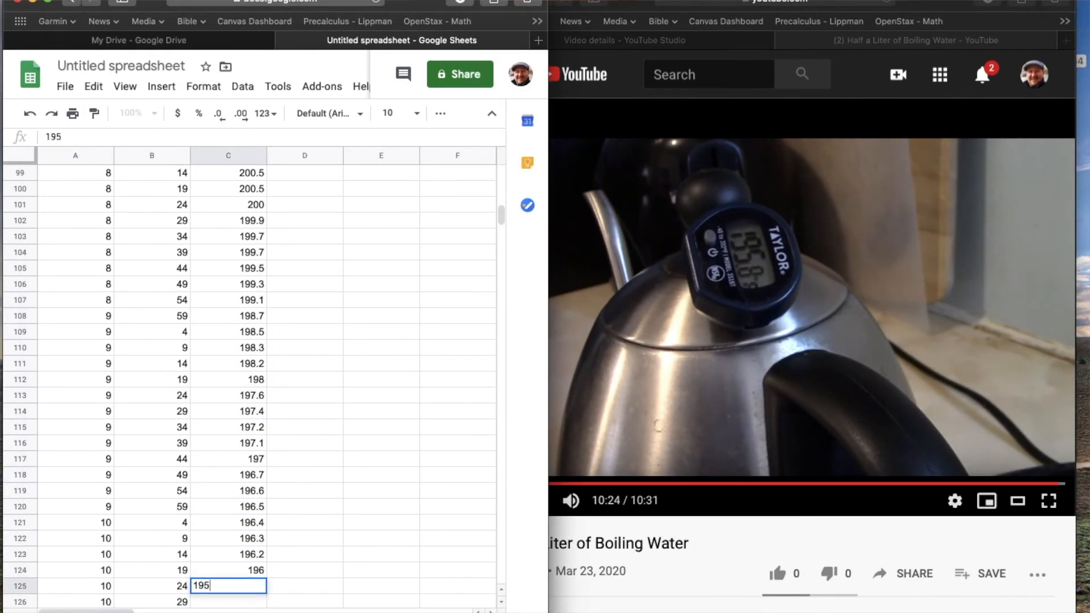
# Step: Complete the temperature column with the last two readings, 195.8 in C125 and 195.5 in C126
pyautogui.write('.8')
pyautogui.press('Return')
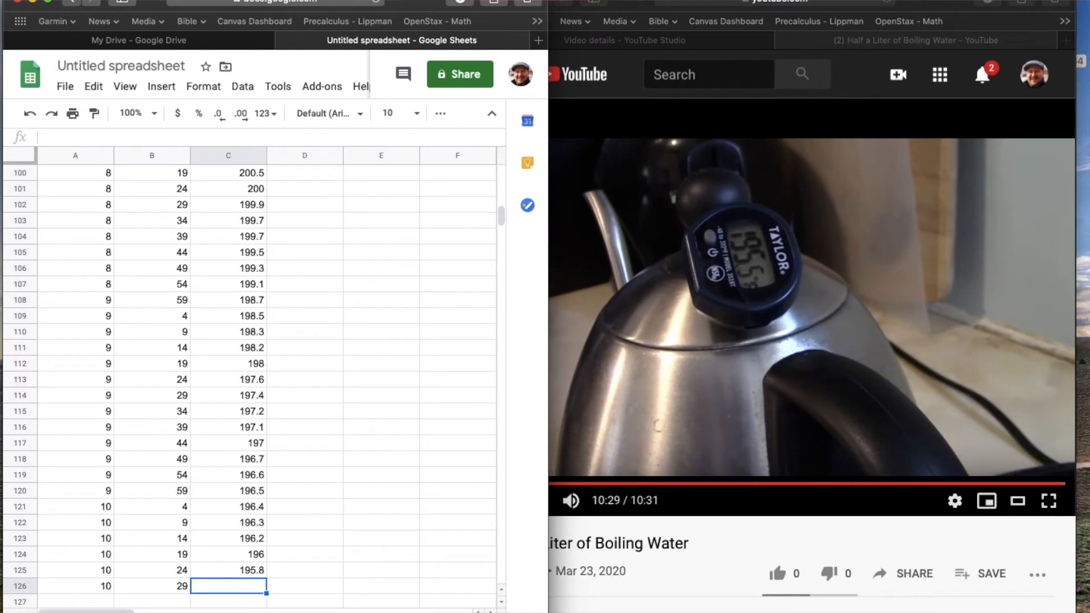
pyautogui.write('195')
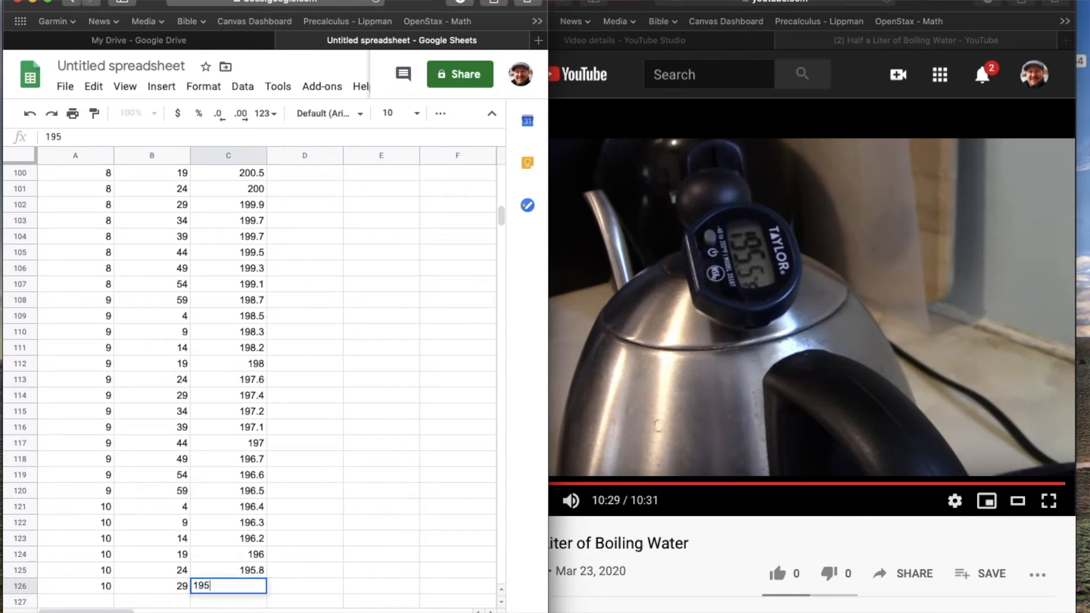
pyautogui.write('.5')
pyautogui.press('Return')
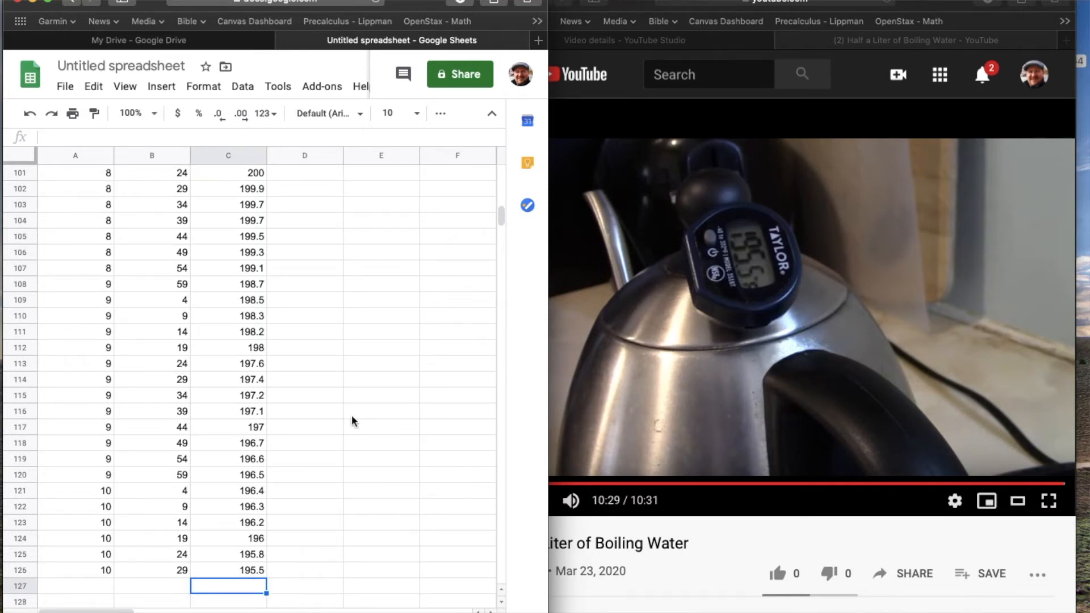
# Step: Widen the spreadsheet window and add the column heading "avg. rate" in D1
pyautogui.moveTo(550, 348); pyautogui.dragTo(963, 363)
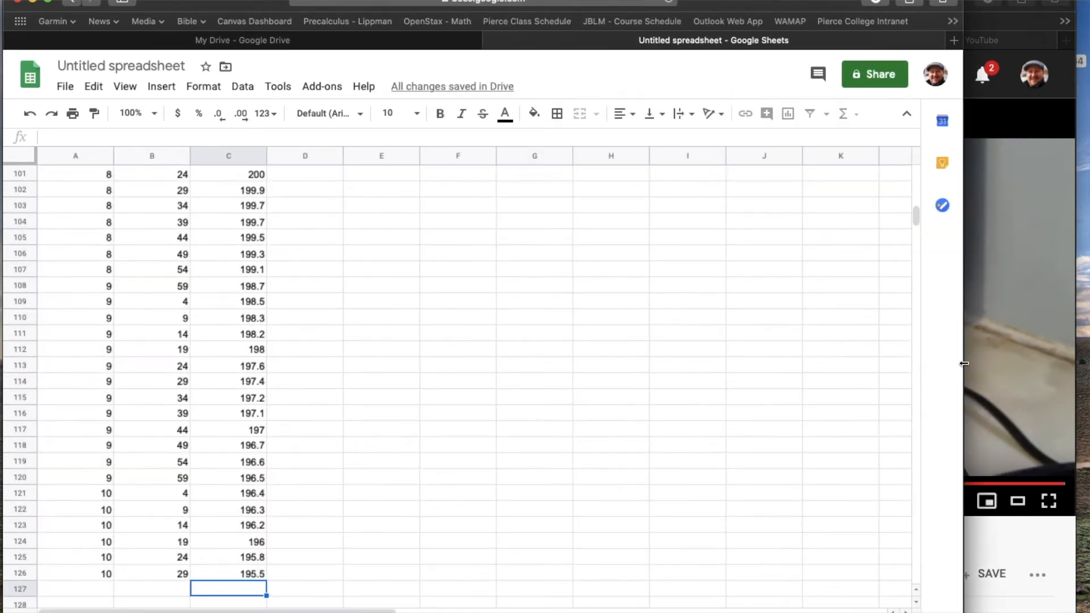
pyautogui.scroll(20, 377, 330)
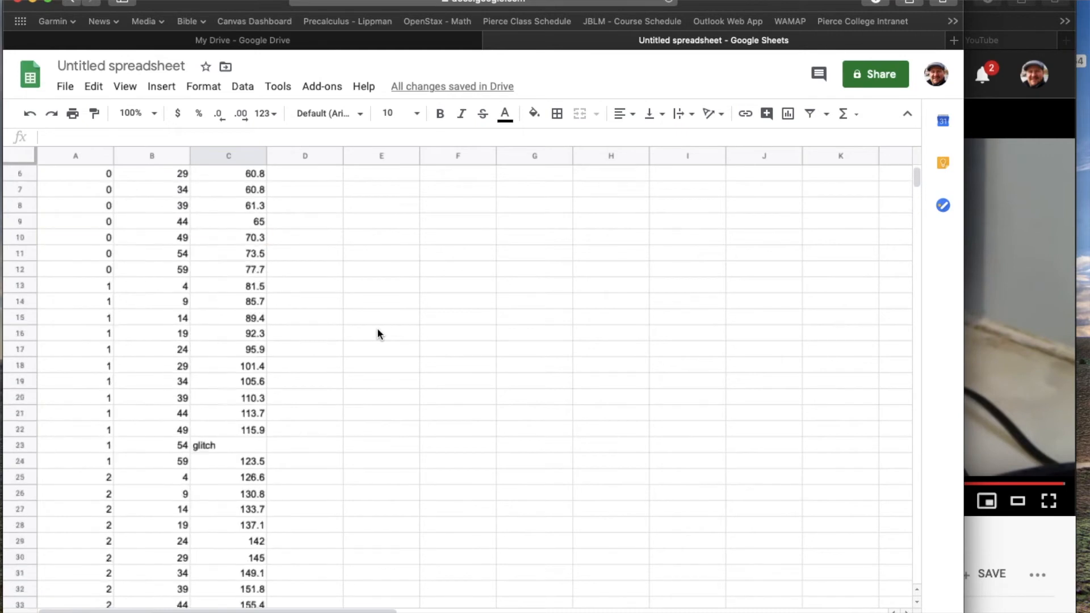
pyautogui.scroll(2, 377, 328)
pyautogui.click(289, 176)
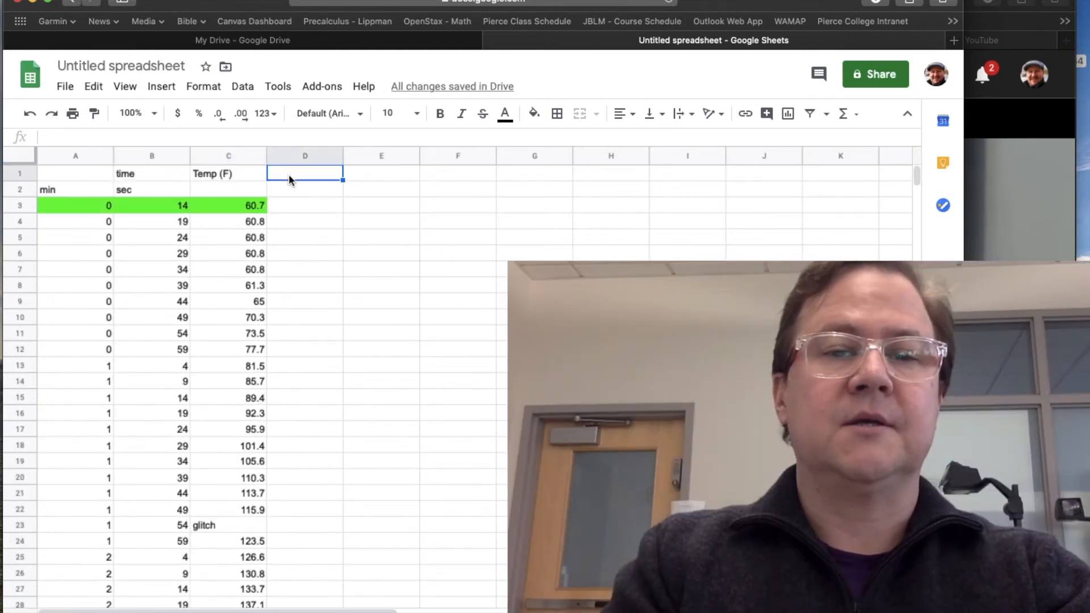
pyautogui.write('avg. rate')
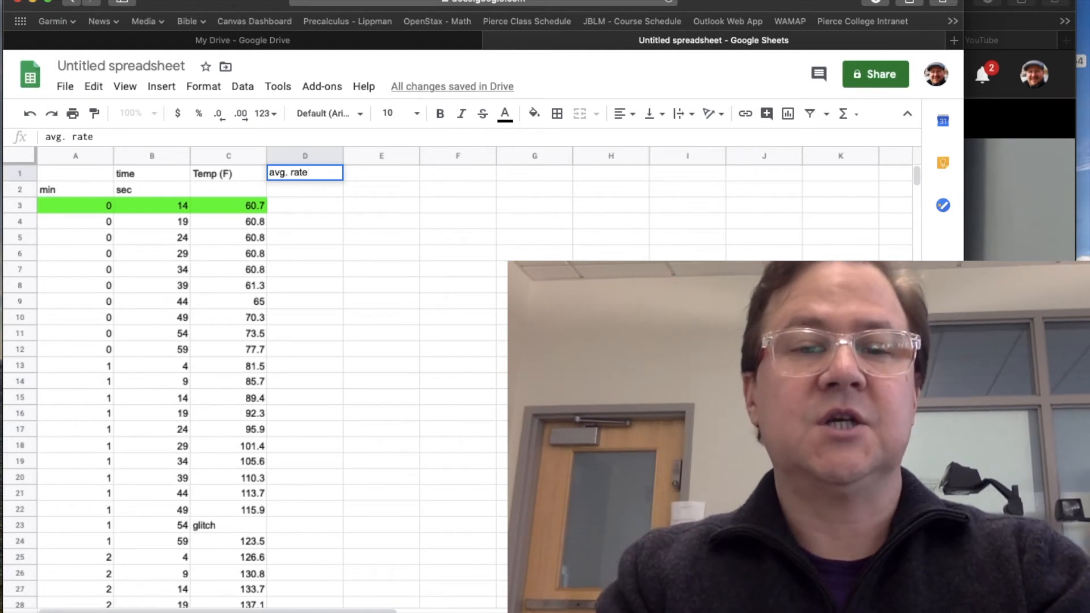
pyautogui.press('Return')
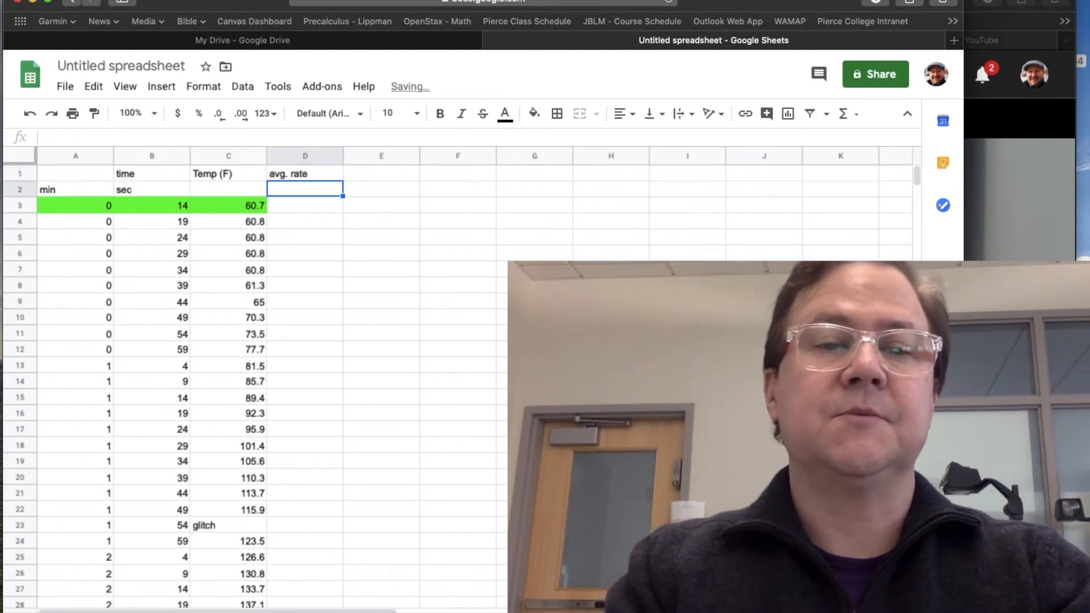
# Step: Enter the formula =C4-C3 in D3 to calculate the first temperature difference
pyautogui.press('Down')
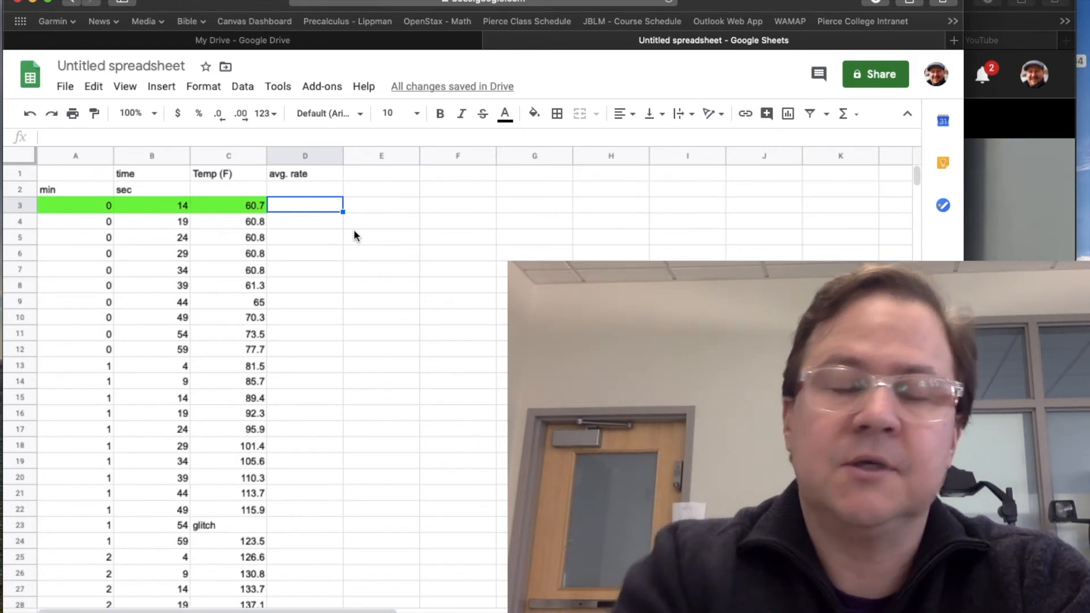
pyautogui.write('=')
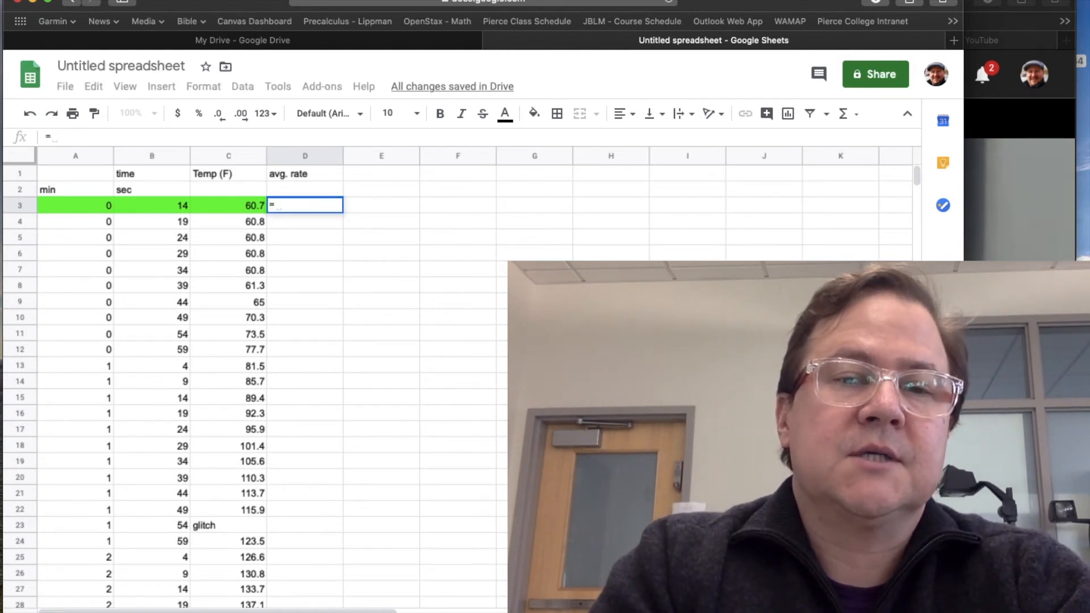
pyautogui.click(241, 220)
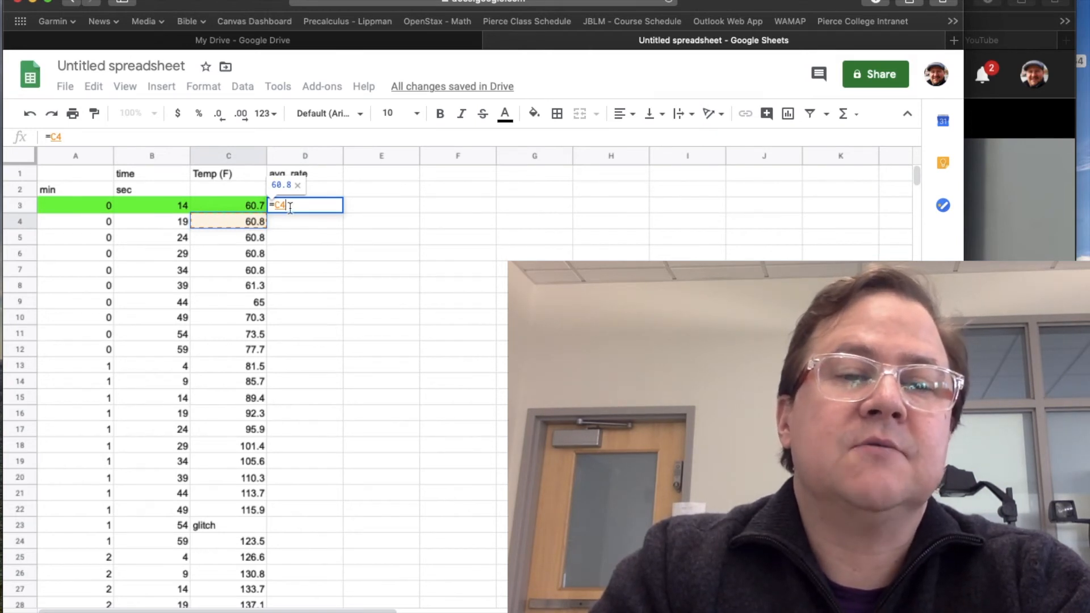
pyautogui.write('-')
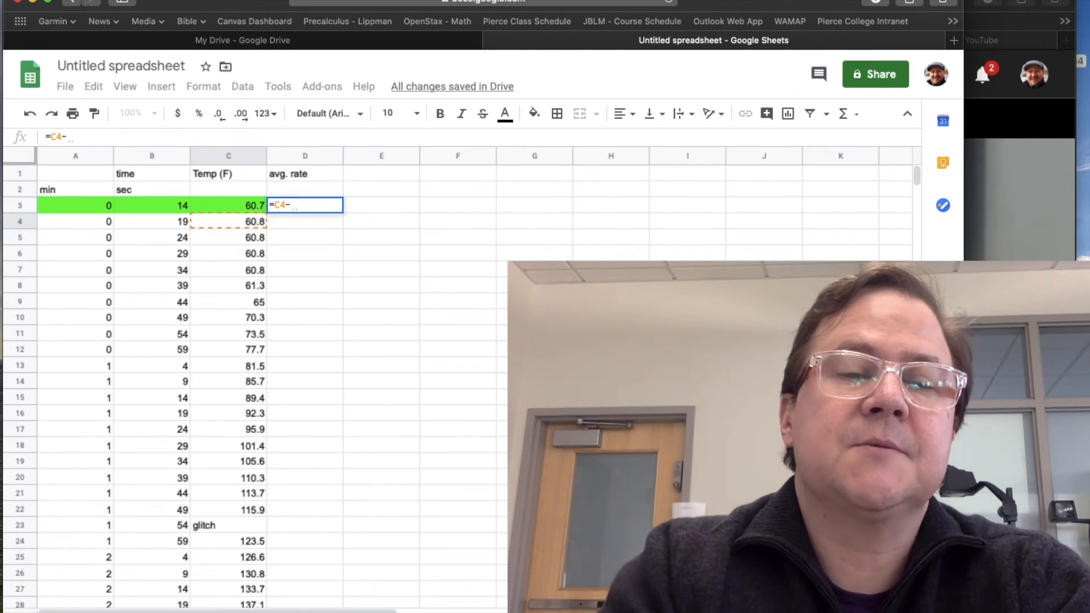
pyautogui.click(231, 203)
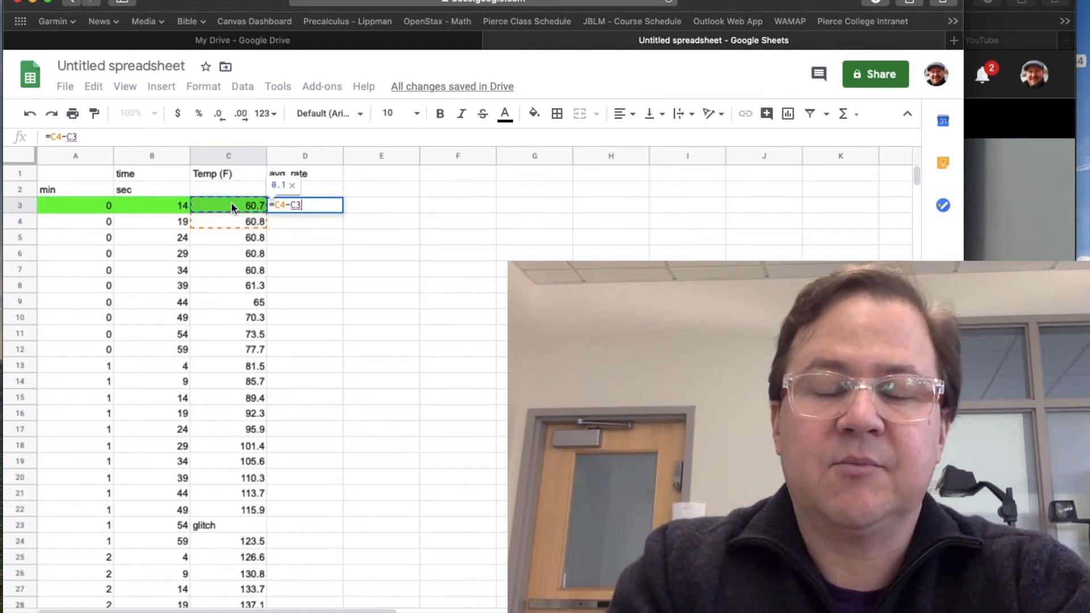
pyautogui.press('Return')
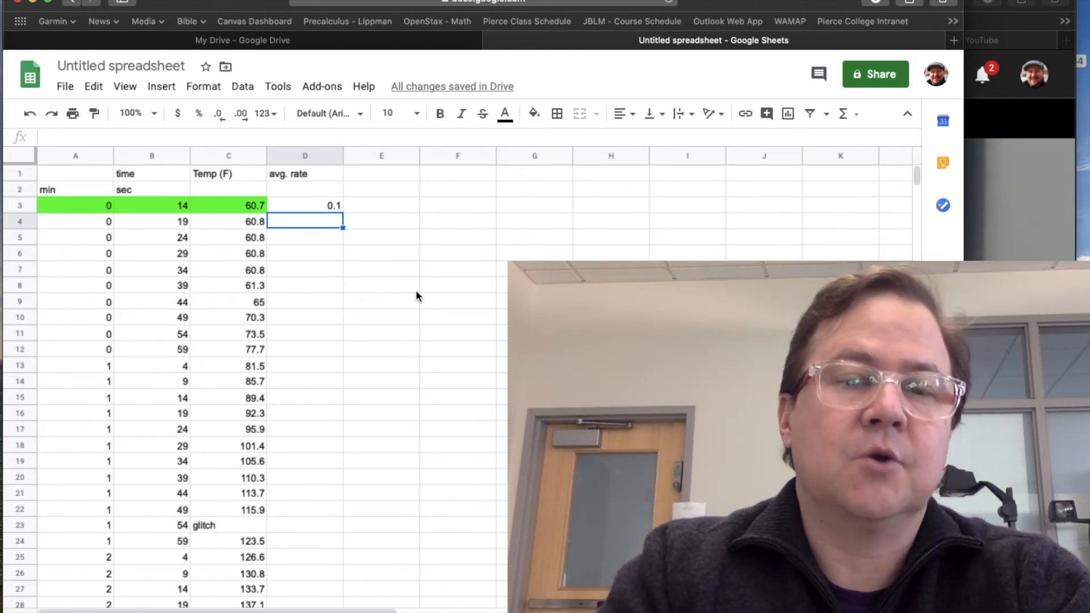
# Step: Extend the formula in D3 to =(C4-C3)/(B4-B3) so the temperature difference is divided by the elapsed seconds
pyautogui.click(315, 209)
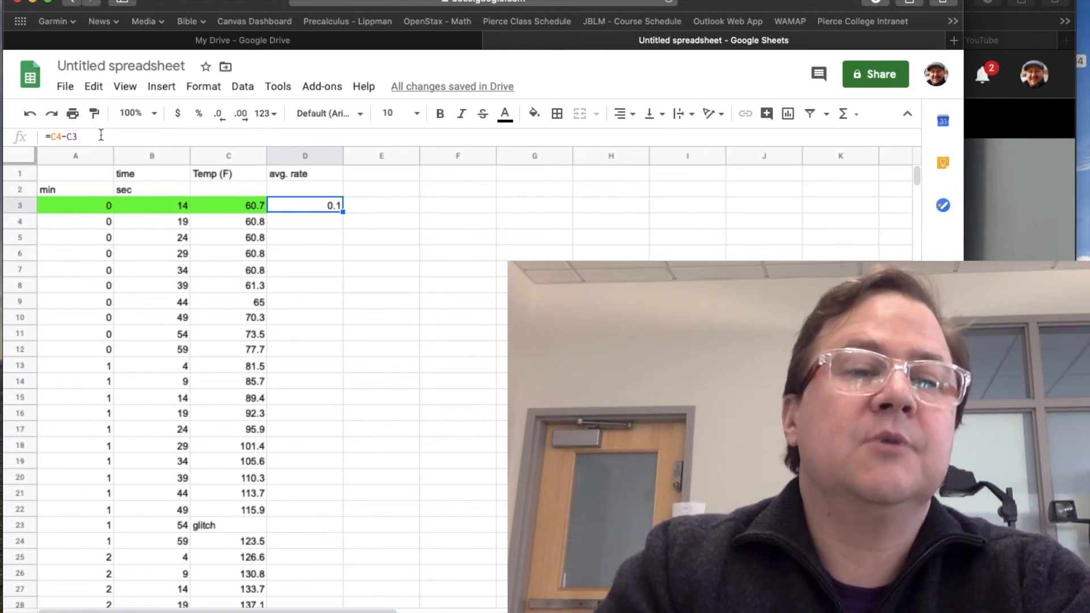
pyautogui.click(51, 138)
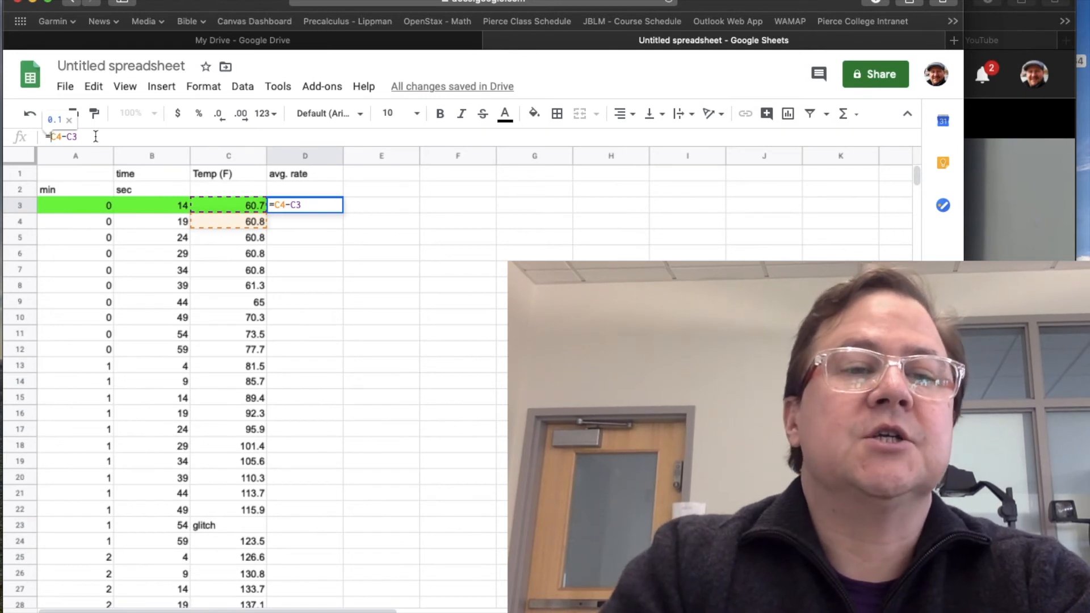
pyautogui.write('(')
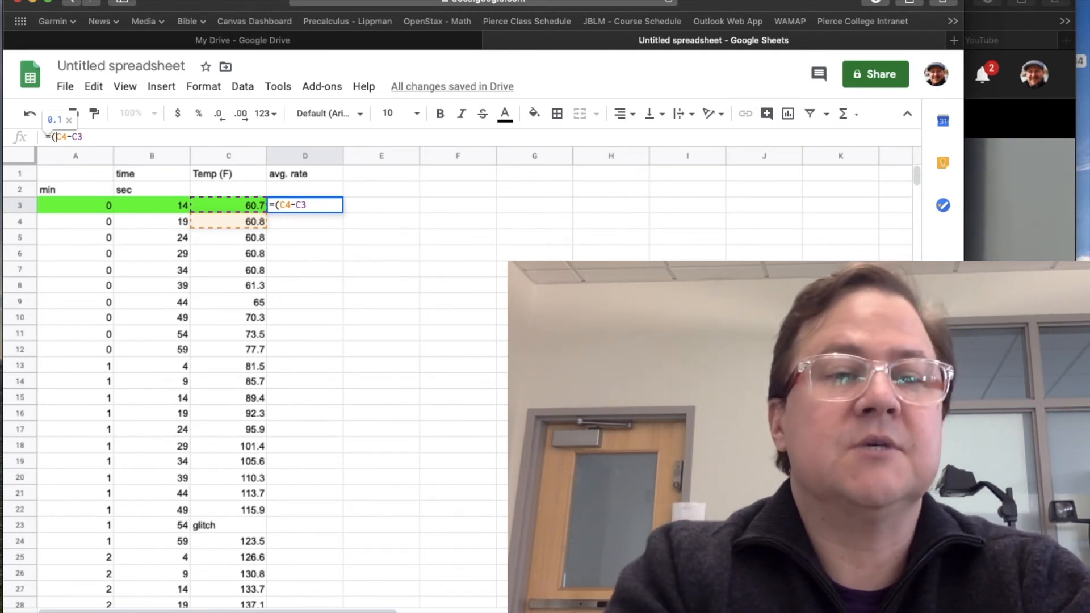
pyautogui.click(94, 137)
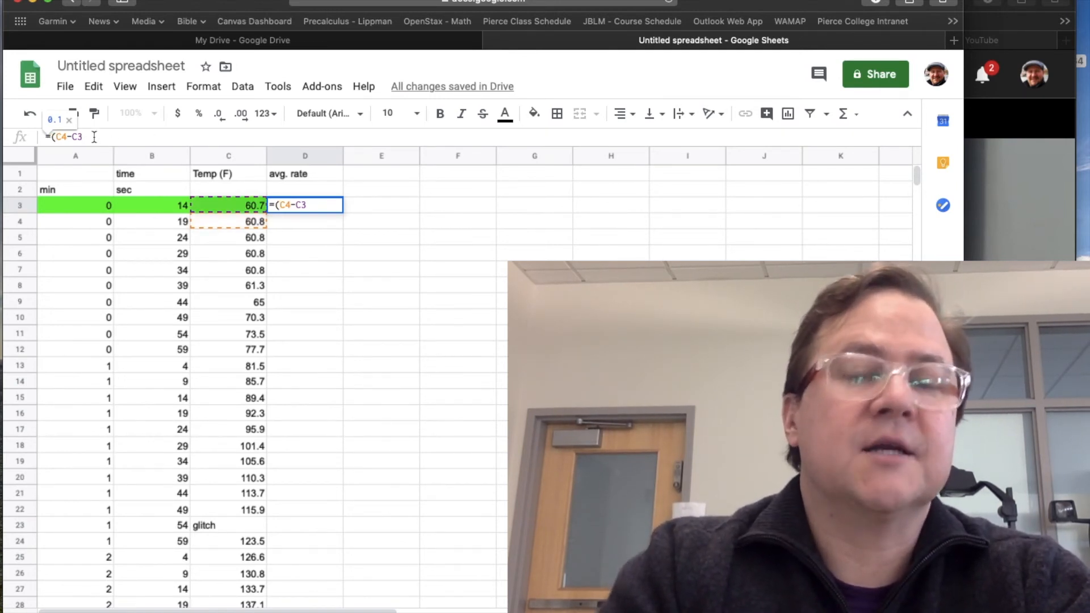
pyautogui.write(')/')
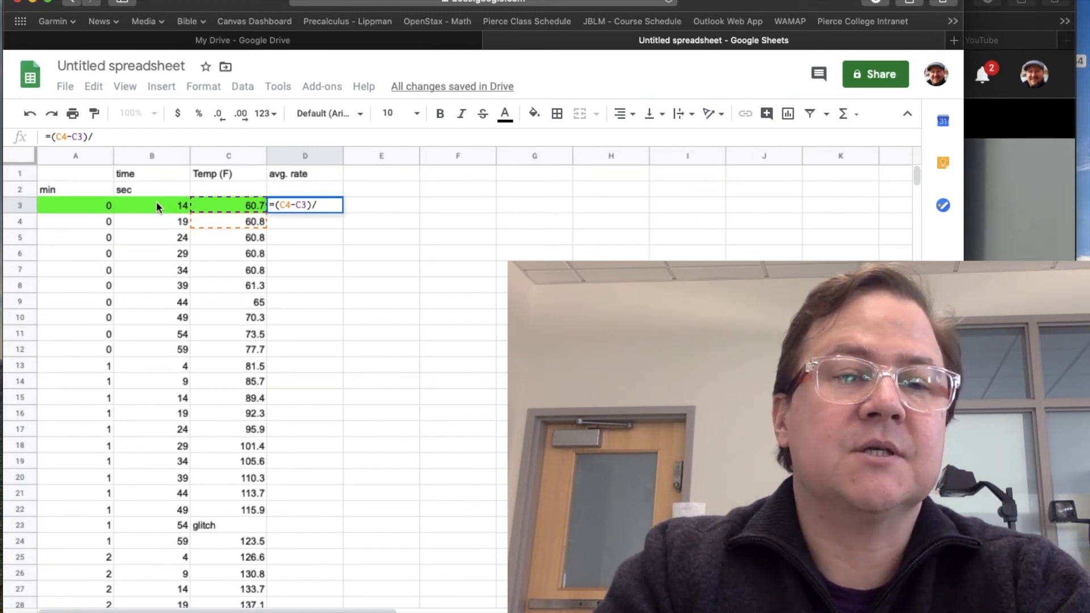
pyautogui.write('(')
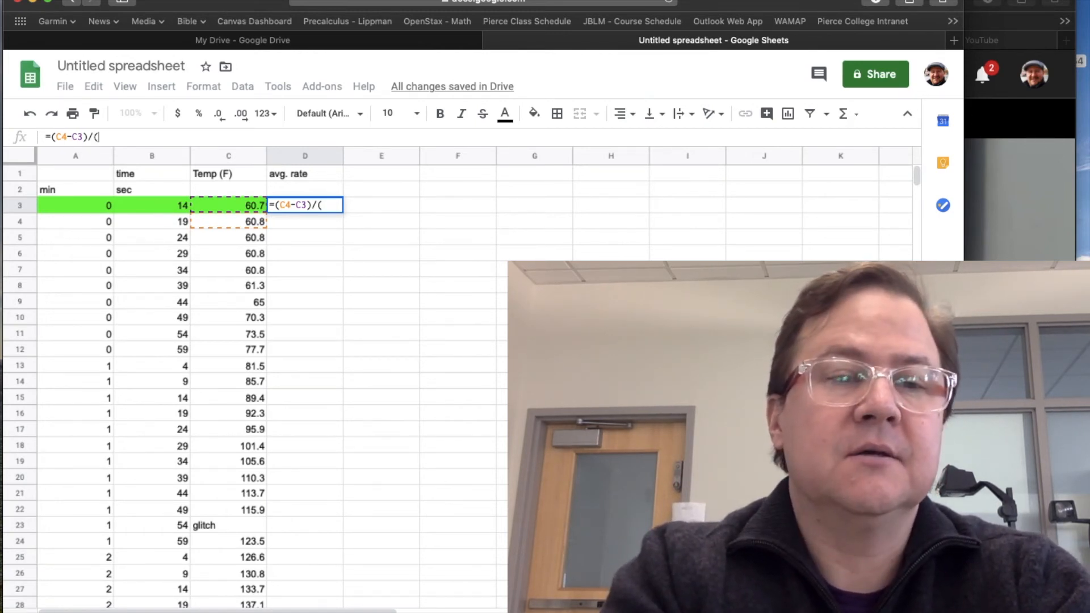
pyautogui.click(161, 224)
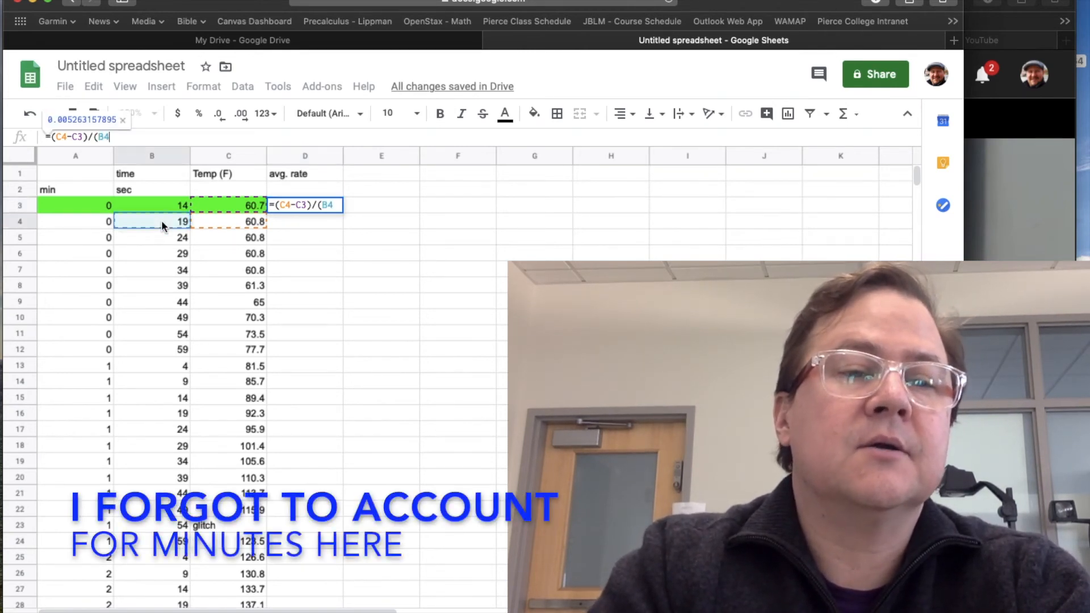
pyautogui.write('-')
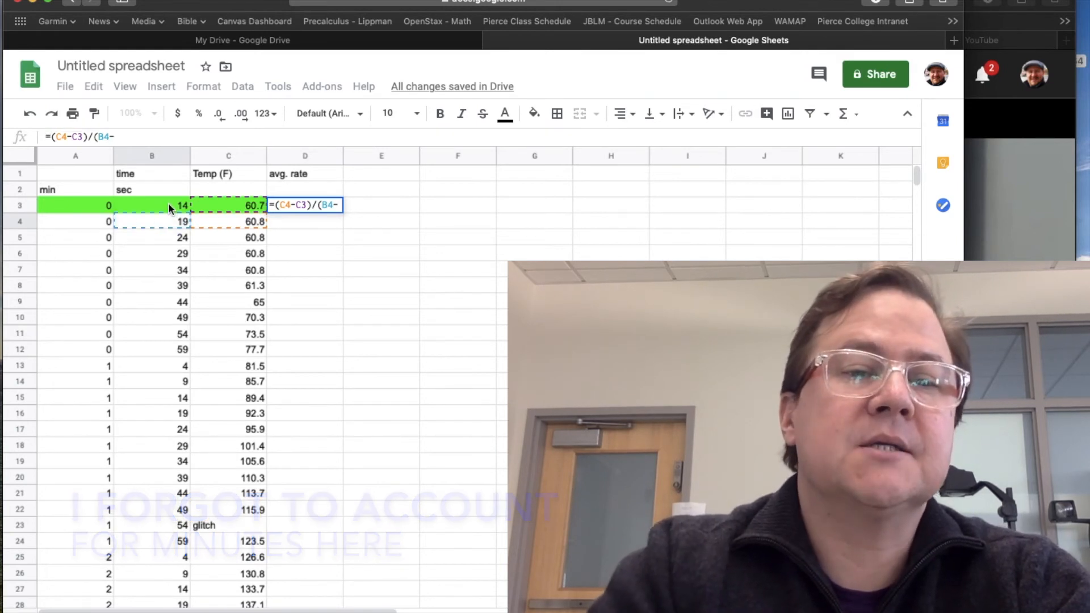
pyautogui.click(168, 202)
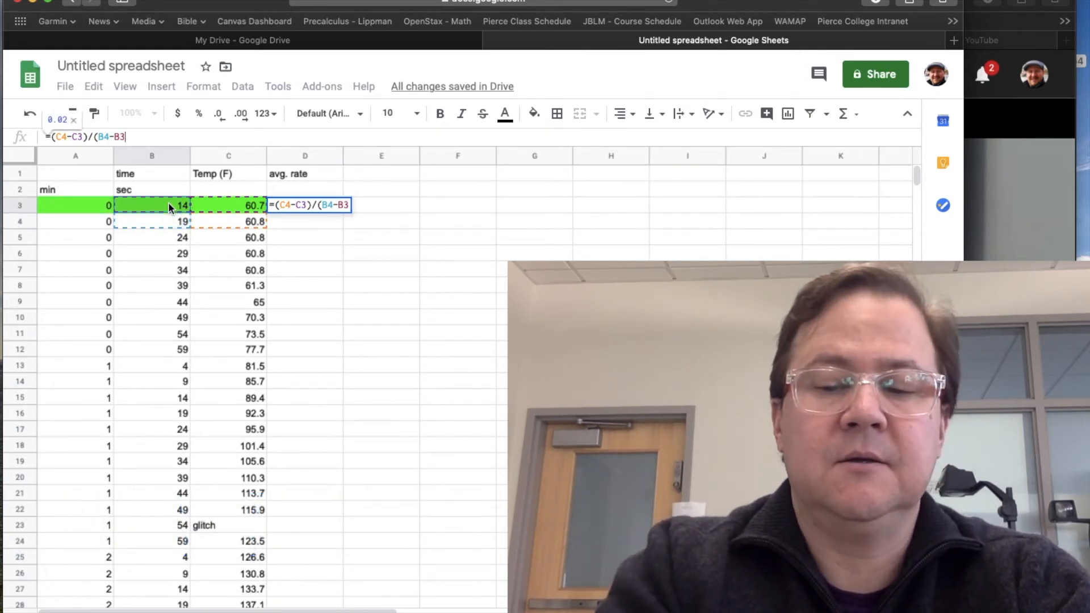
pyautogui.write(')')
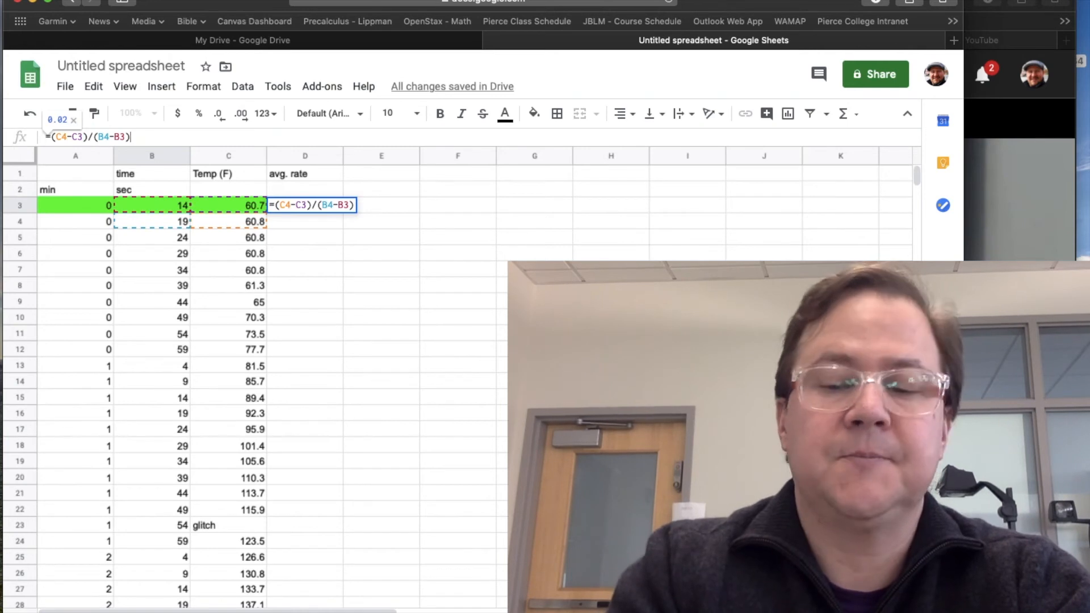
pyautogui.press('Return')
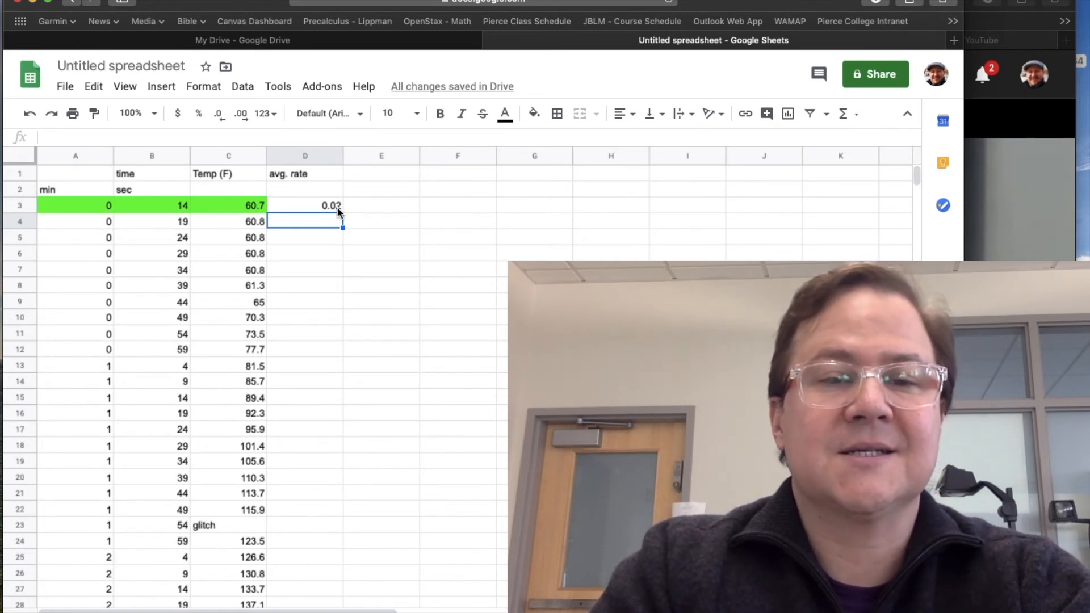
# Step: Copy the average rate formula from D3 into D4
pyautogui.click(307, 206)
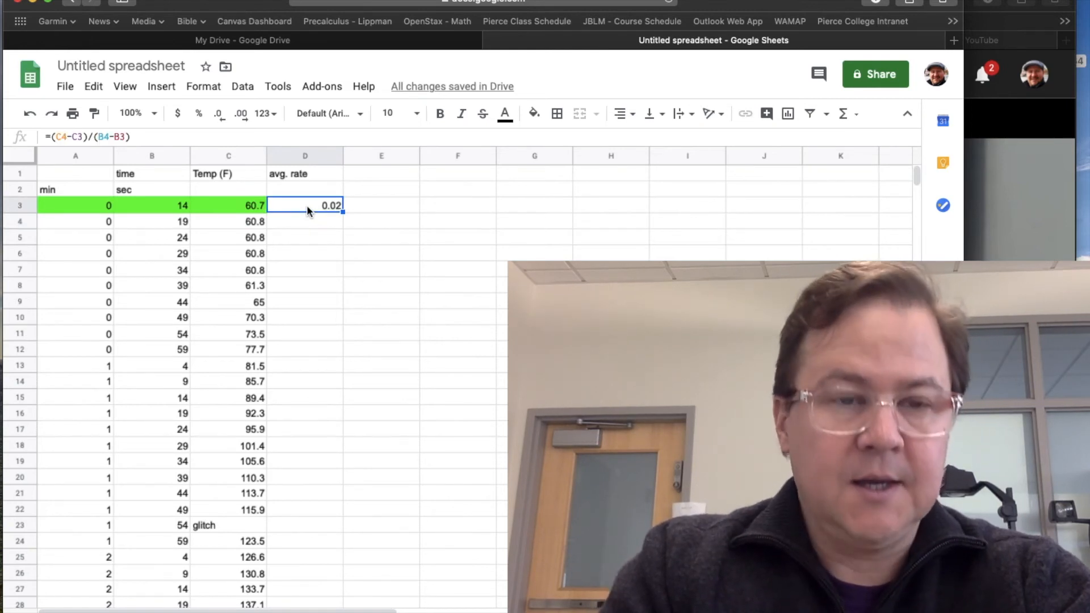
pyautogui.hotkey('ctrl', 'c')
pyautogui.press('Down')
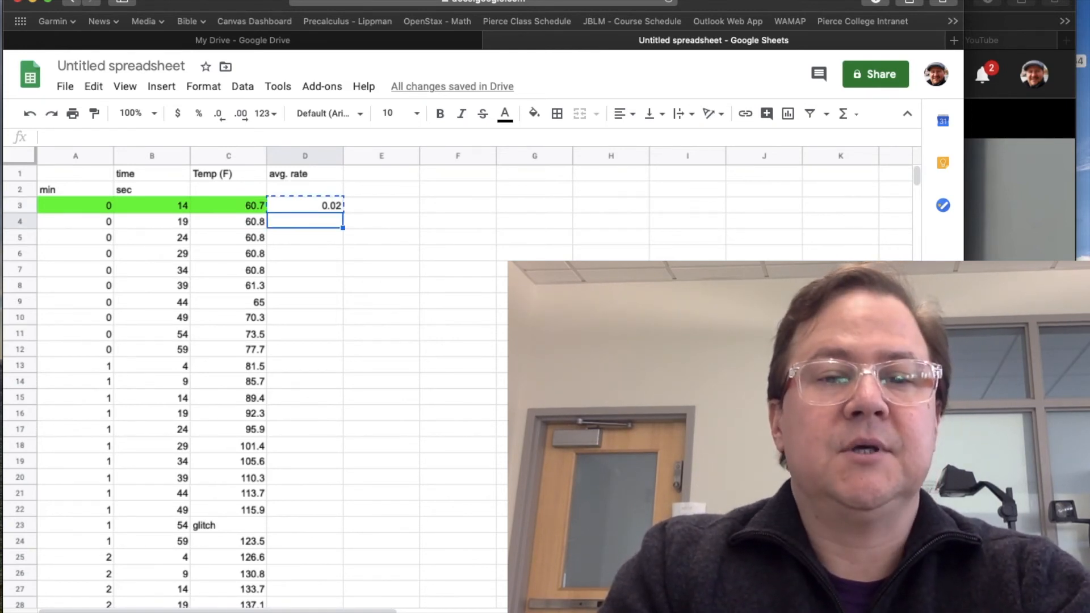
pyautogui.hotkey('ctrl', 'v')
pyautogui.click(427, 212)
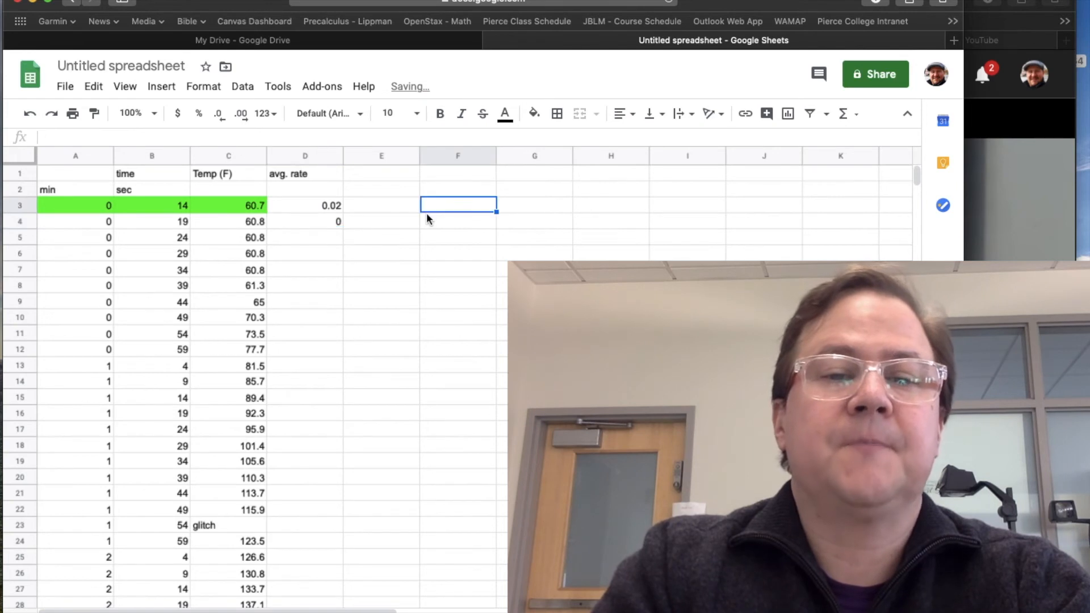
# Step: Inspect the cell references used by the copied rate formula in D4
pyautogui.click(309, 221)
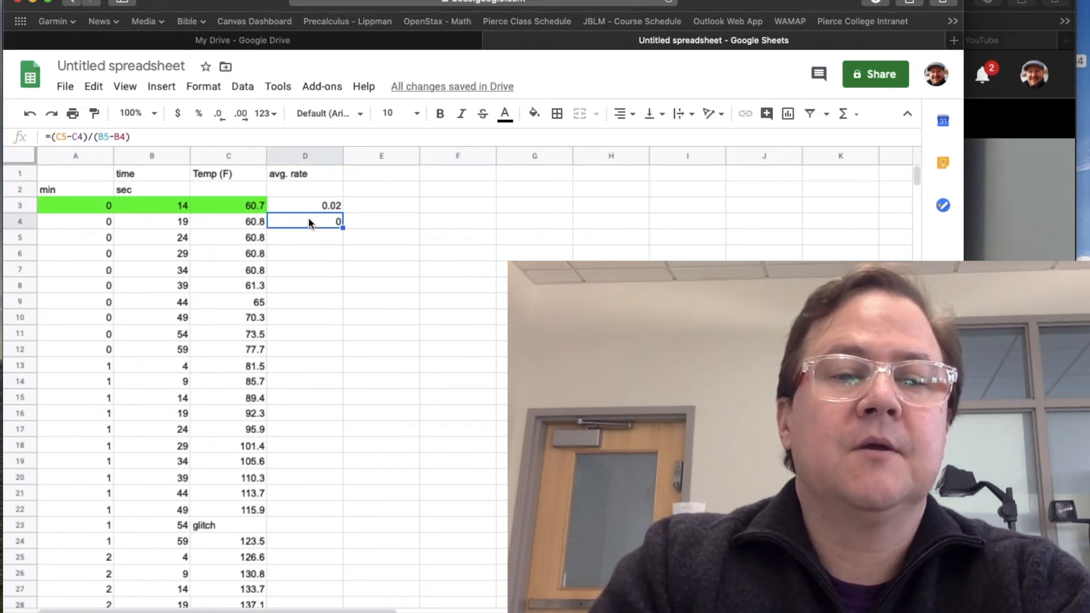
pyautogui.doubleClick(309, 221)
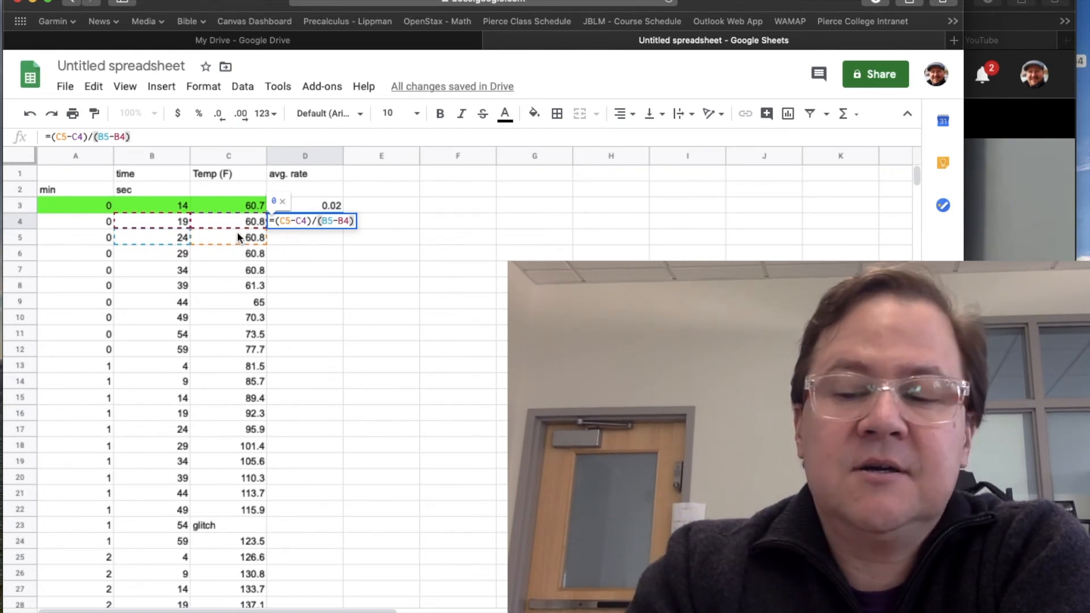
pyautogui.press('Return')
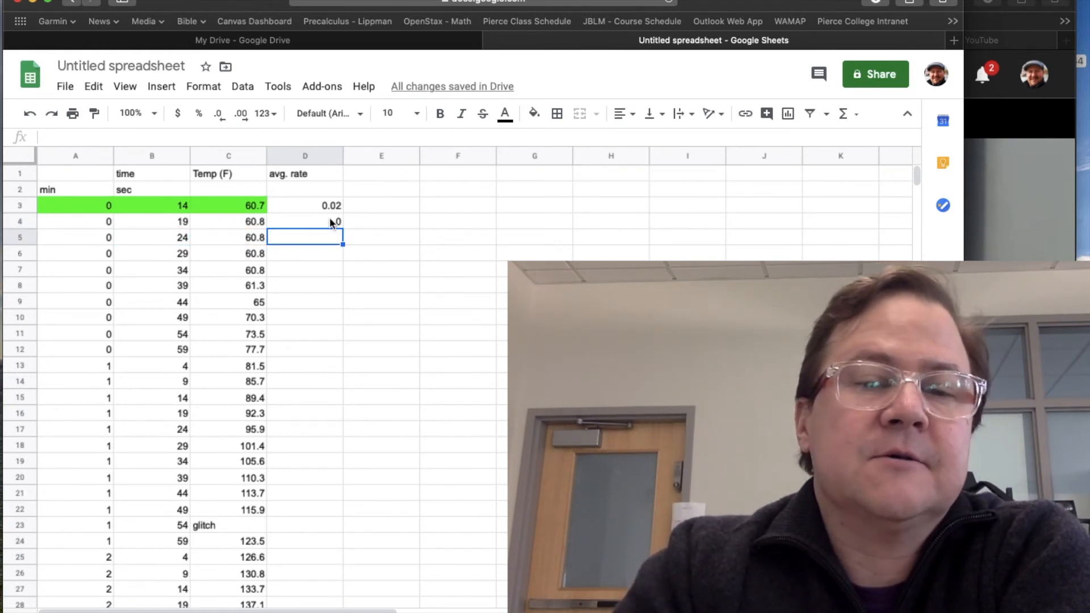
# Step: Copy the rate formula from D4 down the avg. rate column through D22
pyautogui.click(325, 222)
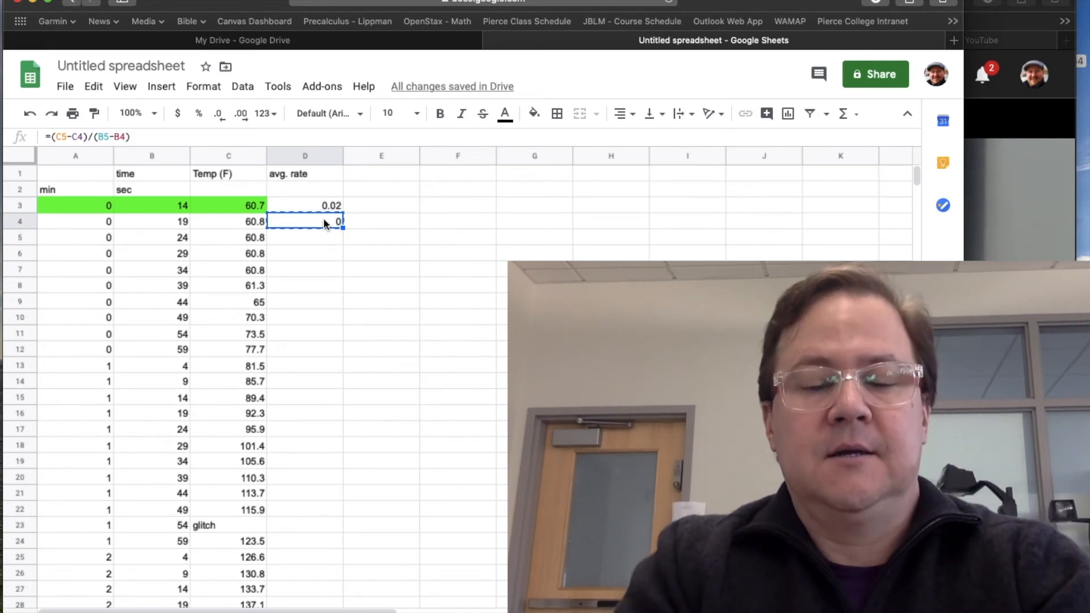
pyautogui.moveTo(324, 223); pyautogui.dragTo(324, 511)
pyautogui.press('super+v')
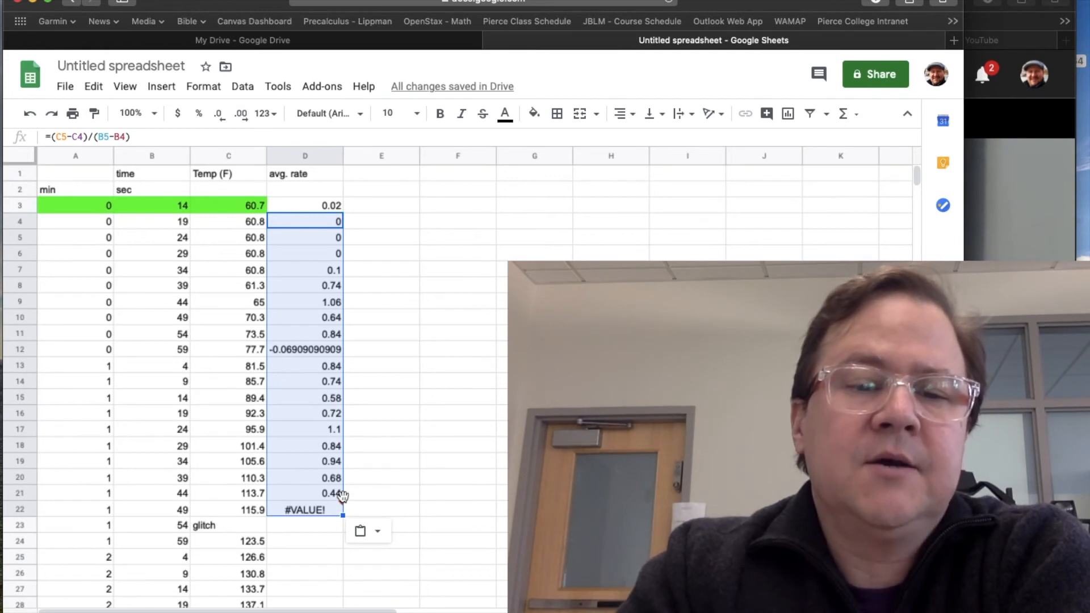
# Step: Check the formula in D22 that references the glitch reading, and delete it from the cell
pyautogui.scroll(-4, 414, 509)
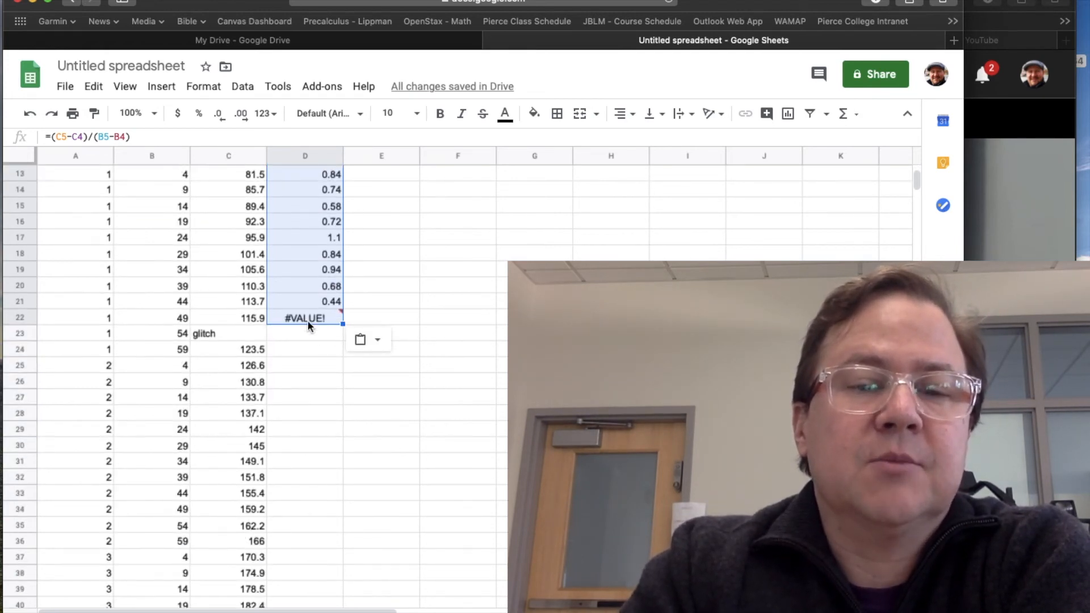
pyautogui.moveTo(308, 321)
pyautogui.hotkey('ctrl', 'v')
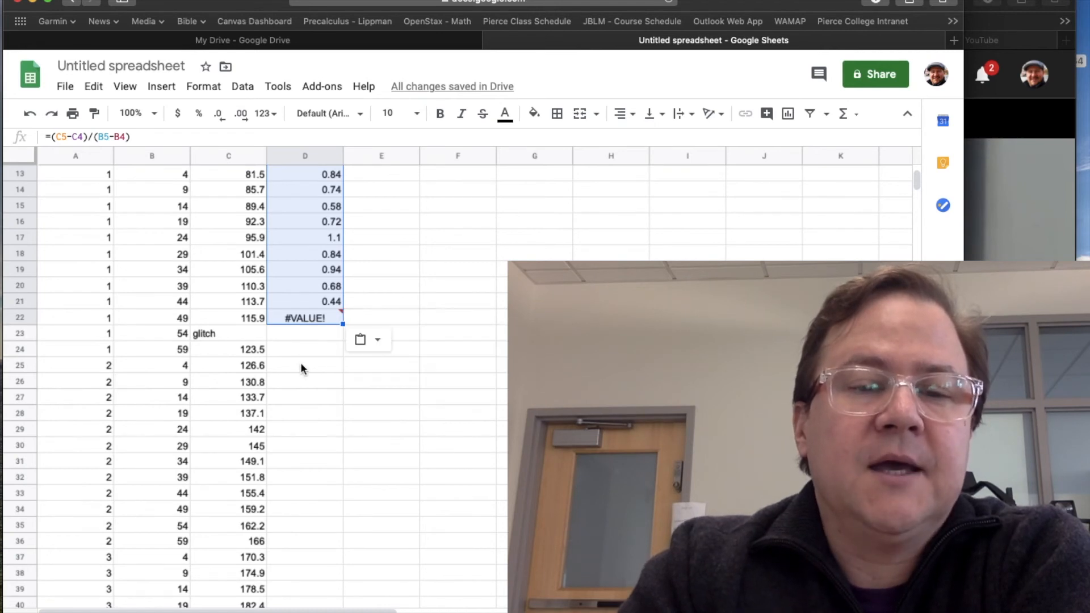
pyautogui.scroll(2, 301, 363)
pyautogui.click(384, 378)
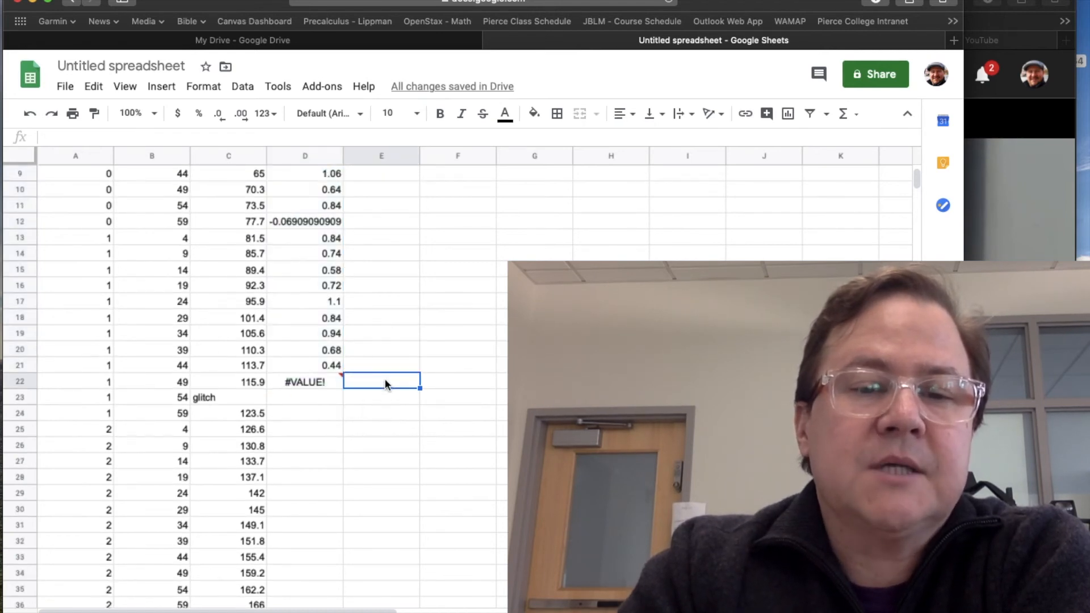
pyautogui.click(288, 379)
pyautogui.doubleClick(288, 380)
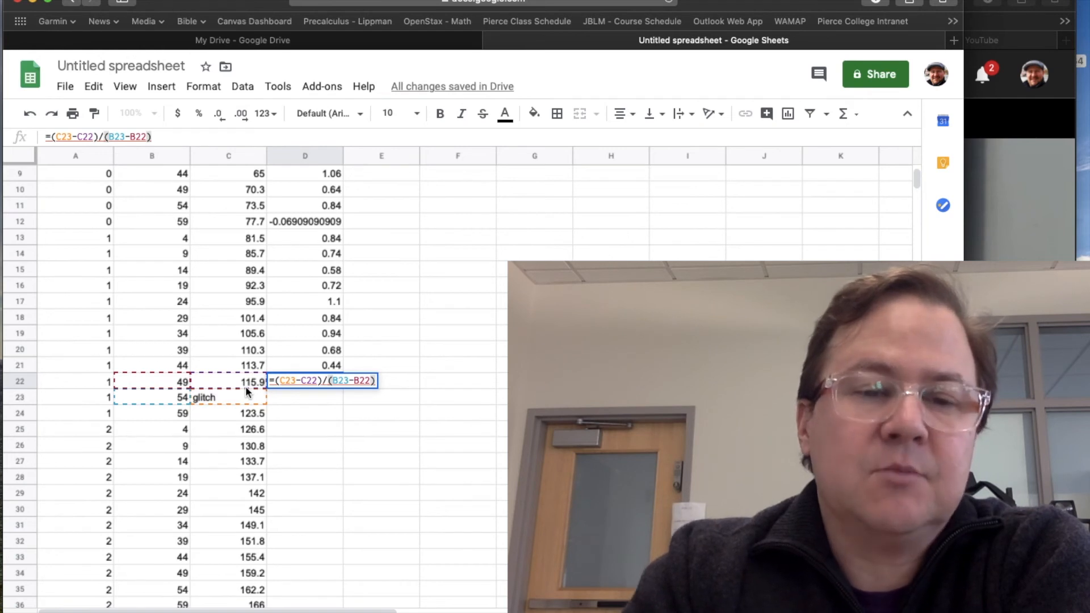
pyautogui.press('Escape')
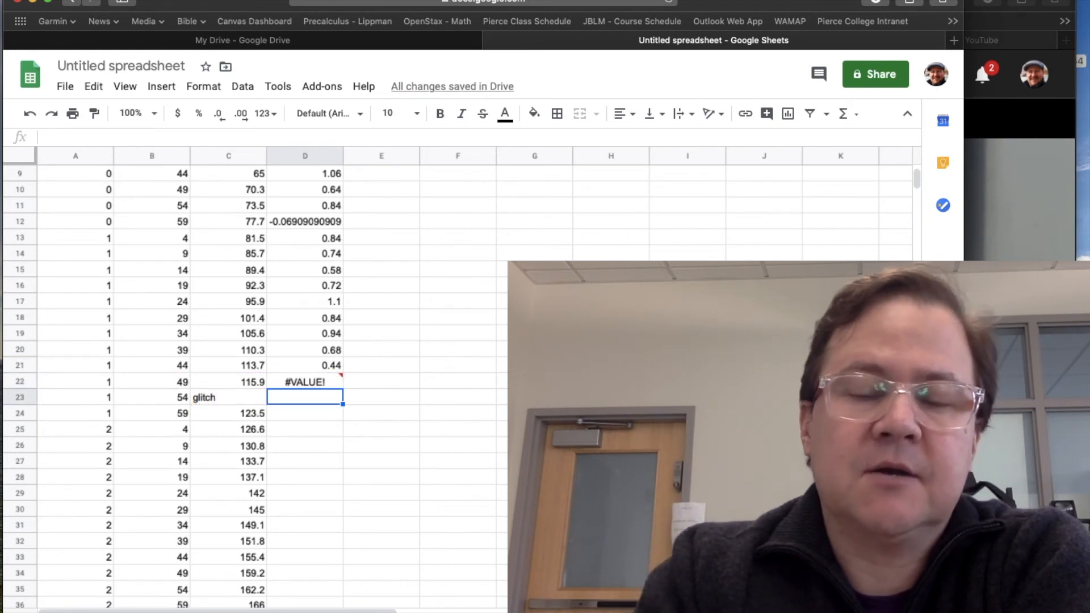
pyautogui.press('Delete')
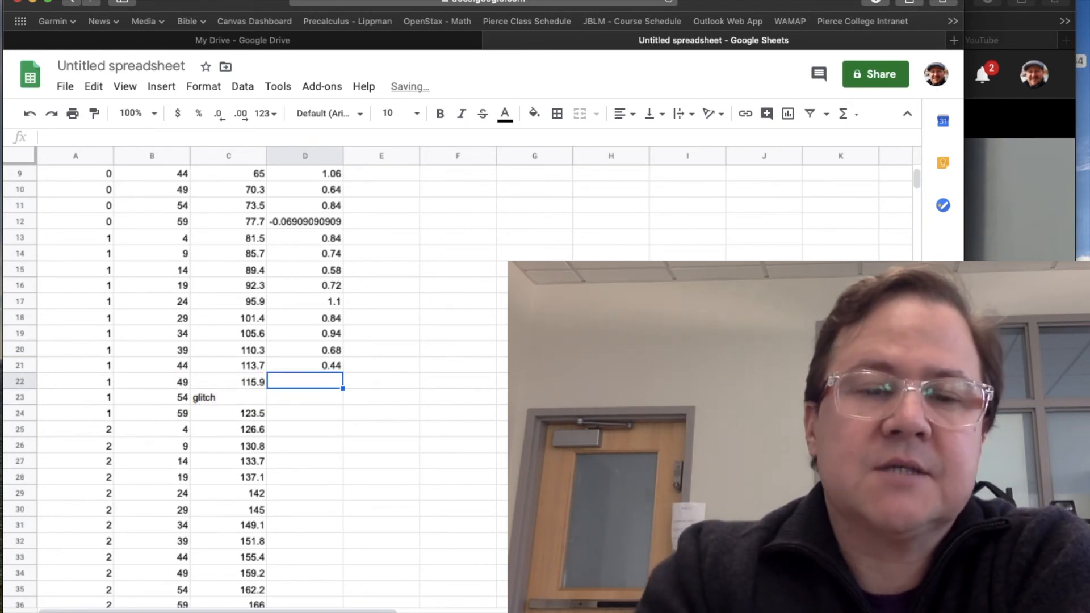
# Step: Copy the rate formula from D21 into D24, skipping the rows affected by the glitch reading
pyautogui.scroll(3, 433, 379)
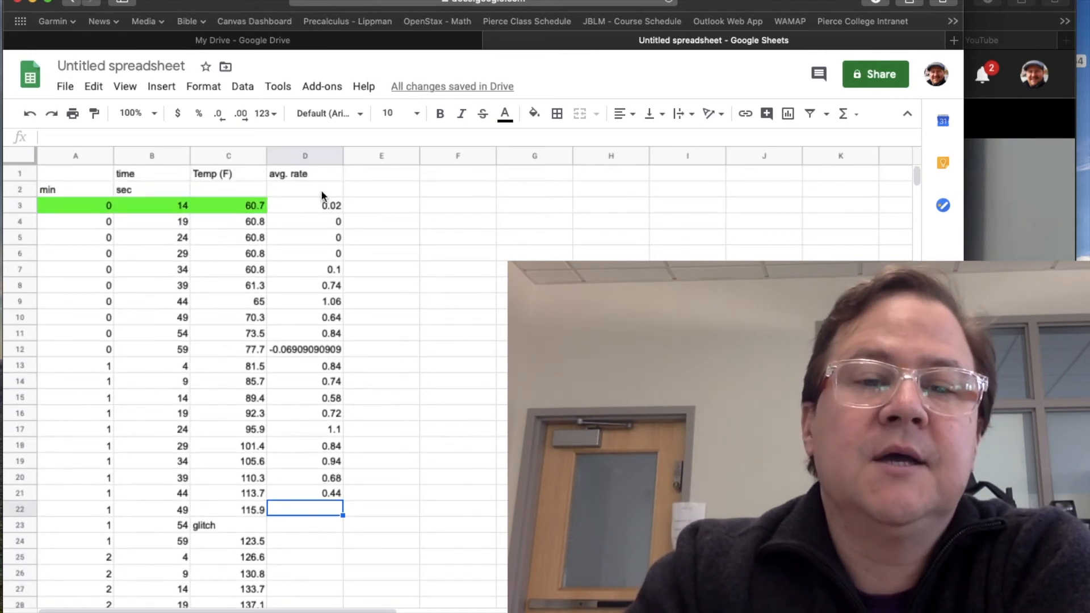
pyautogui.scroll(5, 322, 189)
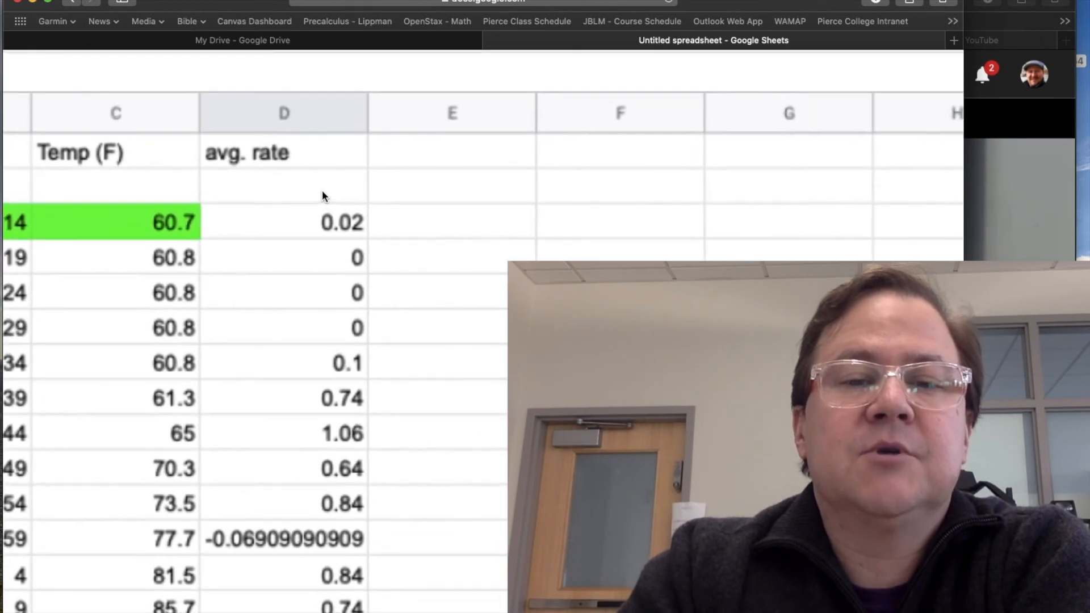
pyautogui.scroll(-2, 371, 306)
pyautogui.scroll(2, 371, 306)
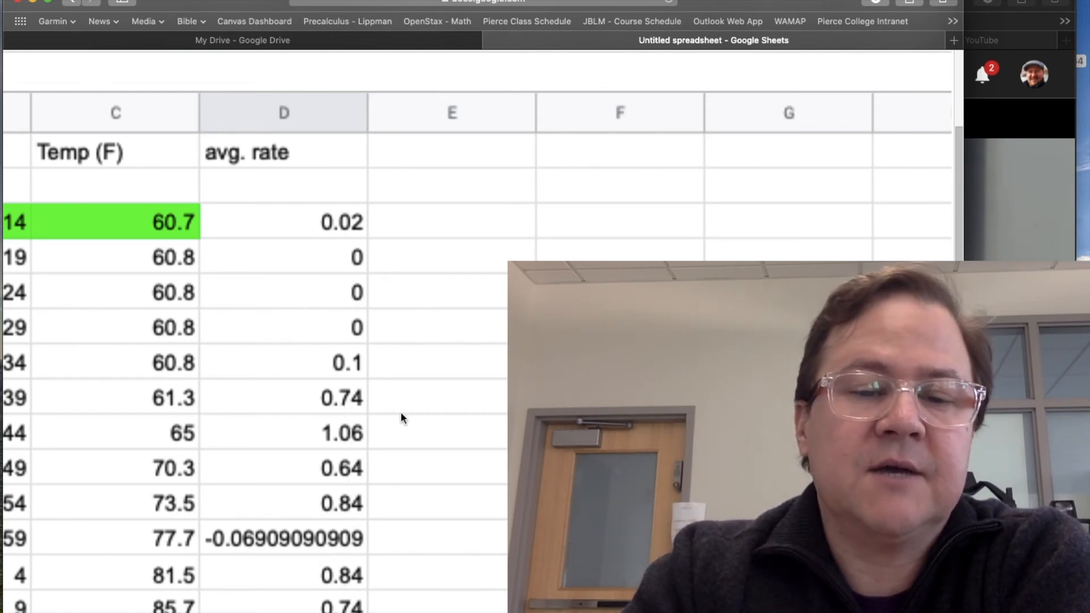
pyautogui.scroll(-5, 401, 418)
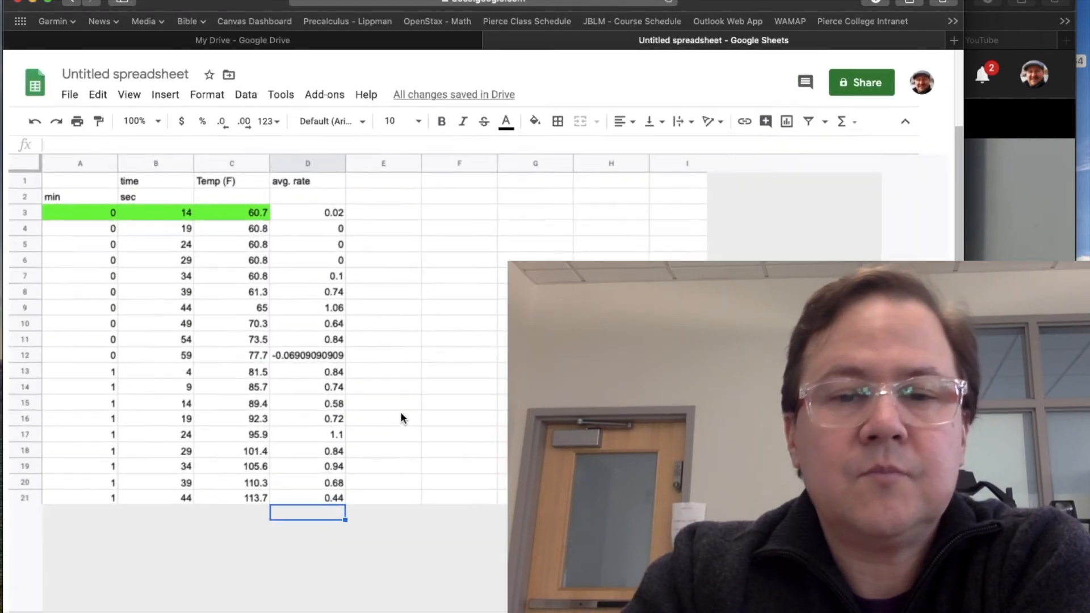
pyautogui.scroll(-3, 326, 418)
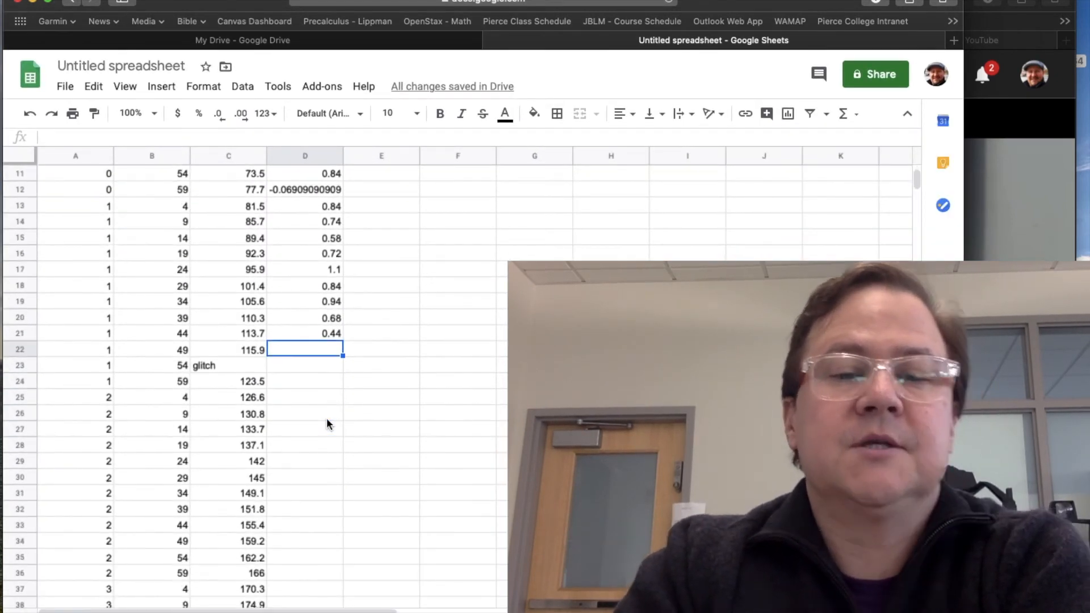
pyautogui.click(311, 335)
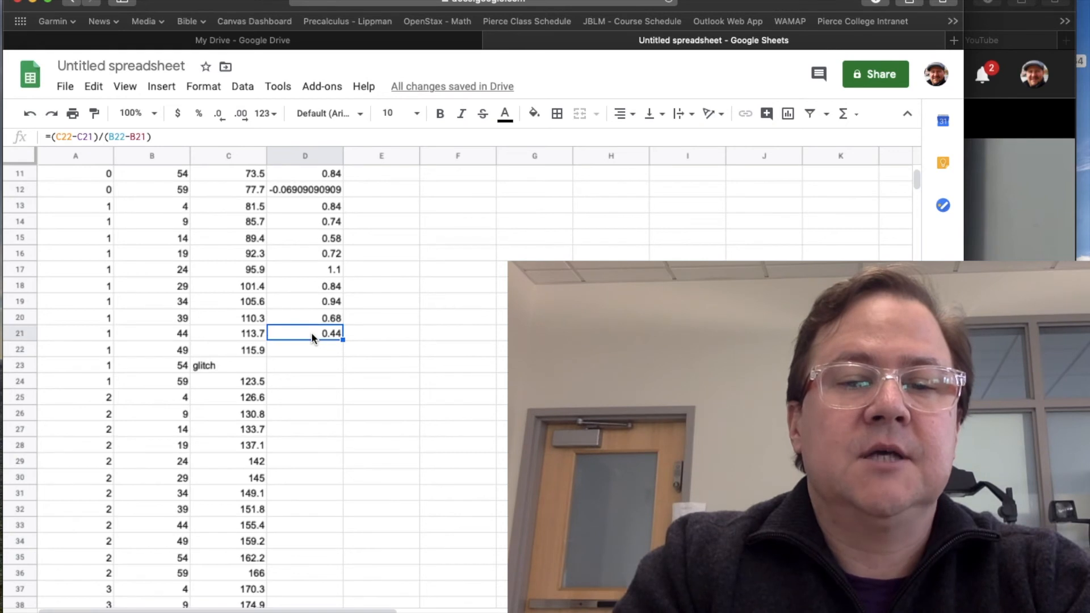
pyautogui.press('super+c')
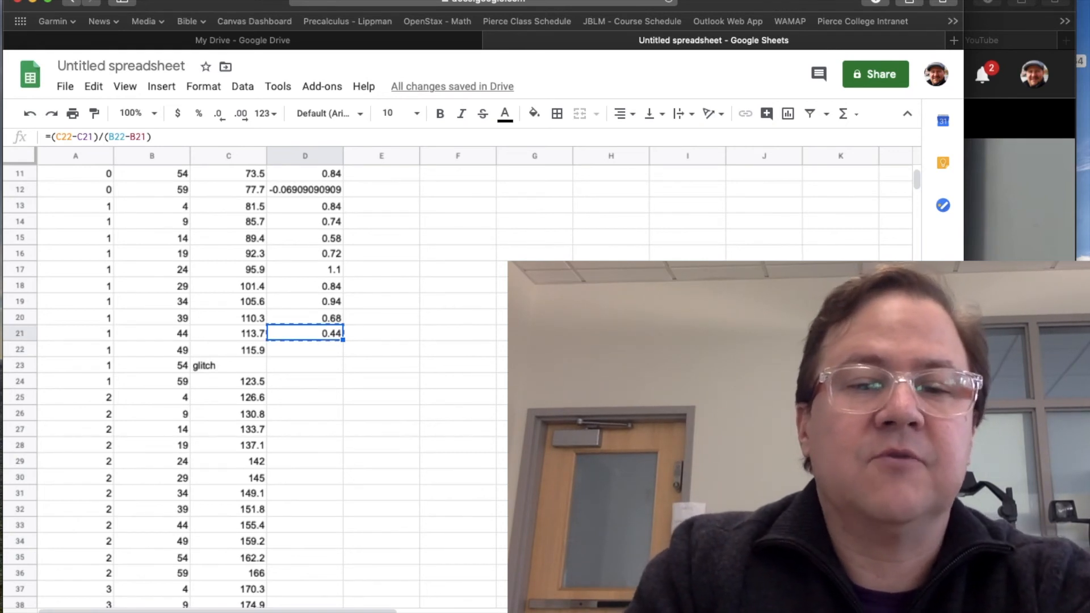
pyautogui.press('Down')
pyautogui.press('Down')
pyautogui.press('Down')
pyautogui.press('super+v')
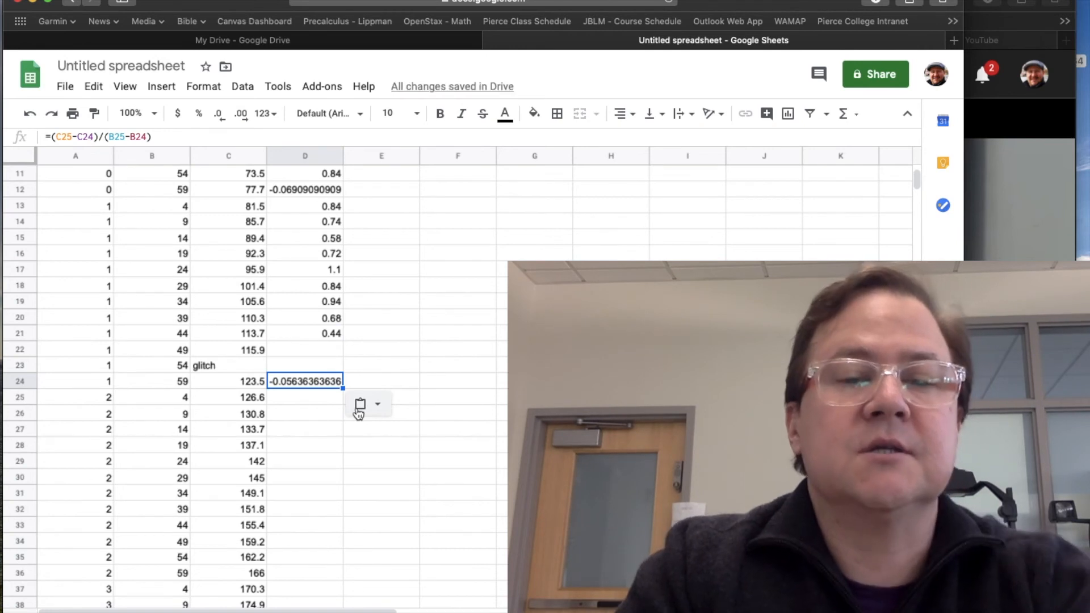
# Step: Fill the rate formula from D24 down through D40 and undo the fill
pyautogui.scroll(-2, 357, 414)
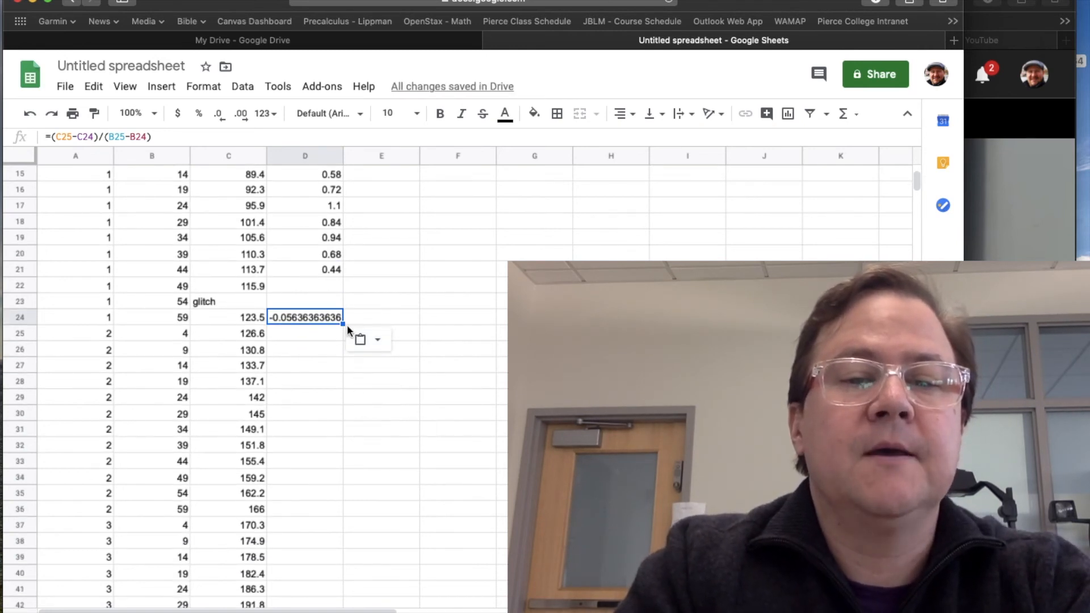
pyautogui.moveTo(343, 364); pyautogui.dragTo(342, 573)
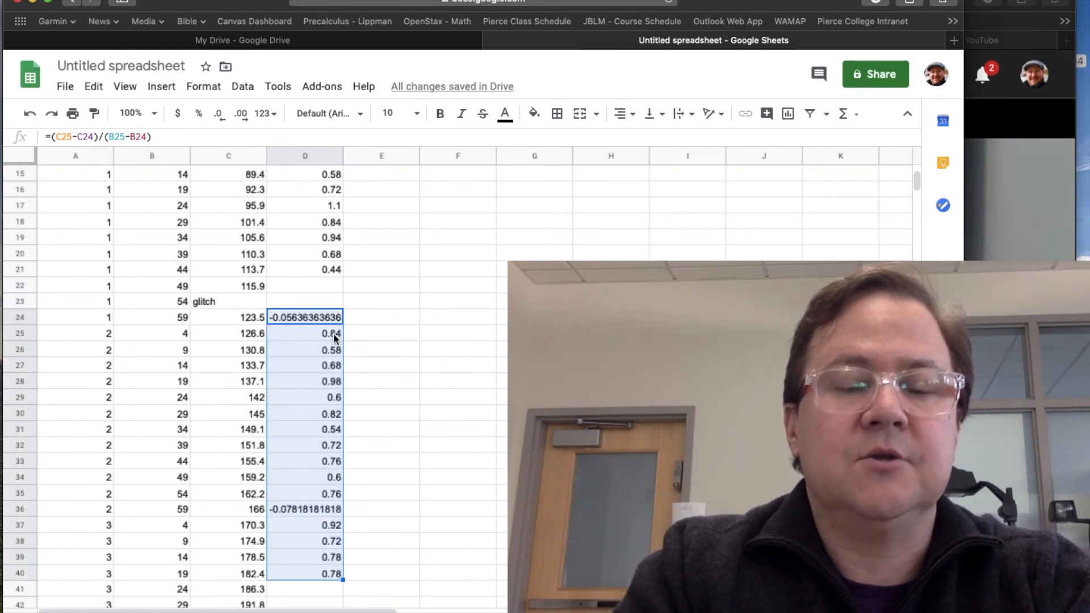
pyautogui.press('super+z')
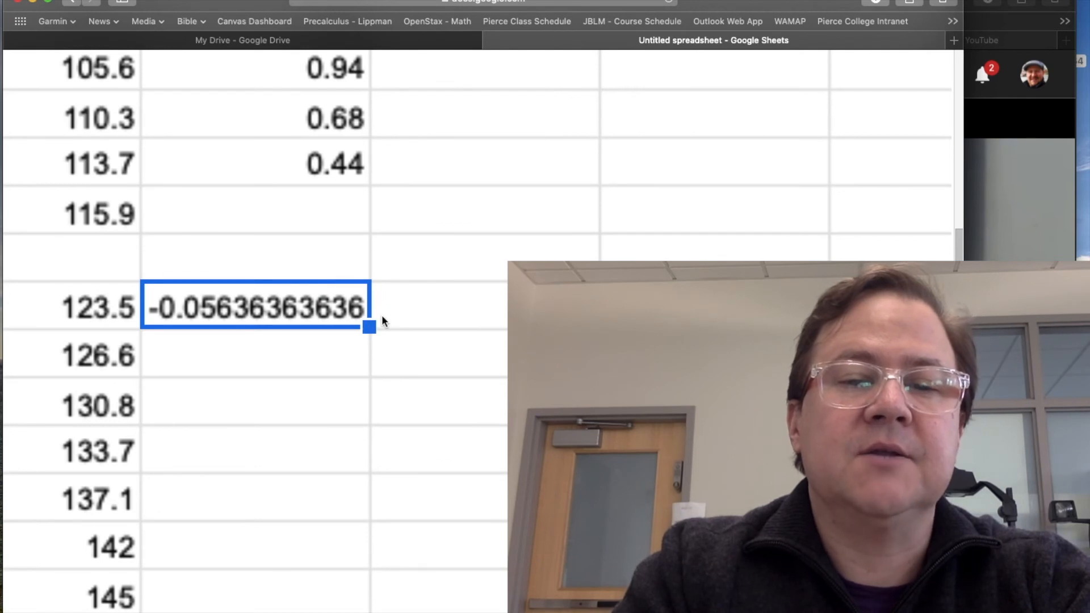
# Step: Fill the rate formula from D24 down through D28, and extend it on to D49
pyautogui.moveTo(369, 328); pyautogui.dragTo(368, 511)
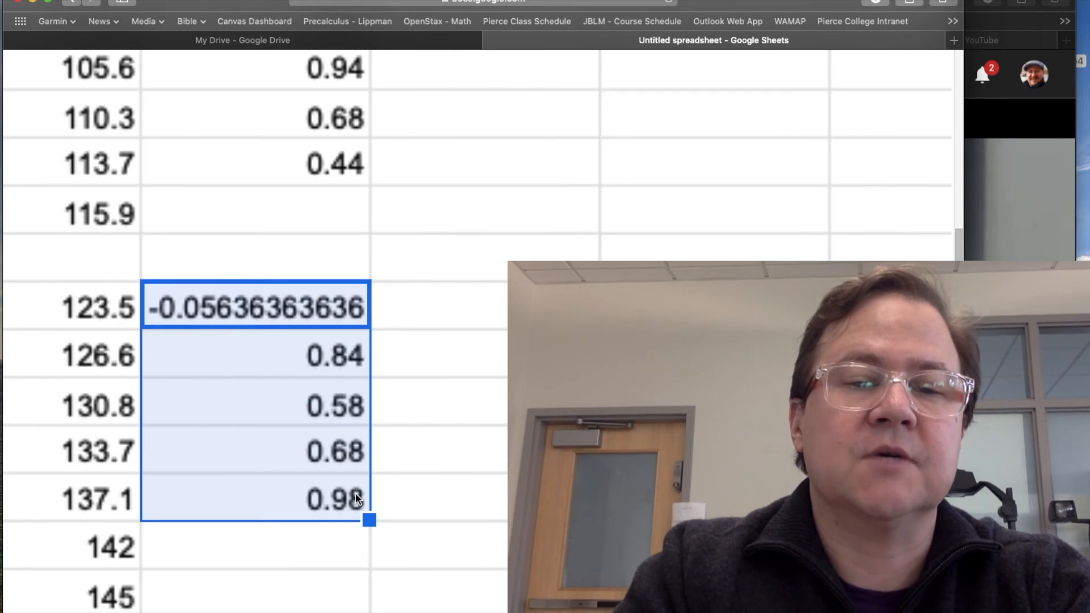
pyautogui.scroll(-4, 356, 492)
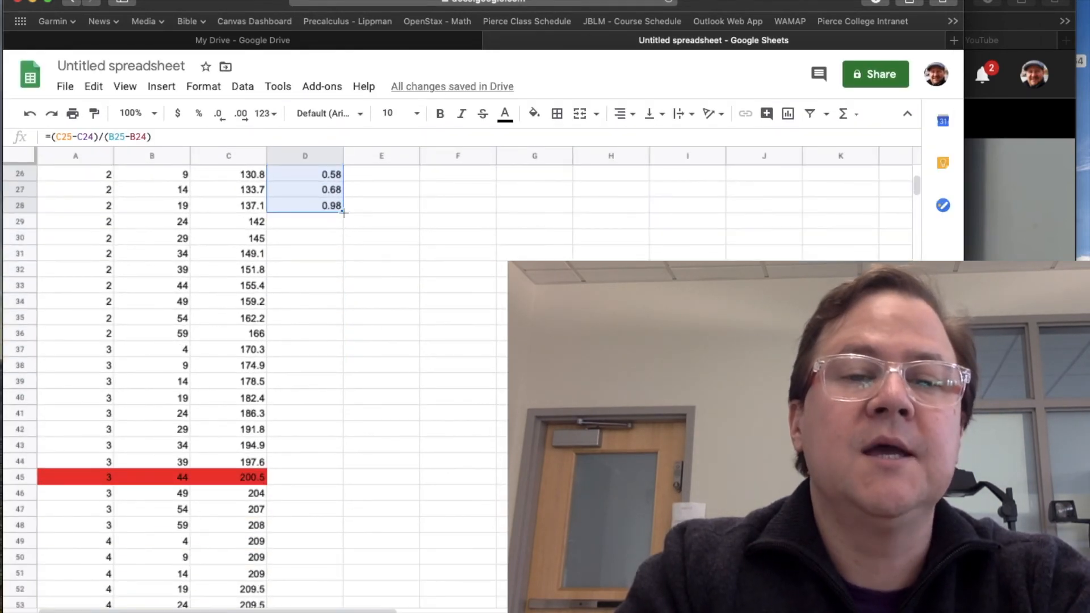
pyautogui.moveTo(343, 213); pyautogui.dragTo(342, 542)
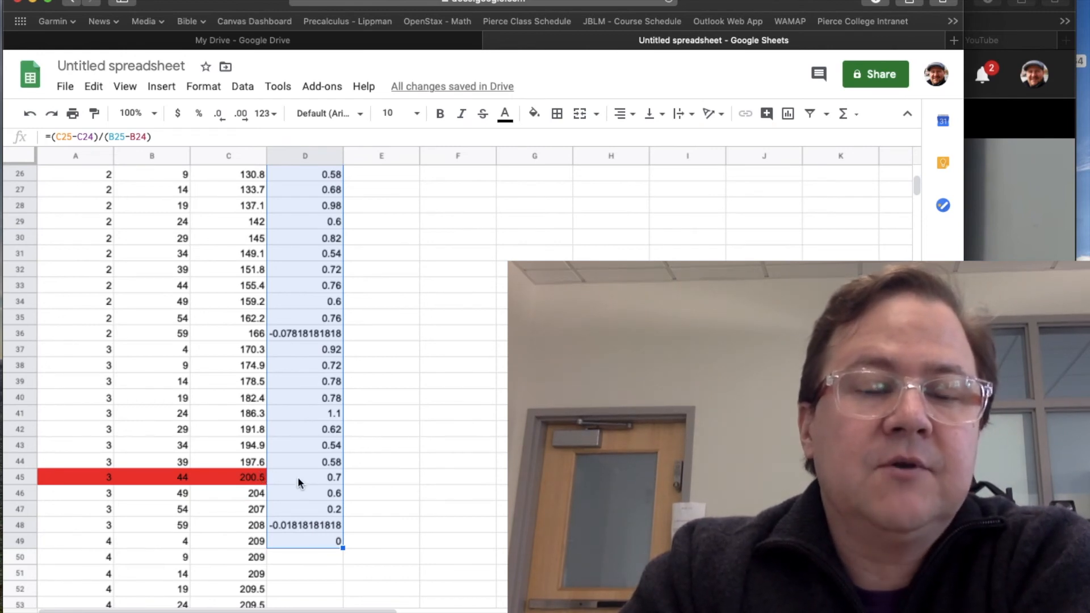
# Step: Examine the cells referenced by the rate formula in D48, and return to the first rate formula in D3
pyautogui.scroll(-2, 298, 478)
pyautogui.scroll(-2, 298, 478)
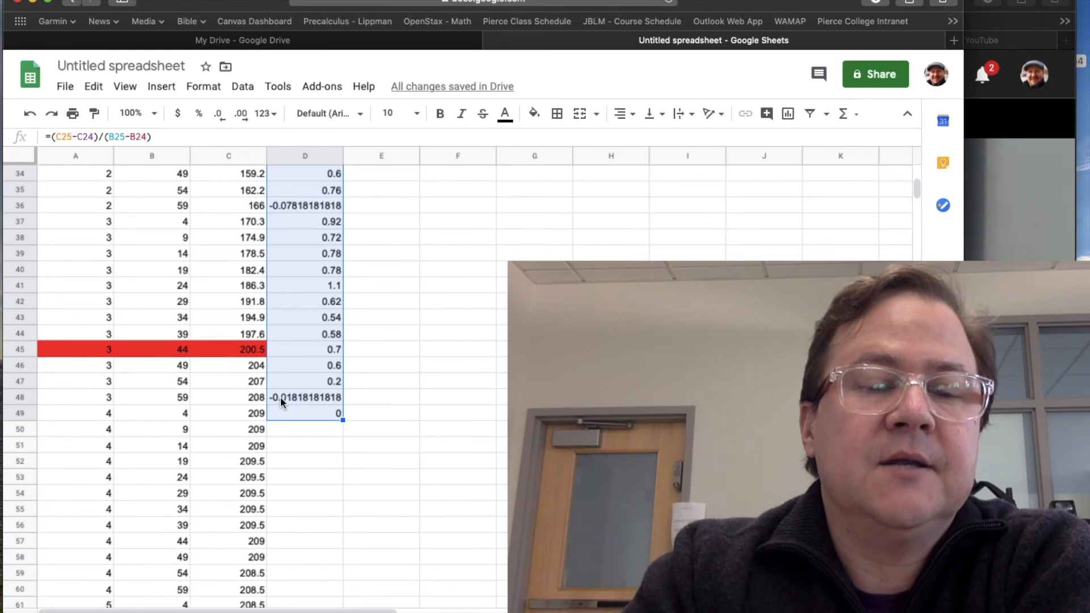
pyautogui.click(307, 396)
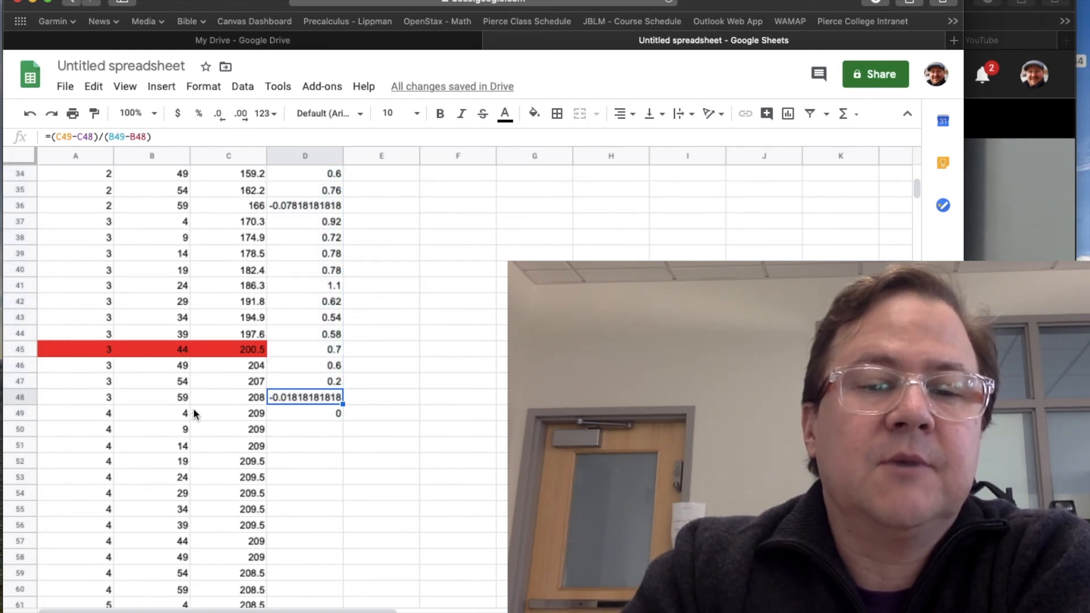
pyautogui.scroll(5, 165, 409)
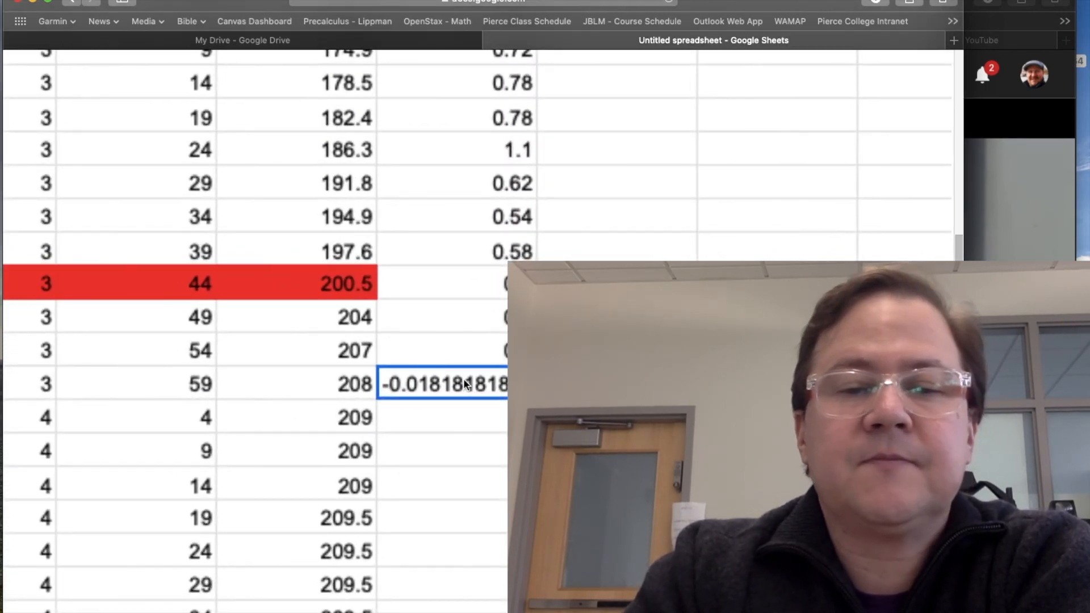
pyautogui.doubleClick(465, 383)
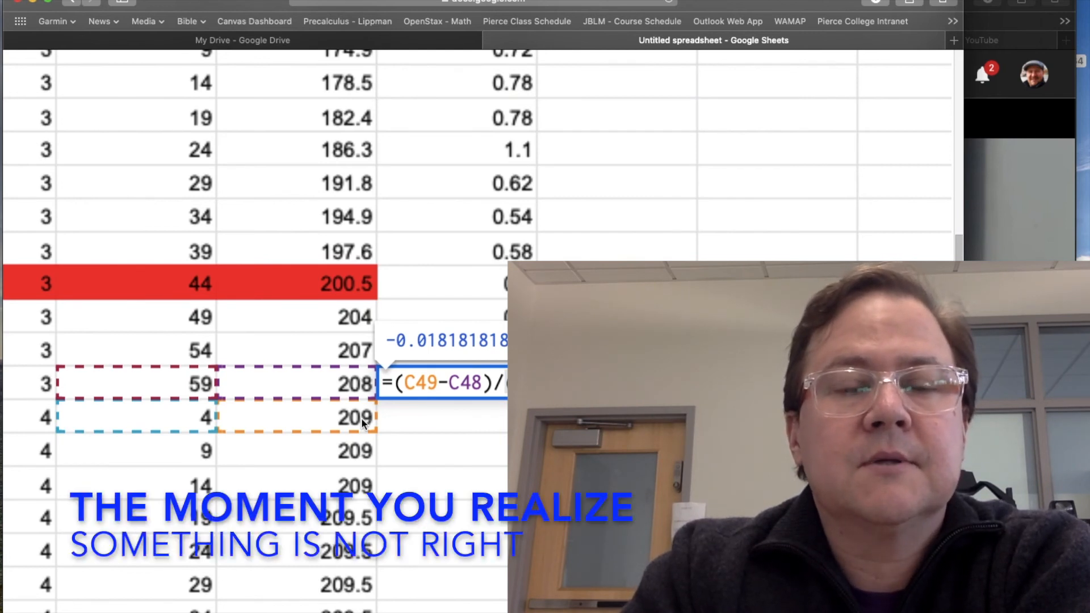
pyautogui.scroll(-5, 468, 452)
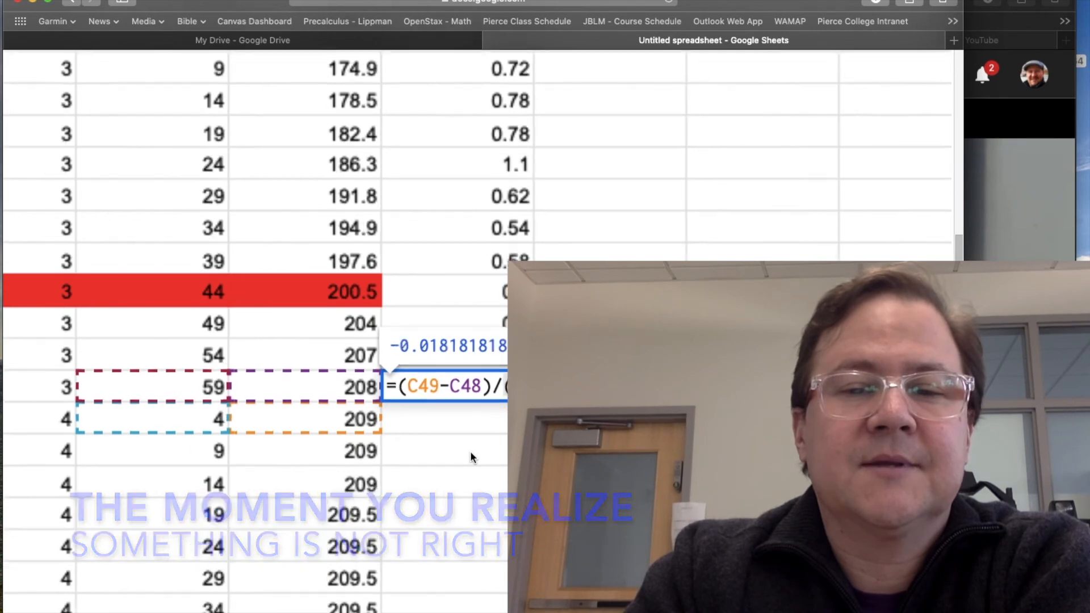
pyautogui.scroll(10, 390, 243)
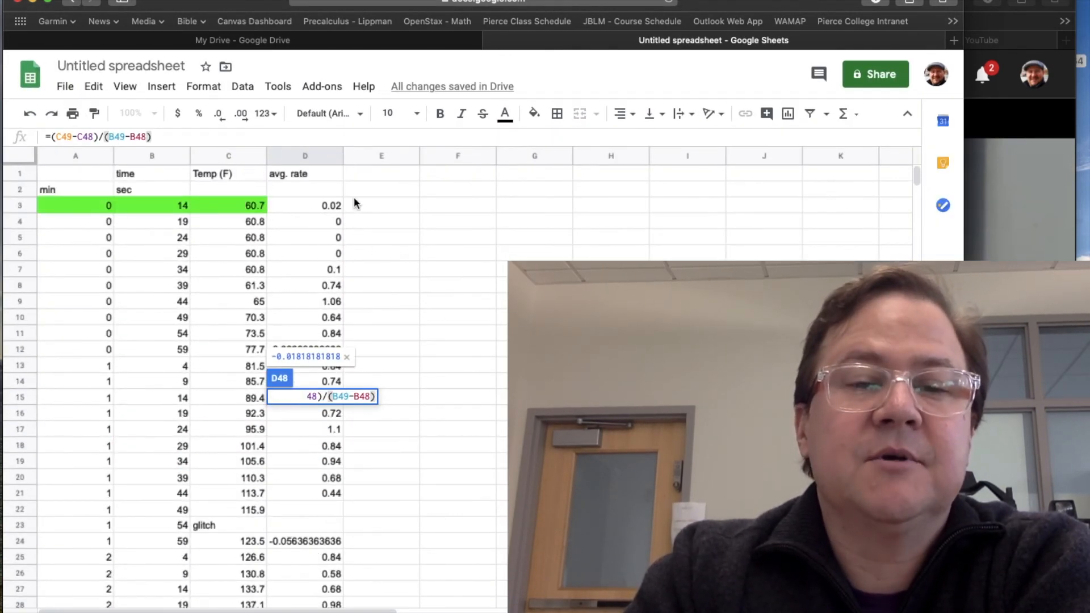
pyautogui.click(314, 206)
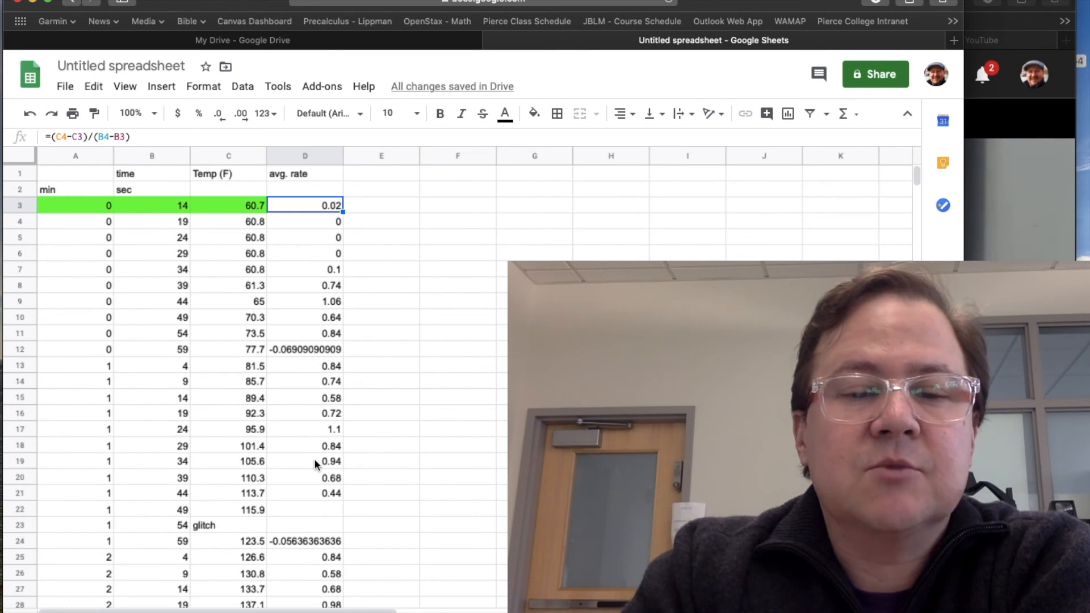
# Step: Replace the seconds difference in the D3 rate formula with a divisor of 5, making it =(C4-C3)/5
pyautogui.scroll(-6, 315, 460)
pyautogui.scroll(6, 315, 459)
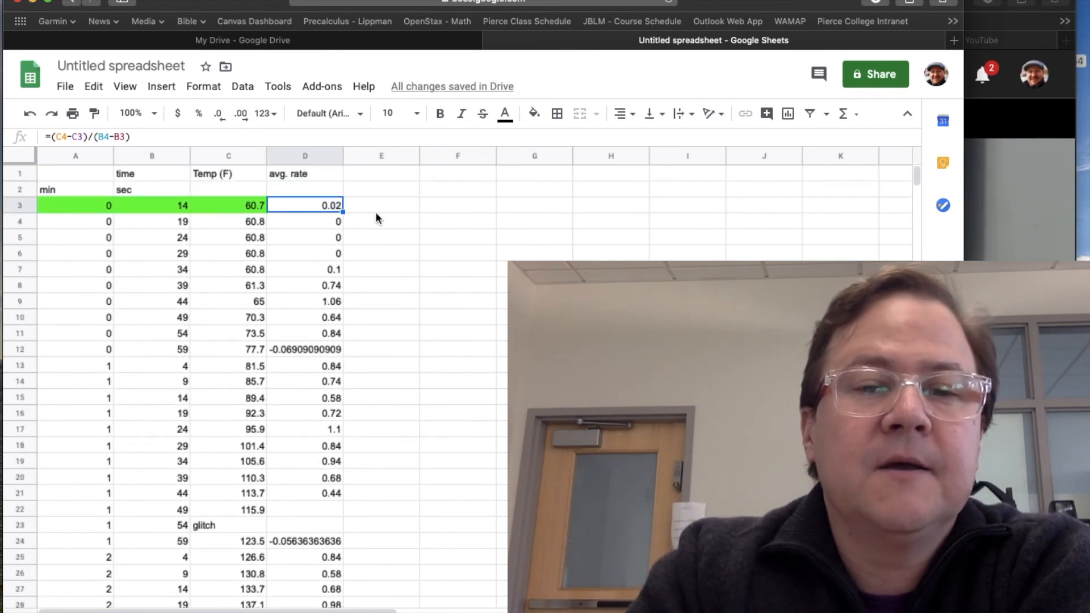
pyautogui.doubleClick(328, 205)
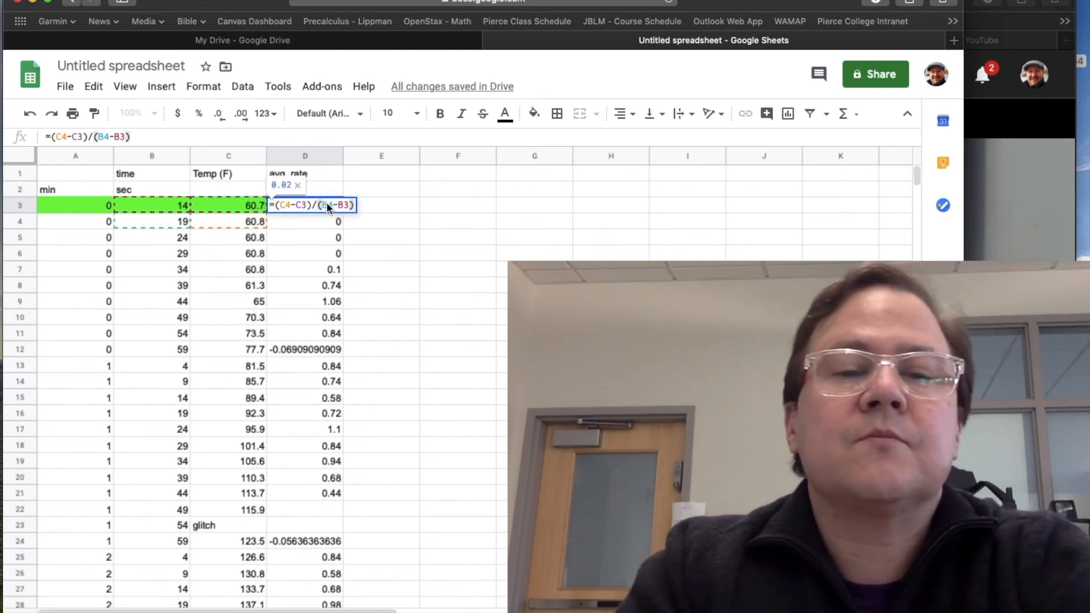
pyautogui.click(152, 135)
pyautogui.press('BackSpace')
pyautogui.press('BackSpace')
pyautogui.press('BackSpace')
pyautogui.press('BackSpace')
pyautogui.press('BackSpace')
pyautogui.press('BackSpace')
pyautogui.press('BackSpace')
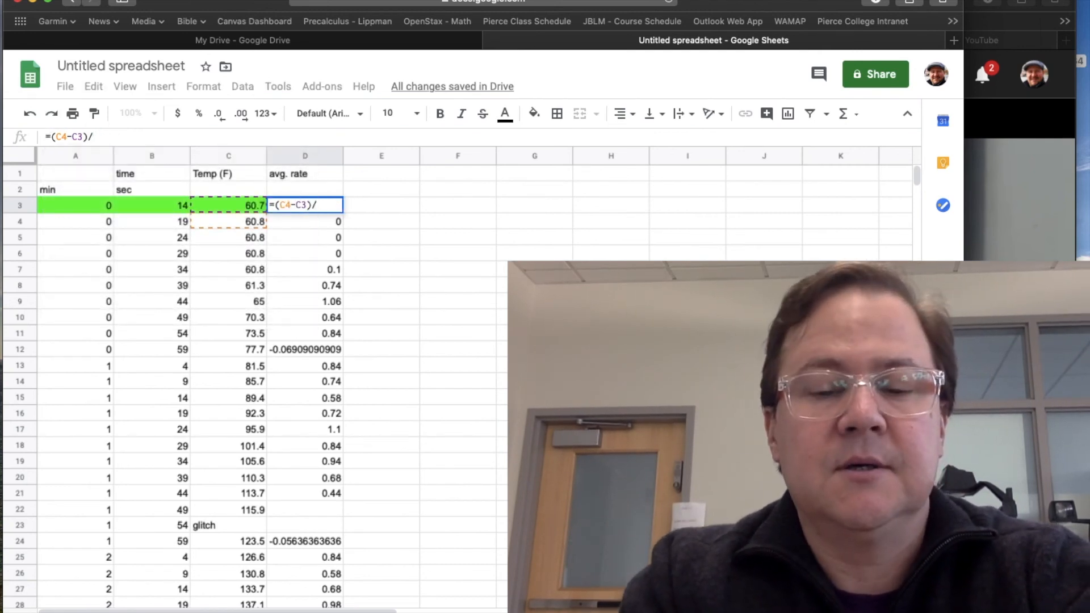
pyautogui.write('5')
pyautogui.press('Return')
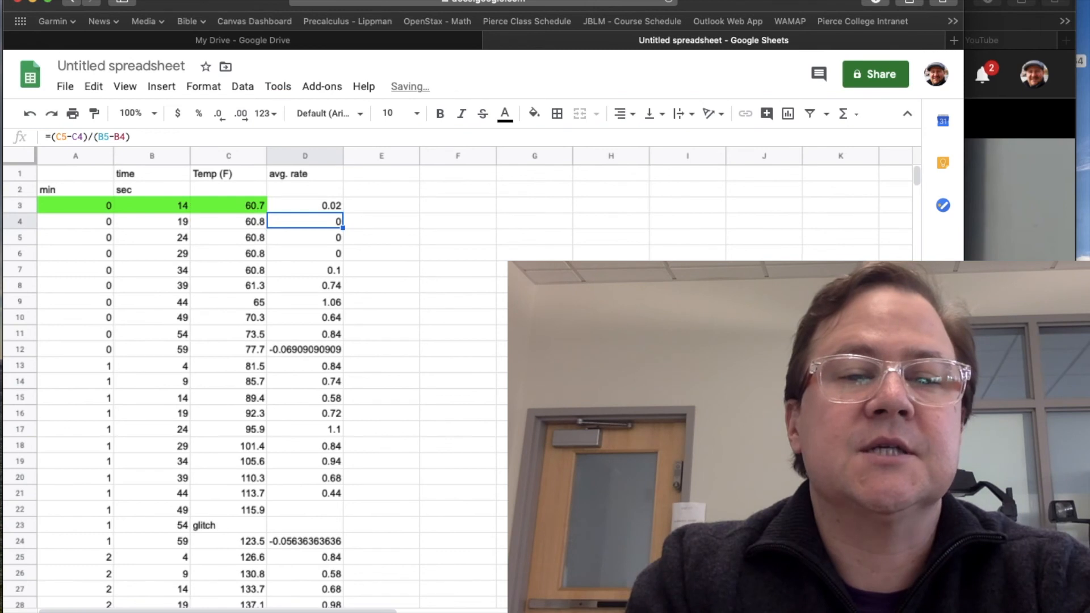
# Step: Copy the revised rate formula from D3 over the range D3 to D21
pyautogui.hotkey('ctrl', 'c')
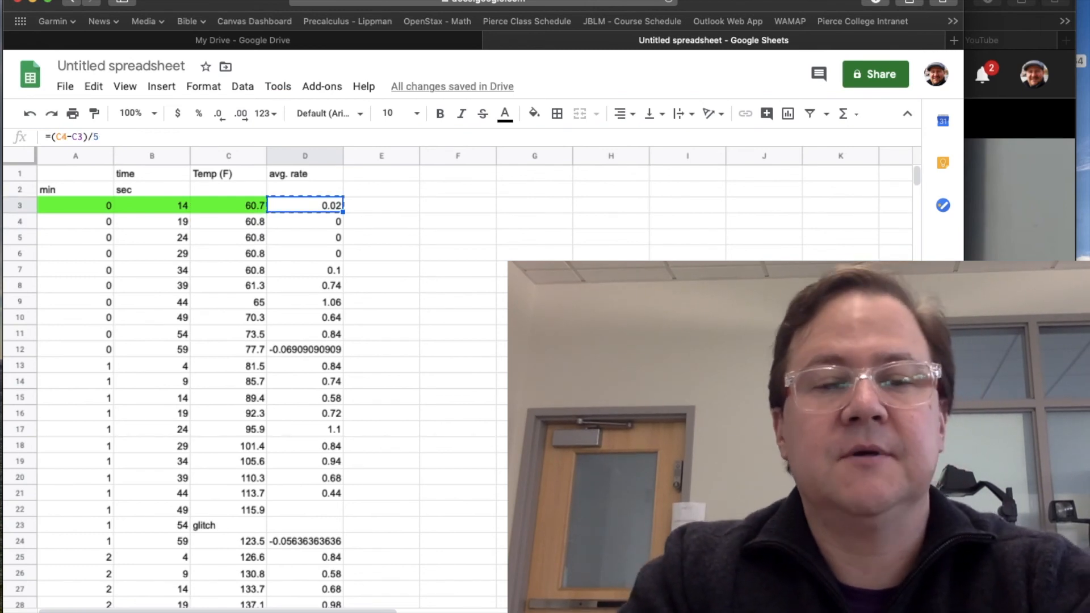
pyautogui.keyDown('shift'); pyautogui.click(304, 492); pyautogui.keyUp('shift')
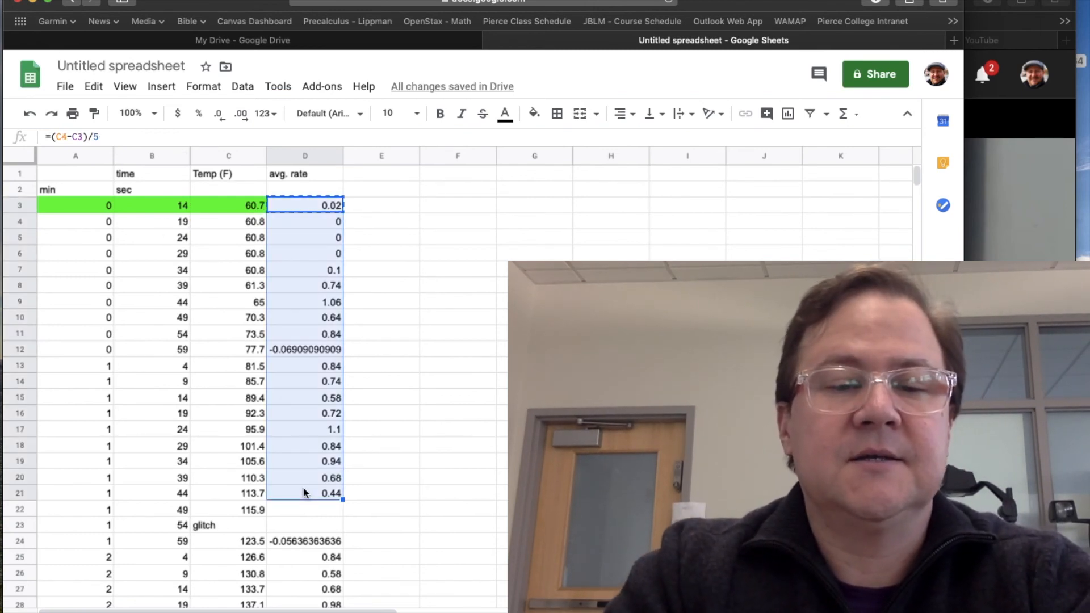
pyautogui.hotkey('ctrl', 'v')
# Step: Paste the copied divide-by-5 rate formula over D24 to D49, below the glitch row
pyautogui.scroll(-4, 327, 492)
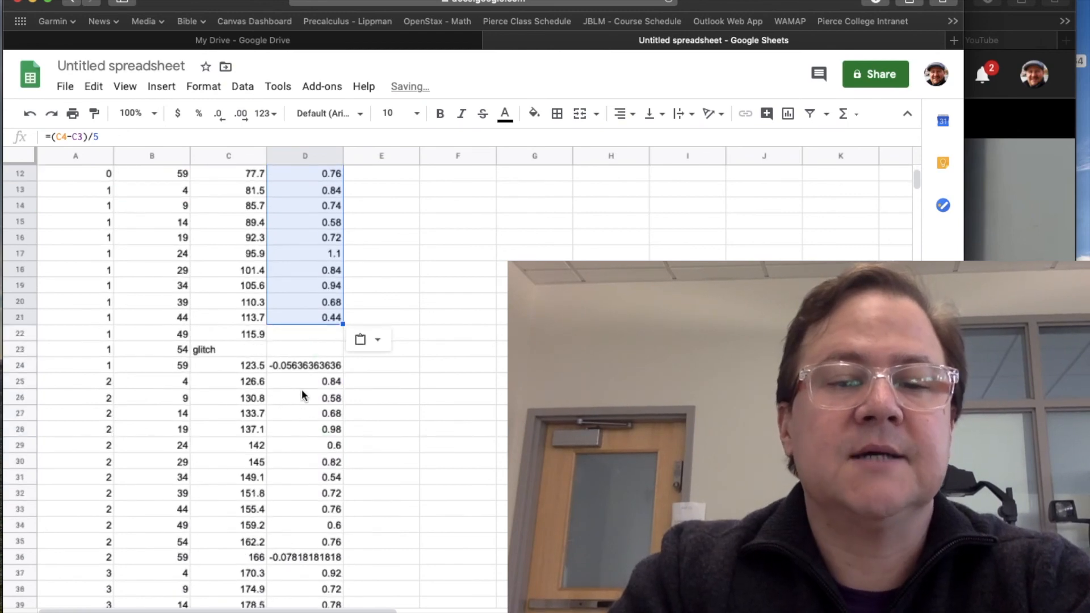
pyautogui.click(302, 362)
pyautogui.scroll(-10, 306, 329)
pyautogui.keyDown('shift'); pyautogui.click(308, 286); pyautogui.keyUp('shift')
pyautogui.hotkey('ctrl', 'v')
pyautogui.scroll(13, 381, 293)
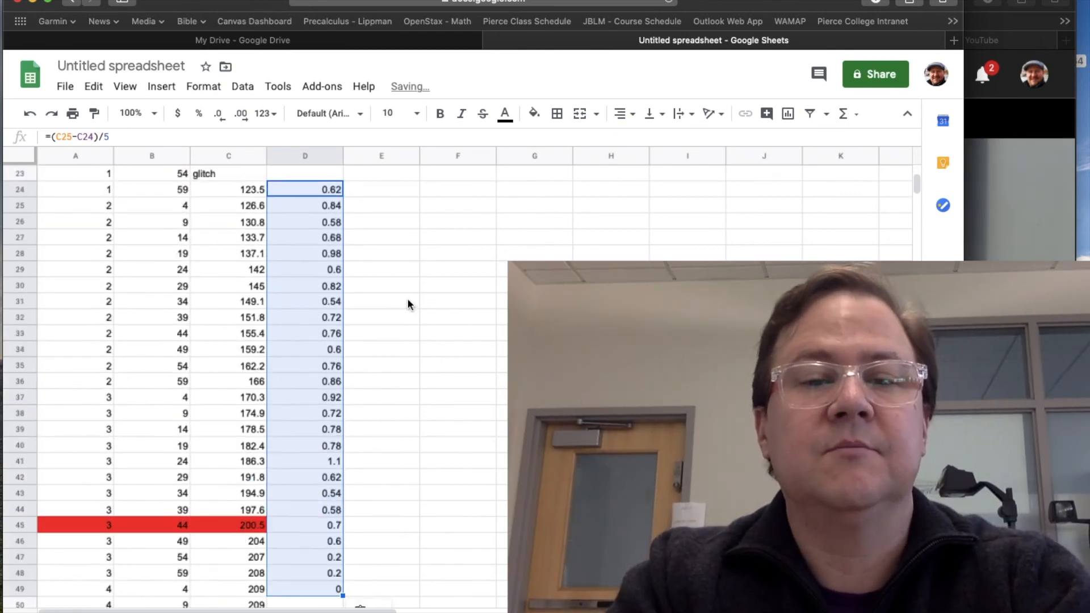
# Step: Extend the rate formula from D49 down to D63, and on to D87
pyautogui.scroll(-8, 407, 305)
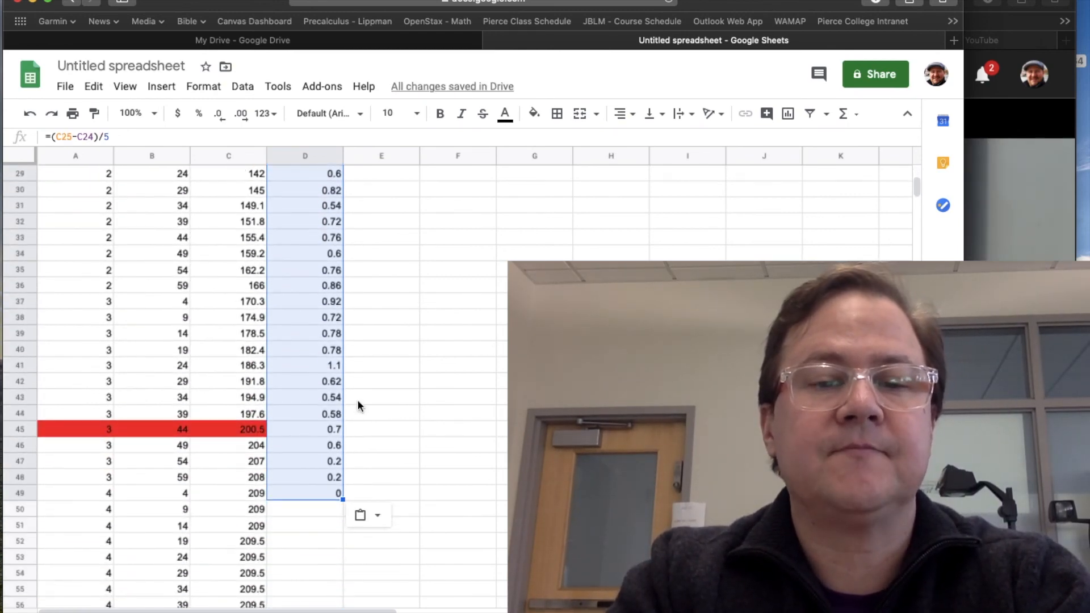
pyautogui.scroll(-3, 349, 462)
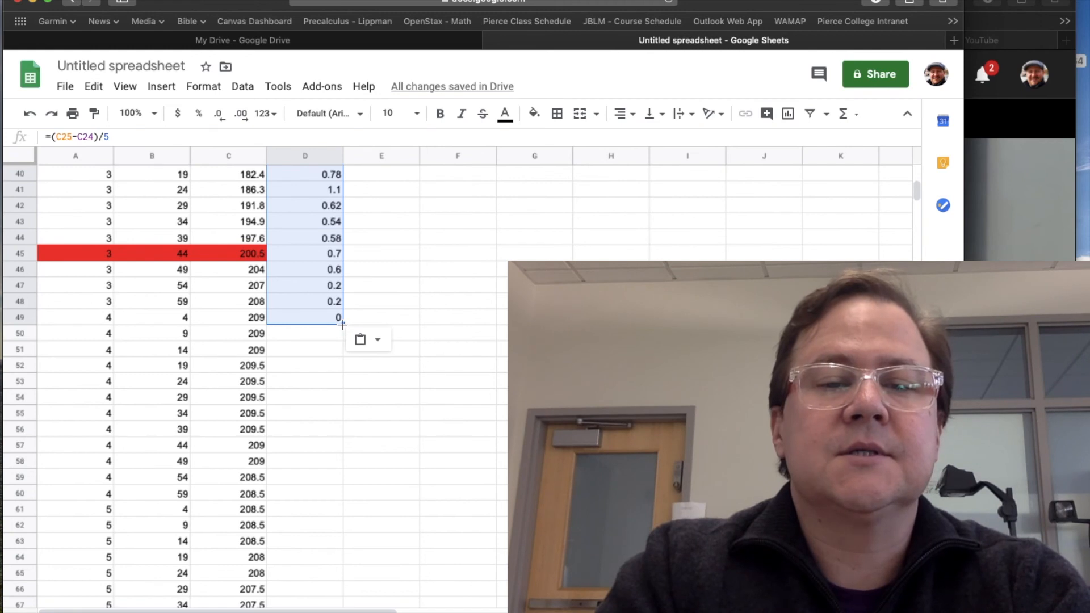
pyautogui.moveTo(343, 323); pyautogui.dragTo(349, 548)
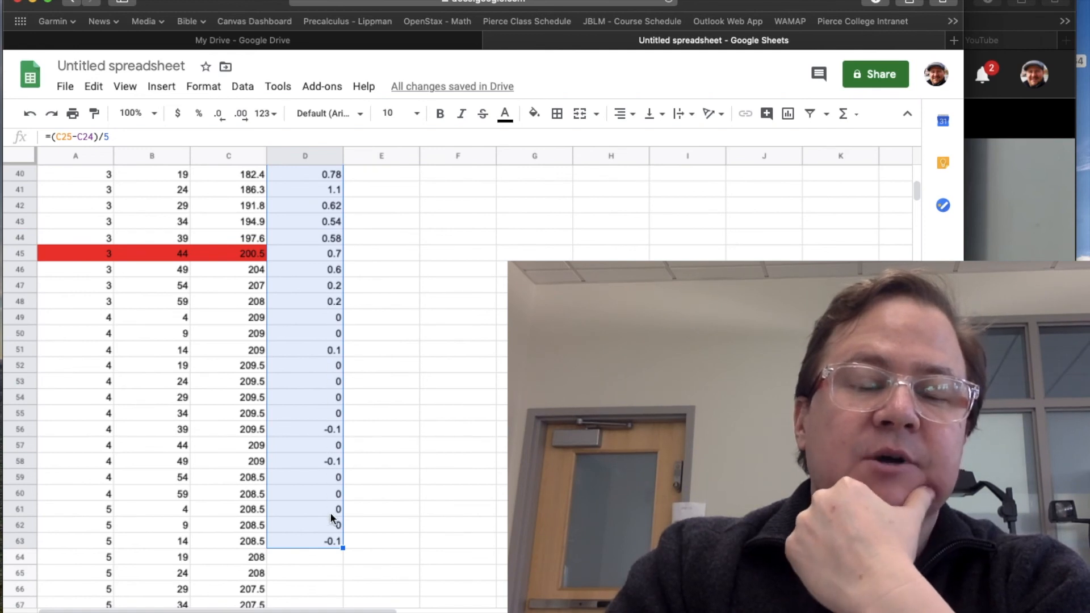
pyautogui.scroll(-6, 330, 500)
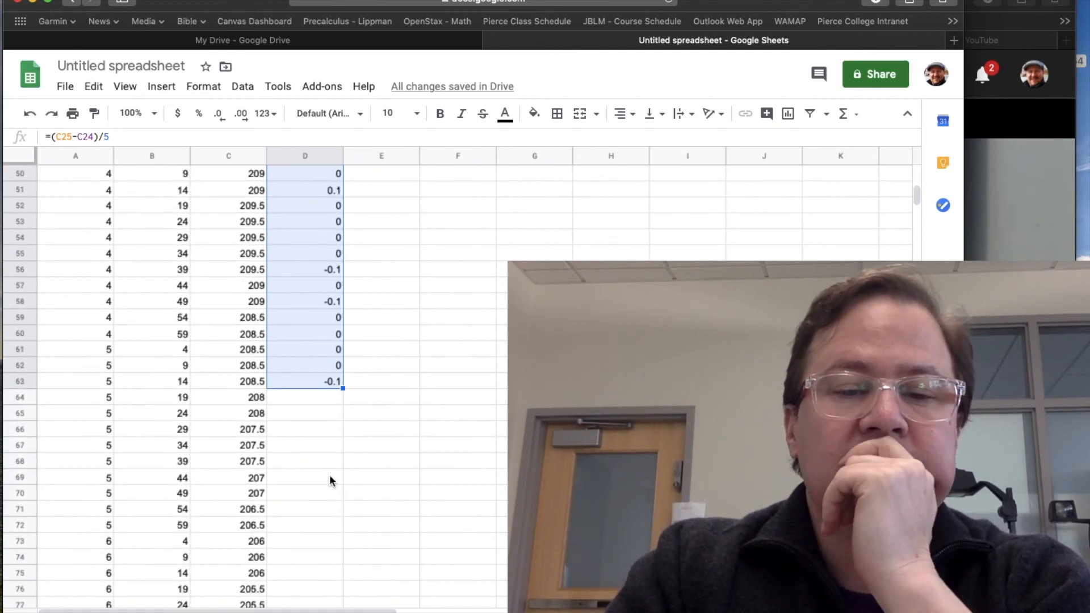
pyautogui.scroll(-2, 328, 456)
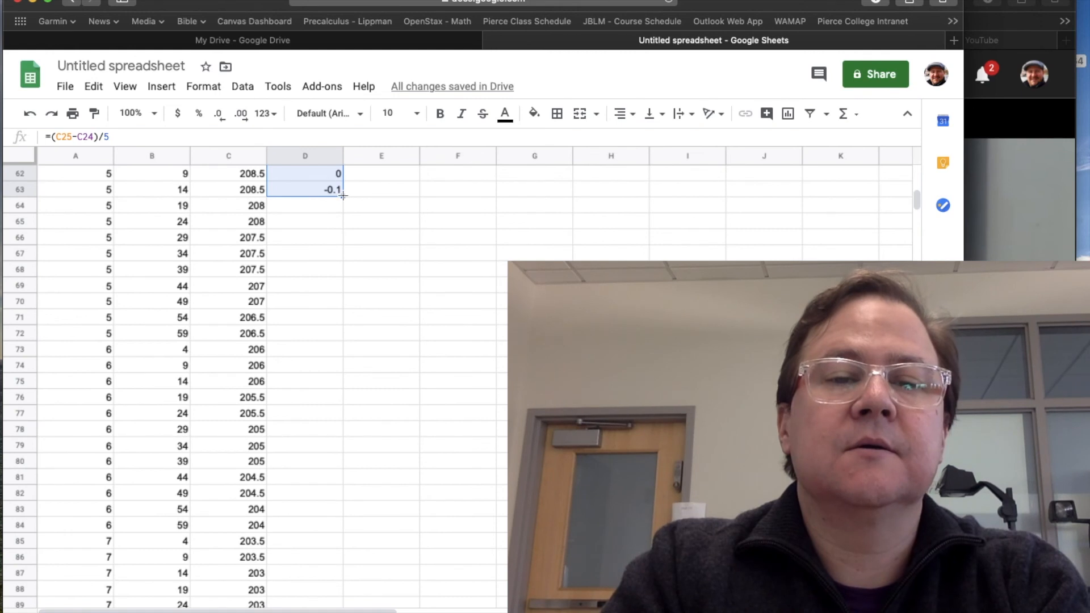
pyautogui.moveTo(343, 196); pyautogui.dragTo(339, 576)
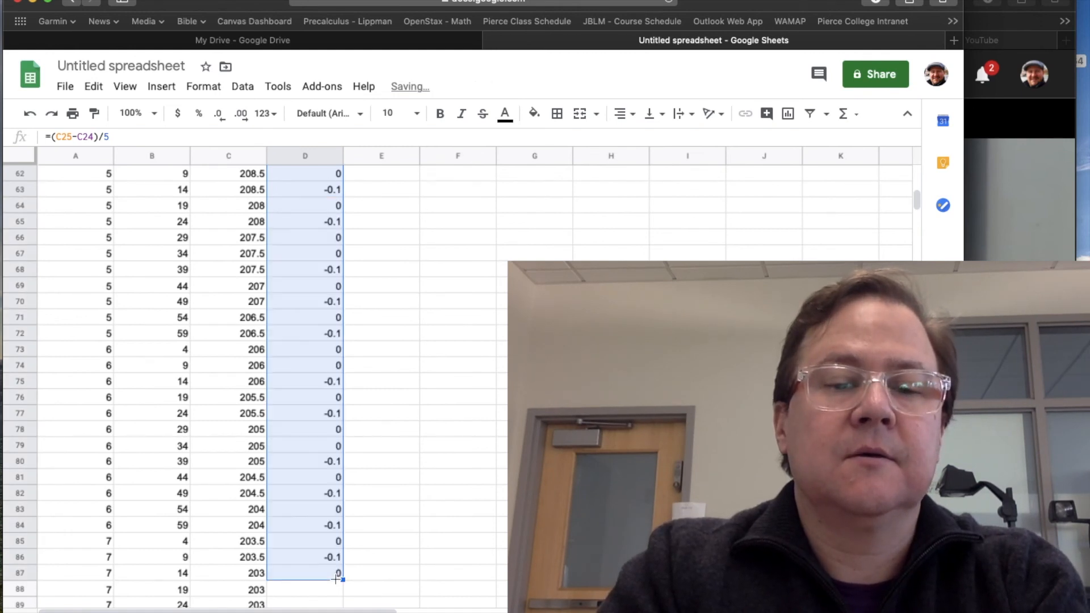
# Step: Extend the rate formula from D87 down to D102, and on to D120
pyautogui.scroll(-5, 376, 489)
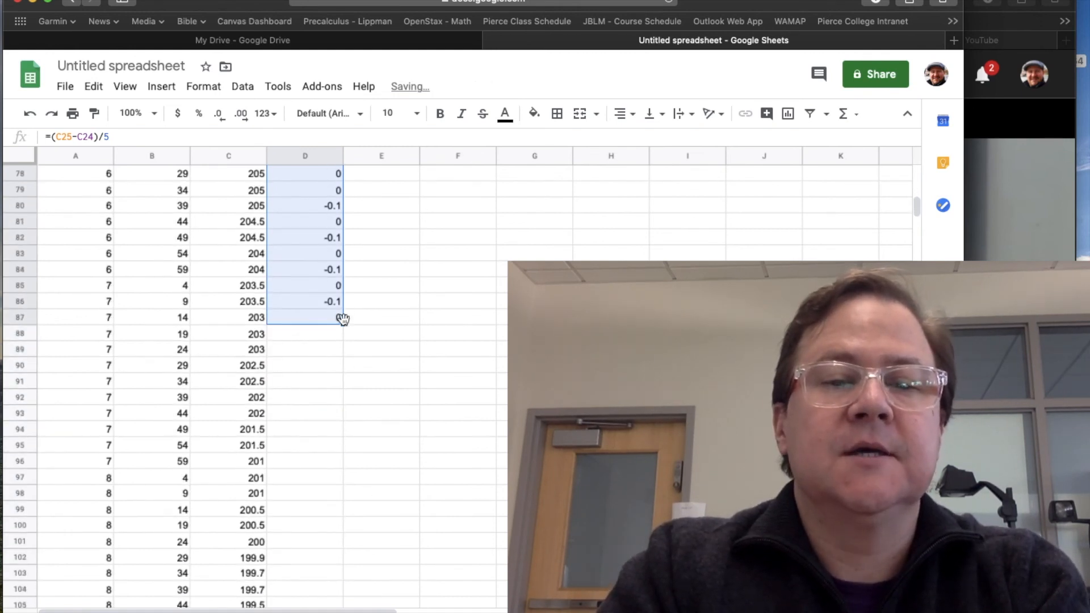
pyautogui.moveTo(343, 340); pyautogui.dragTo(343, 561)
pyautogui.scroll(-4, 390, 392)
pyautogui.scroll(-1, 391, 392)
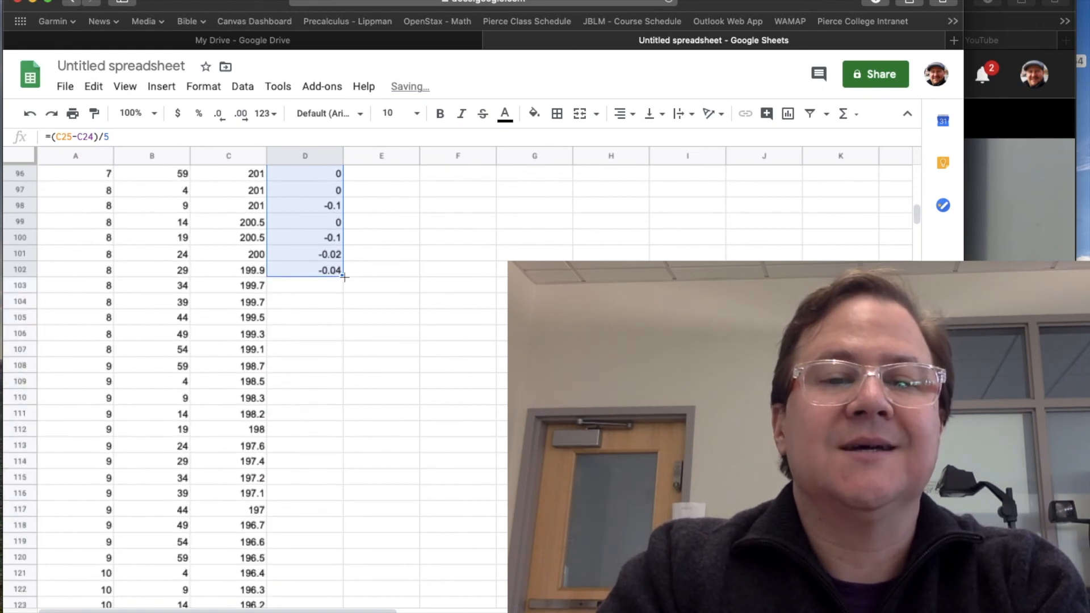
pyautogui.moveTo(344, 277); pyautogui.dragTo(342, 556)
# Step: Check the cells referenced by the rate formula in D120, and fill it down to D126
pyautogui.scroll(-5, 383, 414)
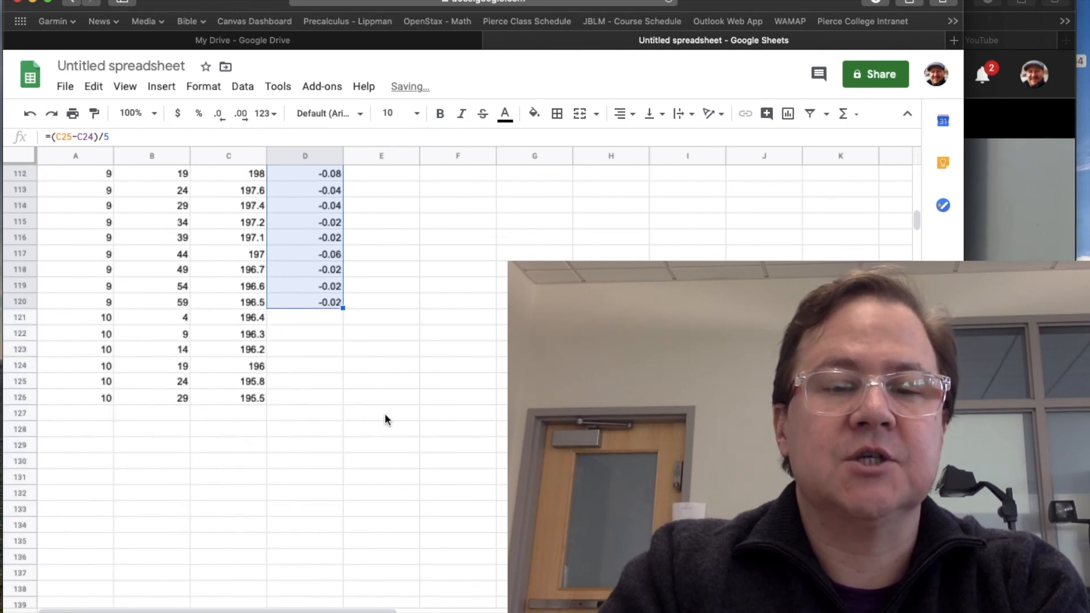
pyautogui.click(315, 299)
pyautogui.doubleClick(315, 298)
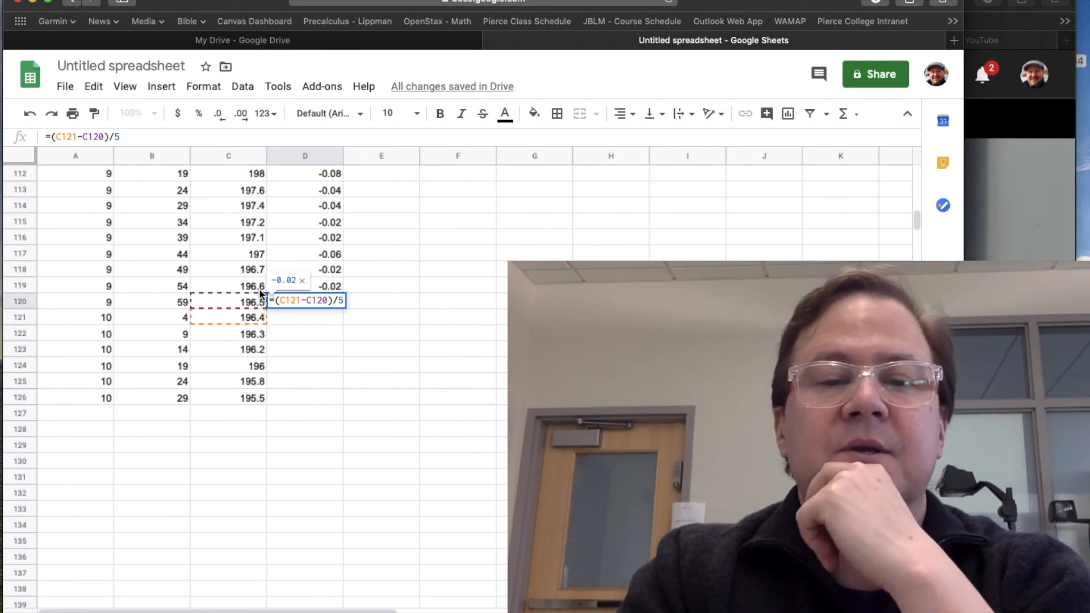
pyautogui.press('Return')
pyautogui.press('Up')
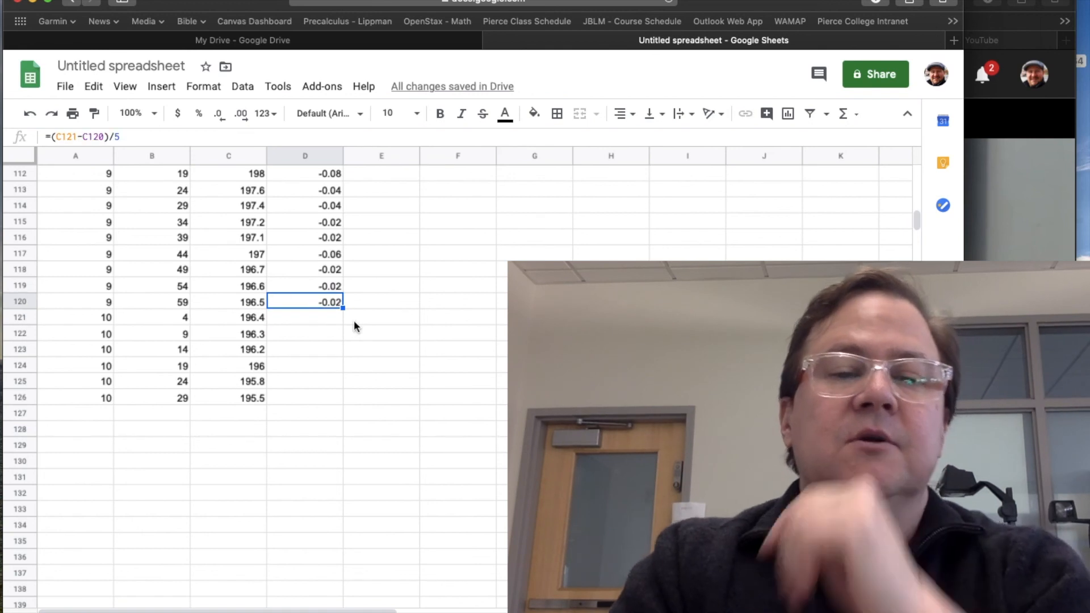
pyautogui.moveTo(343, 308); pyautogui.dragTo(336, 396)
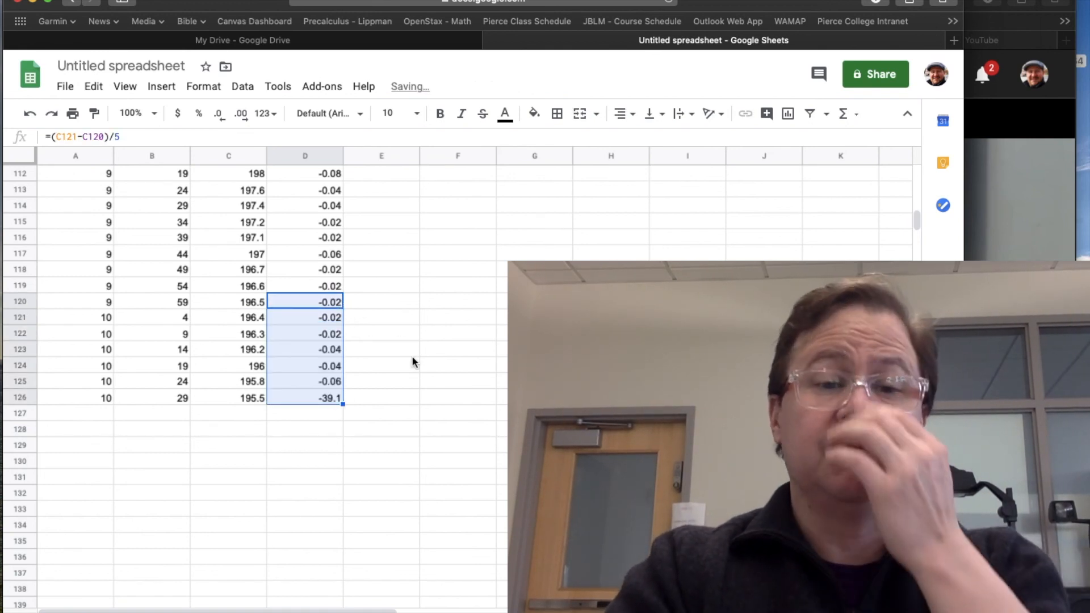
# Step: Inspect the cells referenced by the rate formula in D126 and delete the formula, since no reading follows
pyautogui.click(398, 412)
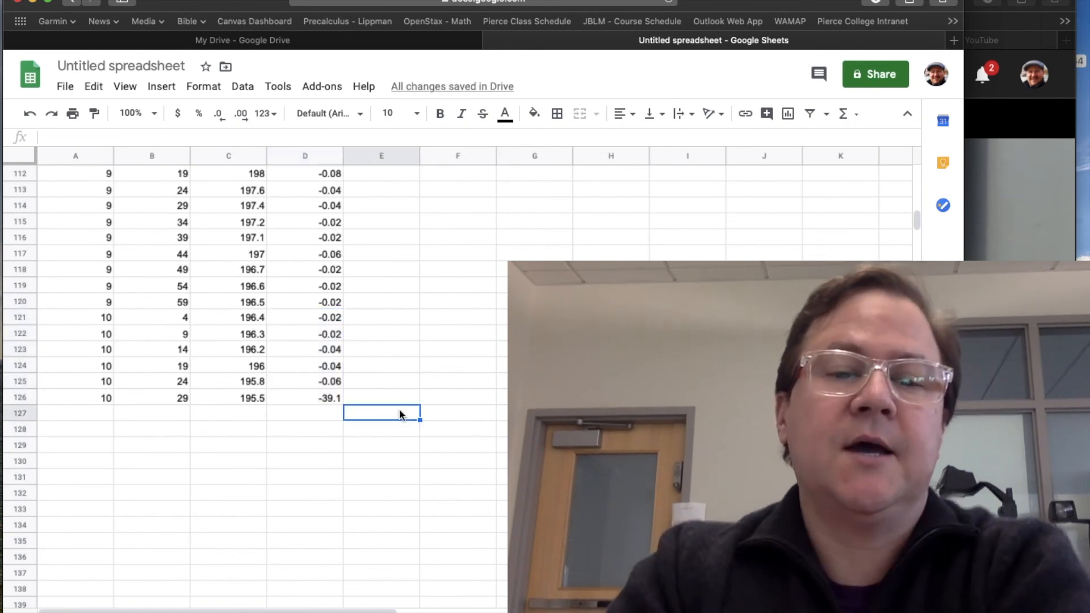
pyautogui.click(312, 396)
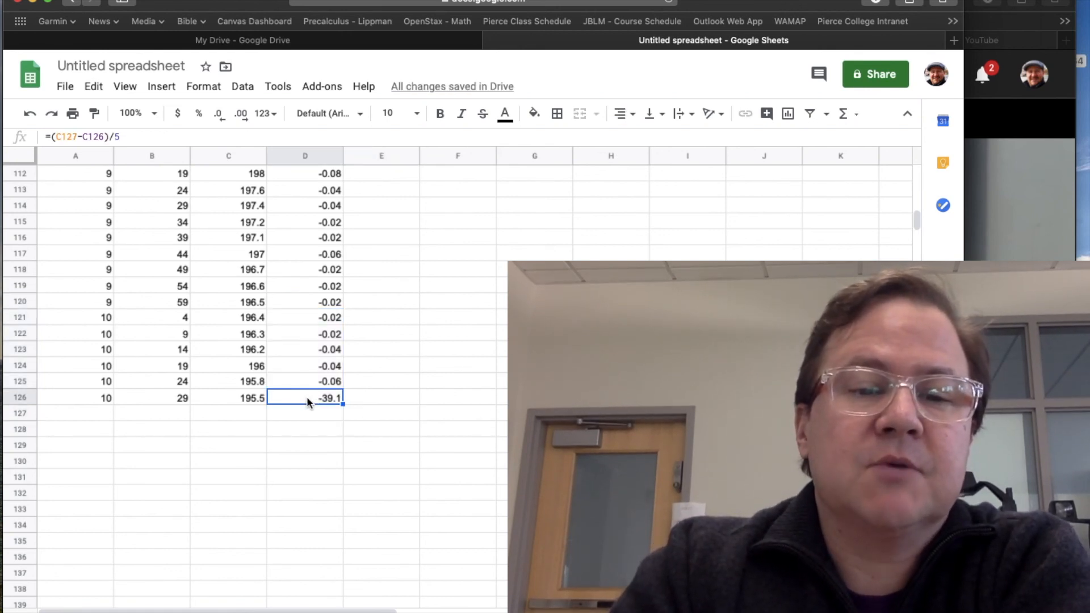
pyautogui.doubleClick(307, 398)
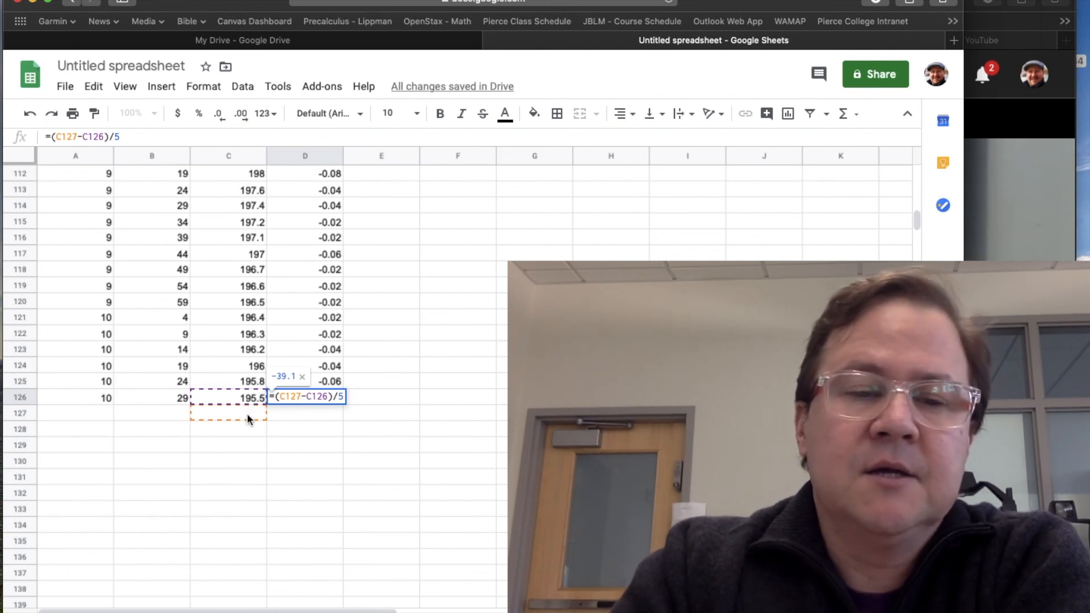
pyautogui.press('Return')
pyautogui.press('Up')
pyautogui.press('Delete')
pyautogui.click(434, 383)
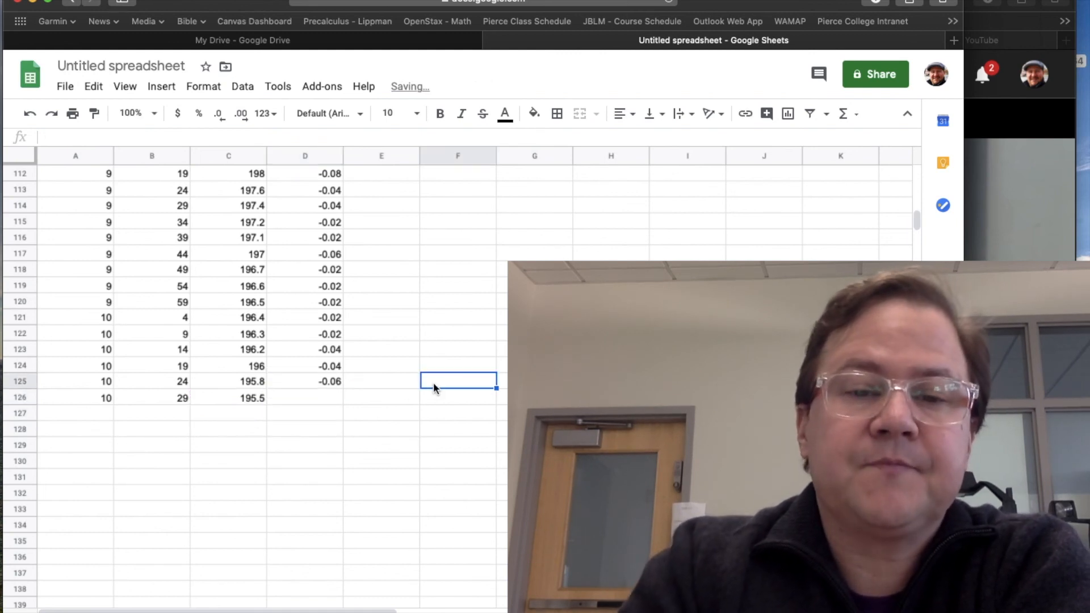
# Step: Review the times, temperatures and average rates from the first reading past the glitch and the red-highlighted row
pyautogui.scroll(15, 434, 383)
pyautogui.scroll(13, 434, 383)
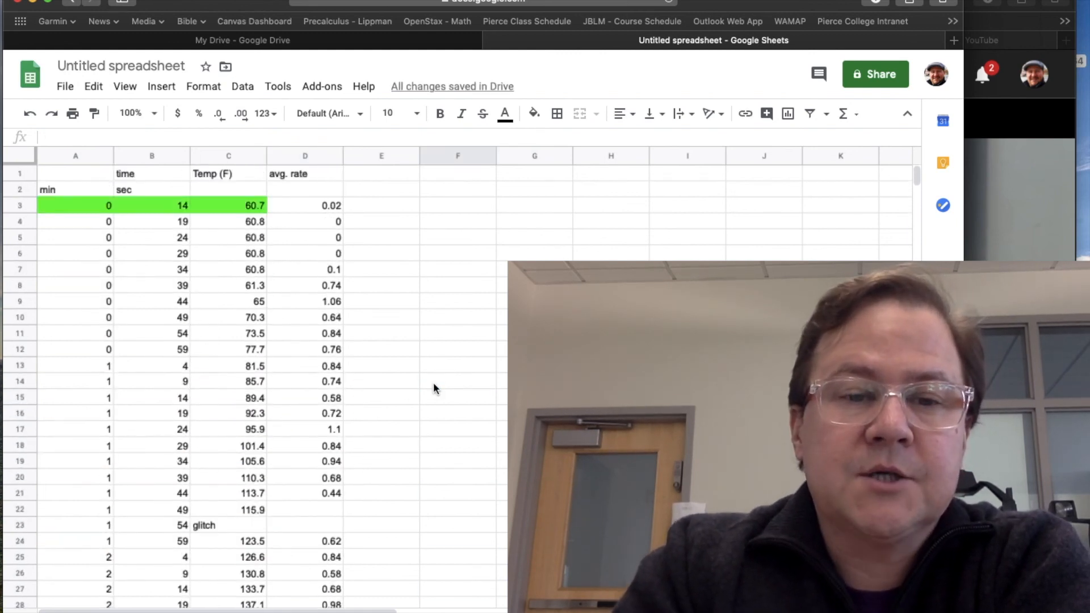
pyautogui.click(83, 226)
pyautogui.press('Right')
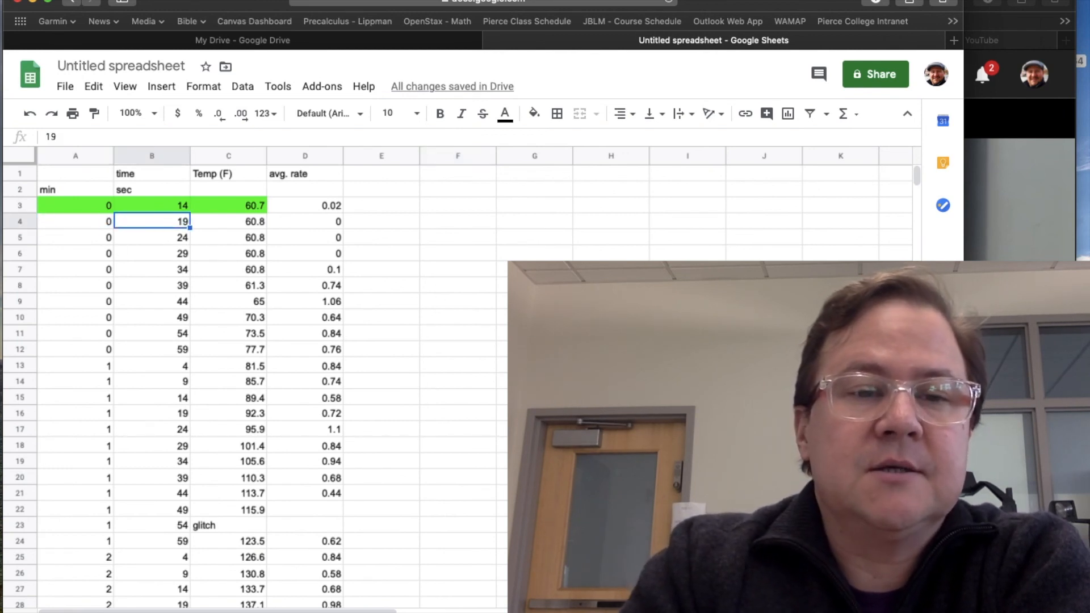
pyautogui.press('Down')
pyautogui.press('Down')
pyautogui.press('Right')
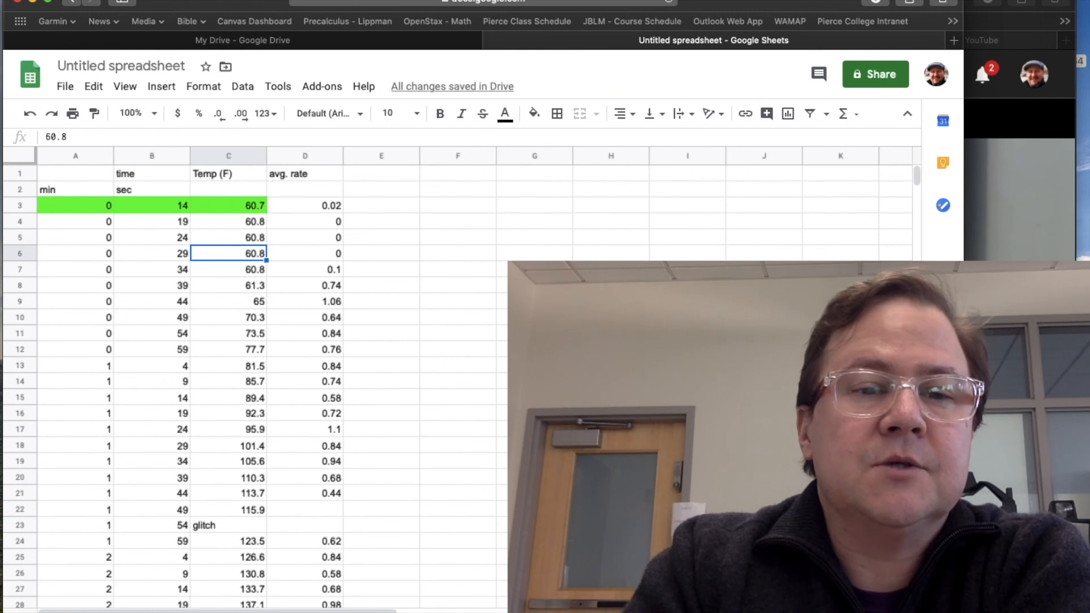
pyautogui.press('Down')
pyautogui.press('Down')
pyautogui.press('Down')
pyautogui.press('Down')
pyautogui.press('Right')
pyautogui.press('Down')
pyautogui.press('Down')
pyautogui.press('Down')
pyautogui.press('Down')
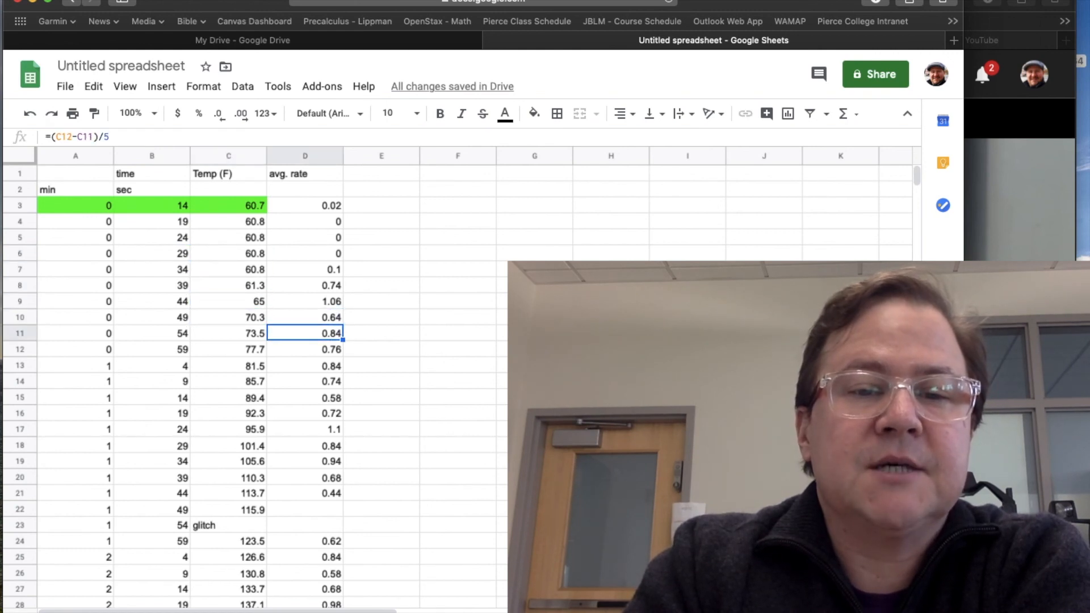
pyautogui.press('Down')
pyautogui.press('Down')
pyautogui.press('Down')
pyautogui.press('Down')
pyautogui.press('Down')
pyautogui.press('Down')
pyautogui.press('Down')
pyautogui.press('Down')
pyautogui.press('Down')
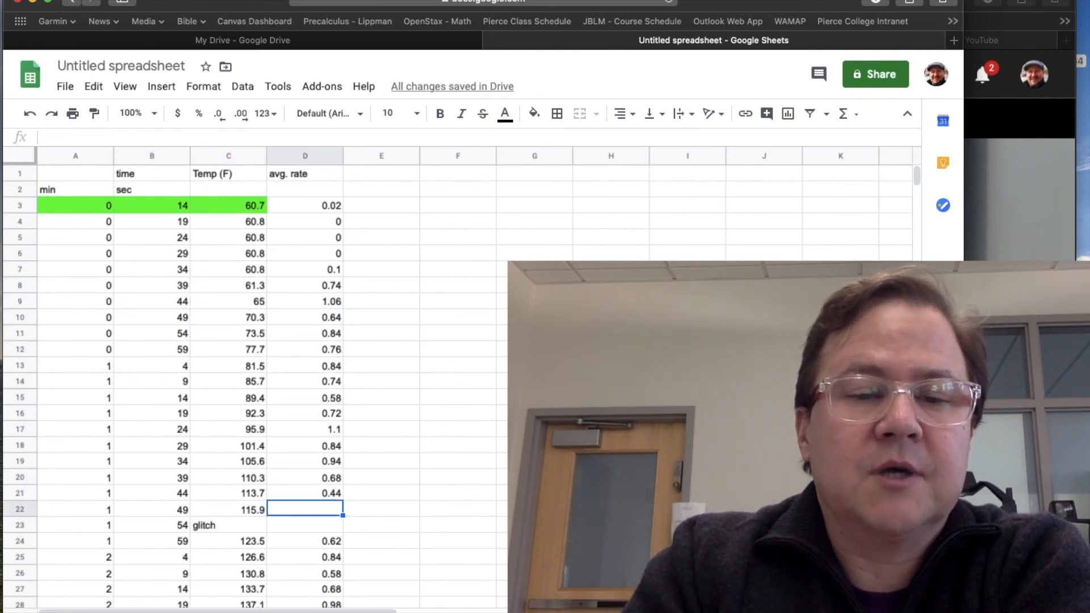
pyautogui.scroll(-5, 308, 318)
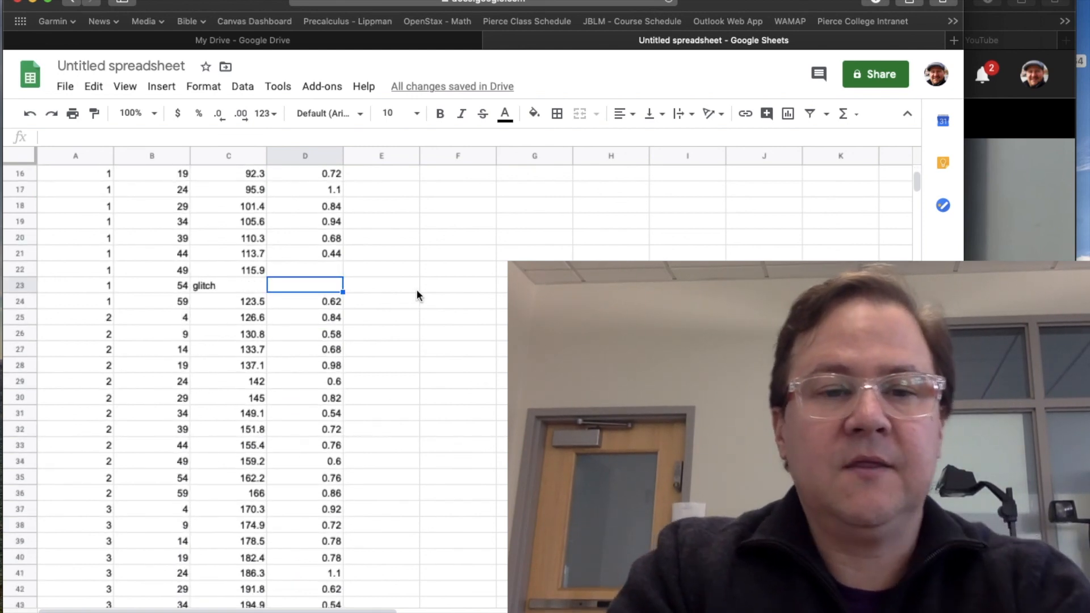
pyautogui.scroll(-6, 400, 296)
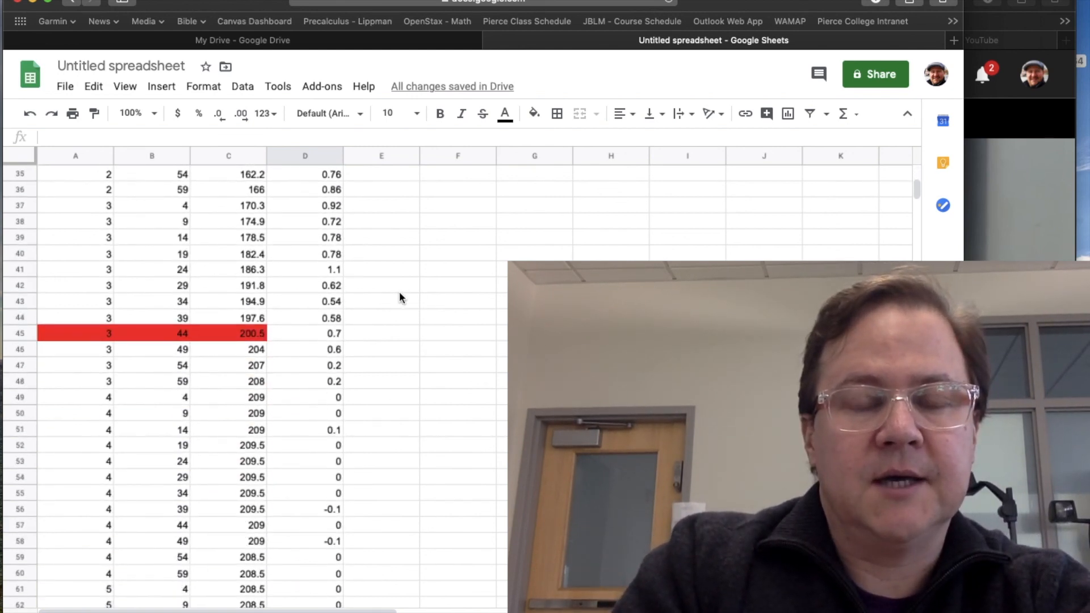
pyautogui.scroll(-4, 400, 295)
# Step: Begin the average rate formula in D22 with the temperature difference across the glitch reading, (C24-C22)
pyautogui.scroll(13, 400, 296)
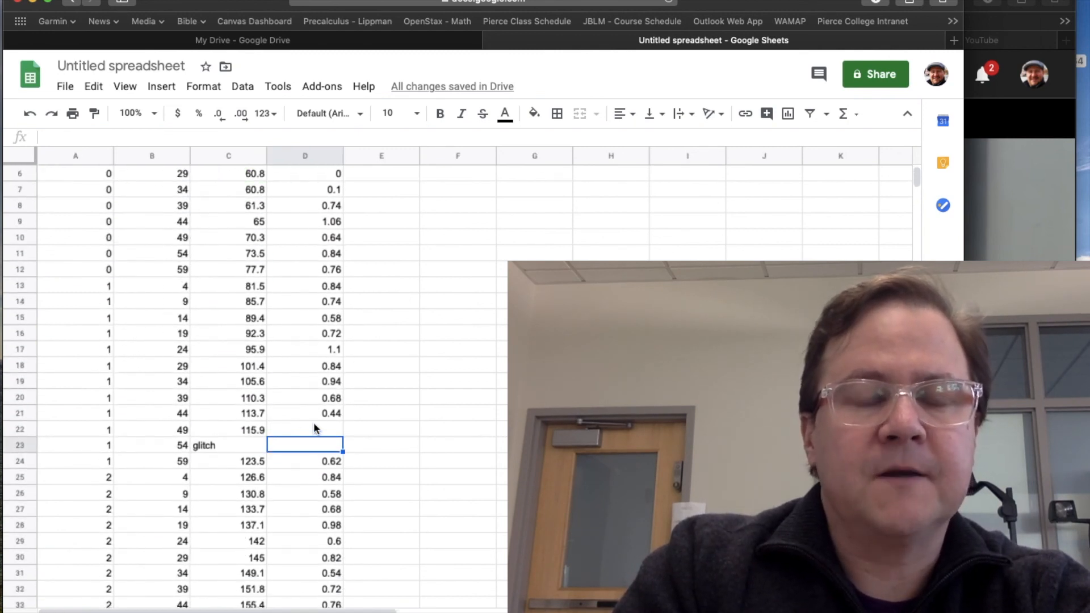
pyautogui.click(313, 425)
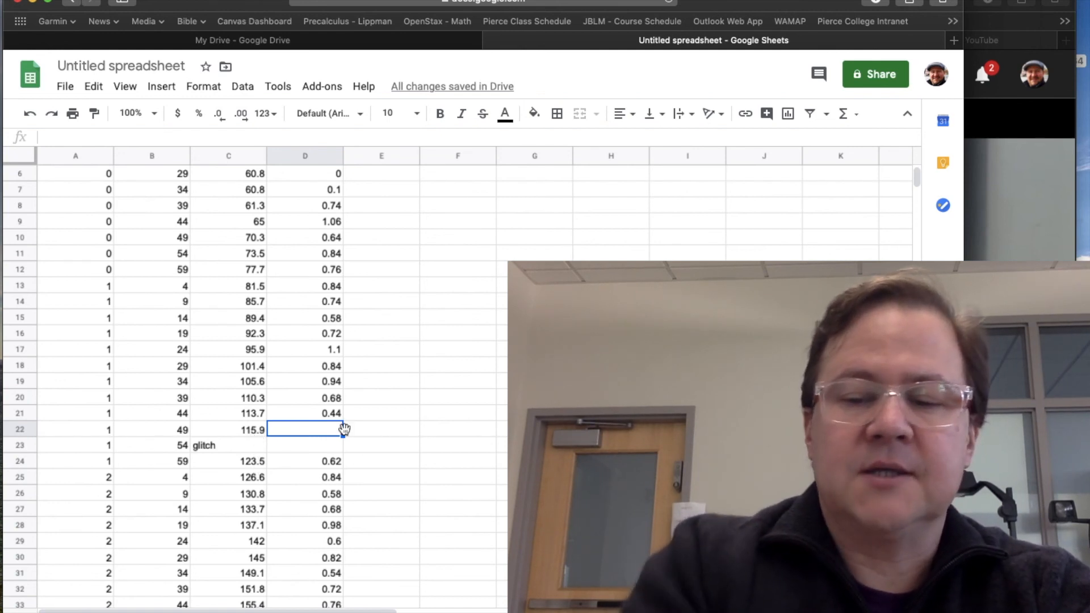
pyautogui.write('=(')
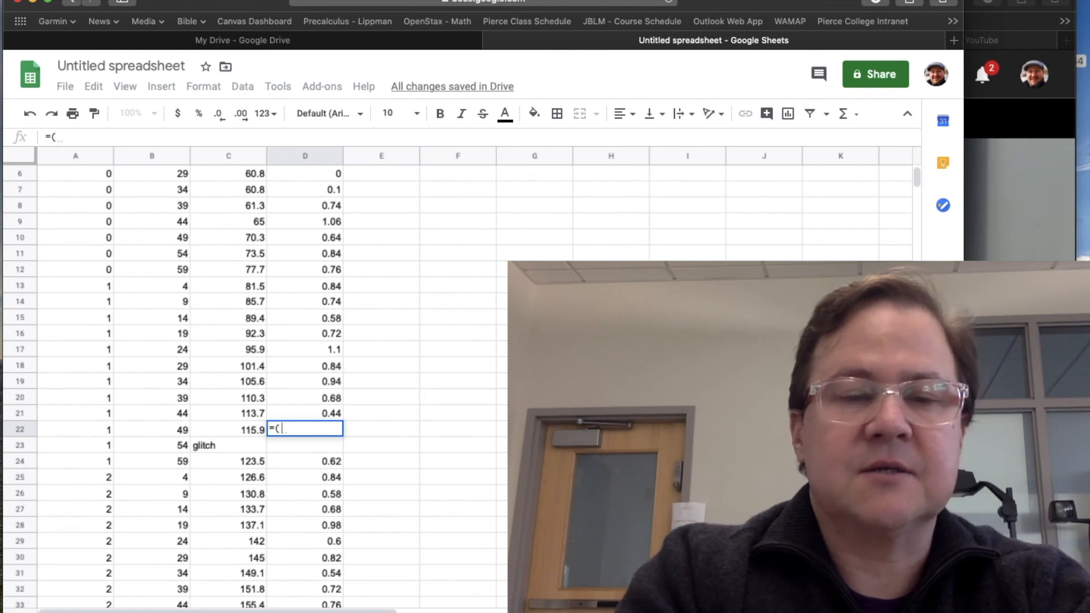
pyautogui.click(245, 457)
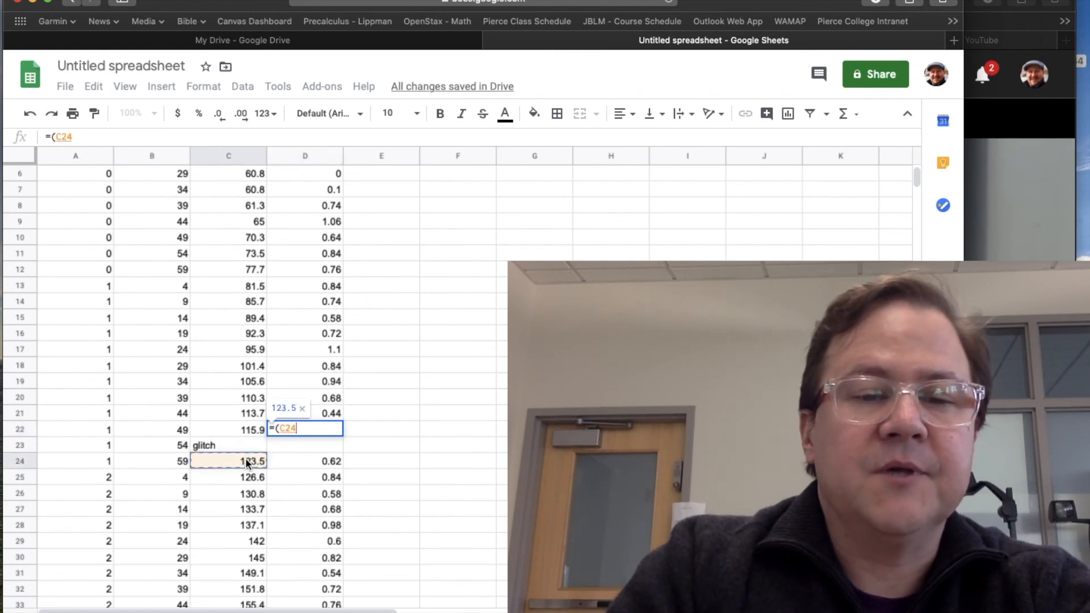
pyautogui.write('-')
pyautogui.click(250, 429)
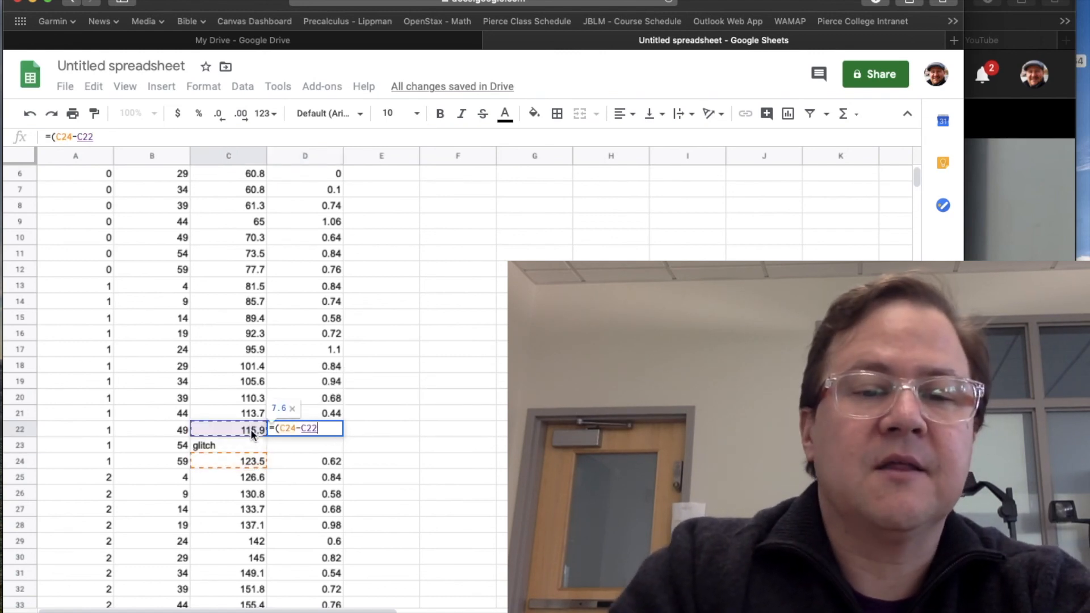
pyautogui.write(')')
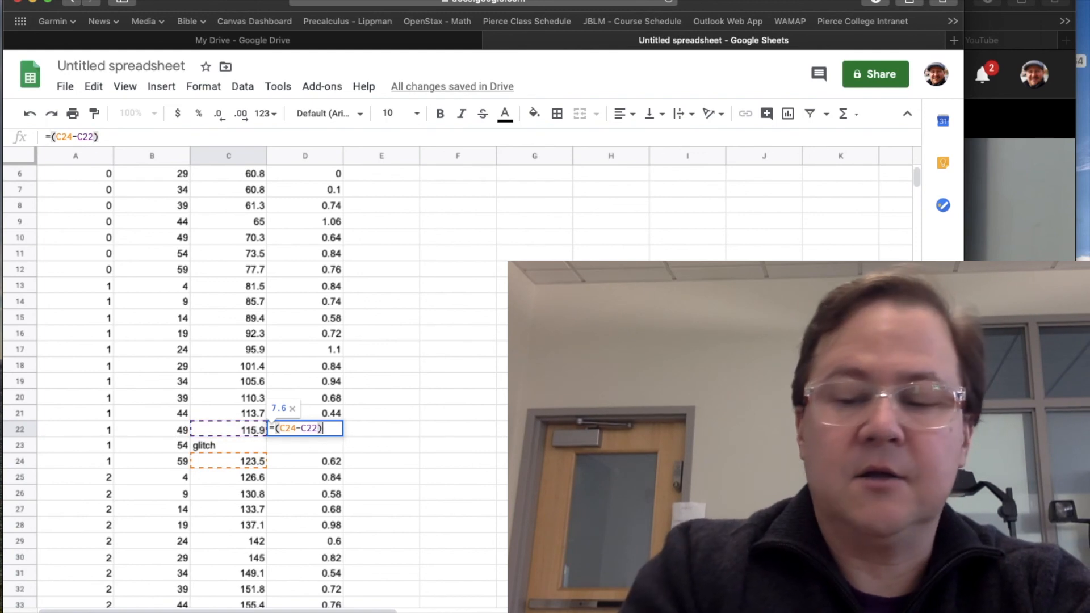
# Step: Divide the temperature difference in D22 by the elapsed seconds (B24-B22) and enter the completed formula
pyautogui.write('/(')
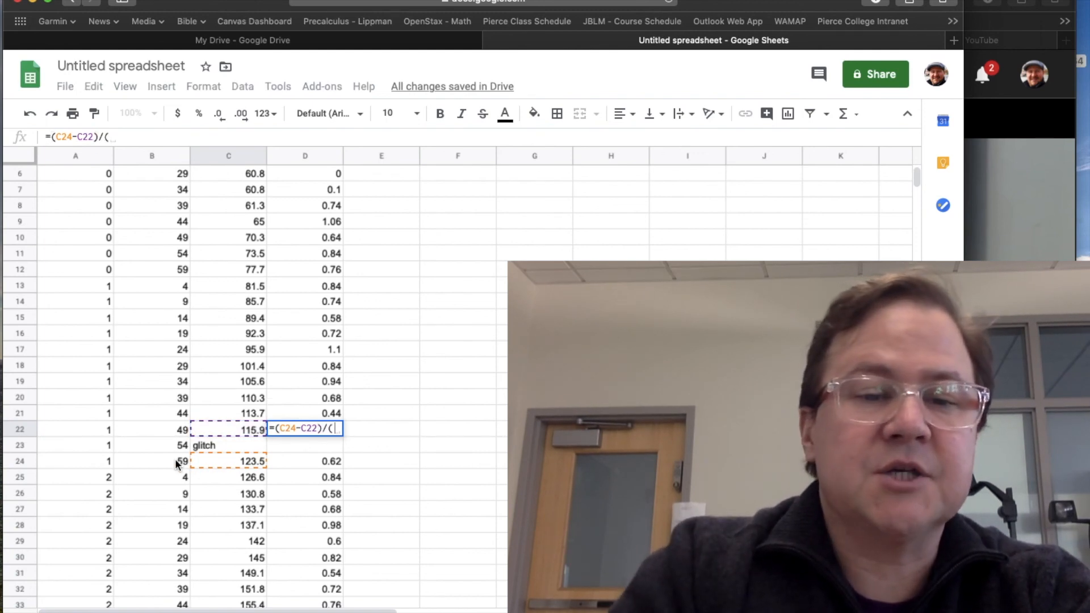
pyautogui.click(174, 458)
pyautogui.write('-')
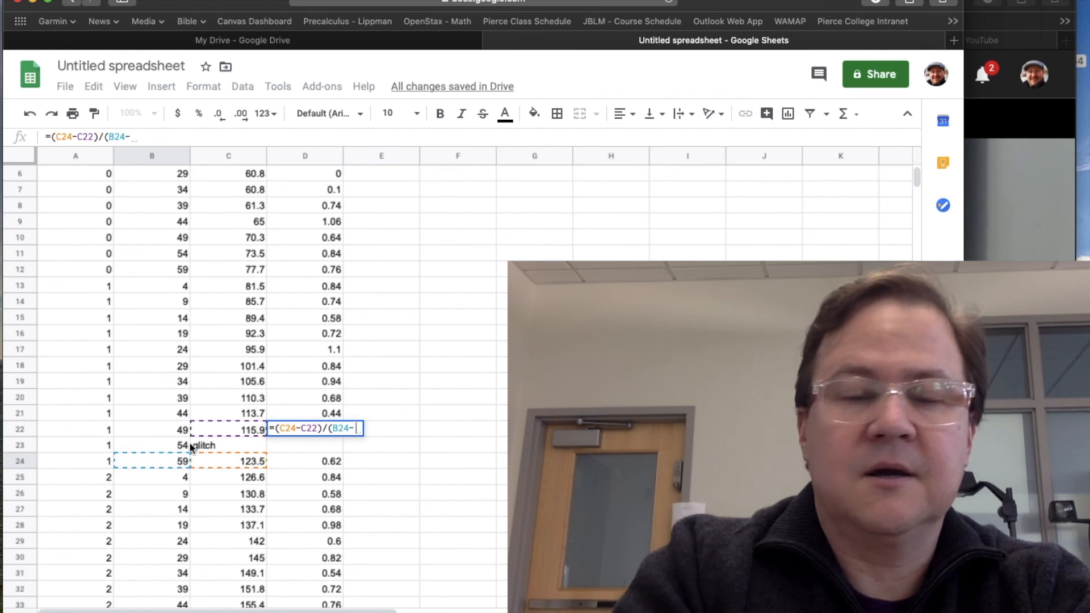
pyautogui.click(175, 427)
pyautogui.write(')')
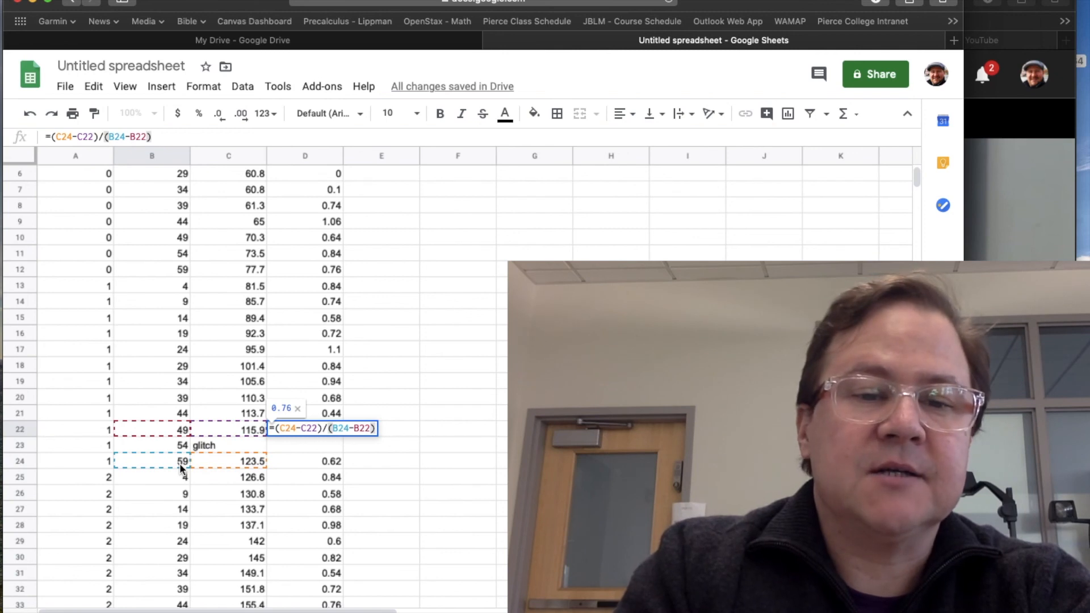
pyautogui.press('Return')
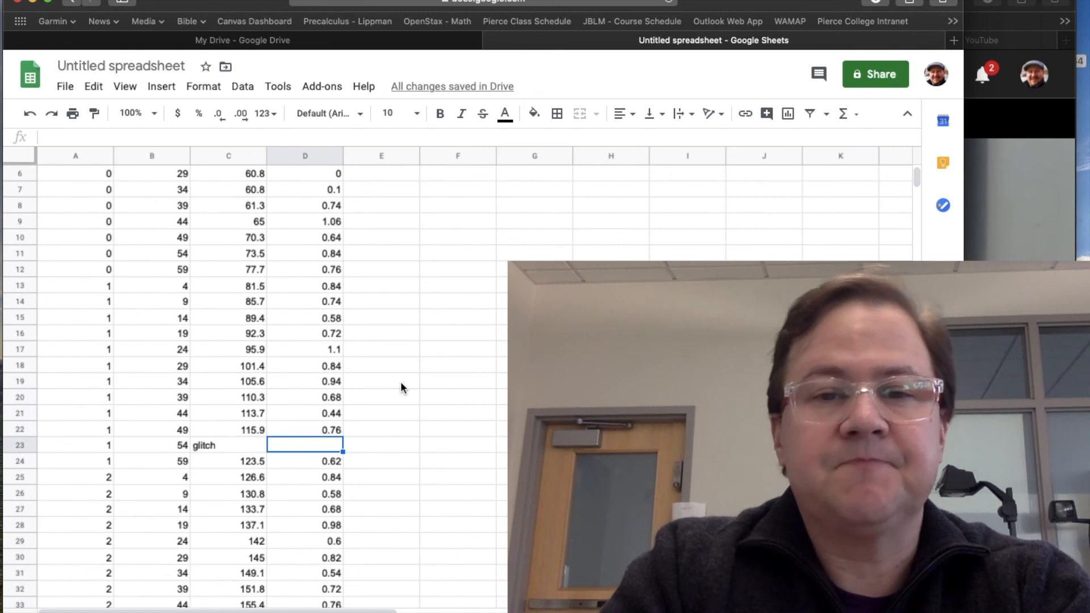
# Step: Review the times, temperatures and average rates from the green-highlighted starting row through the later cooling readings
pyautogui.scroll(3, 401, 388)
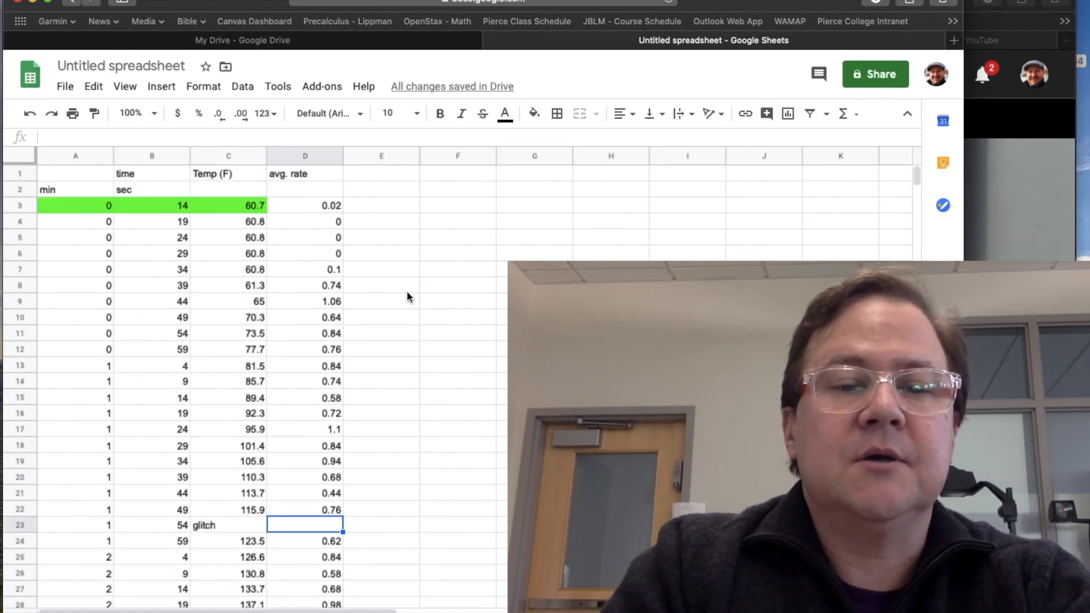
pyautogui.scroll(-15, 408, 293)
pyautogui.scroll(-20, 407, 294)
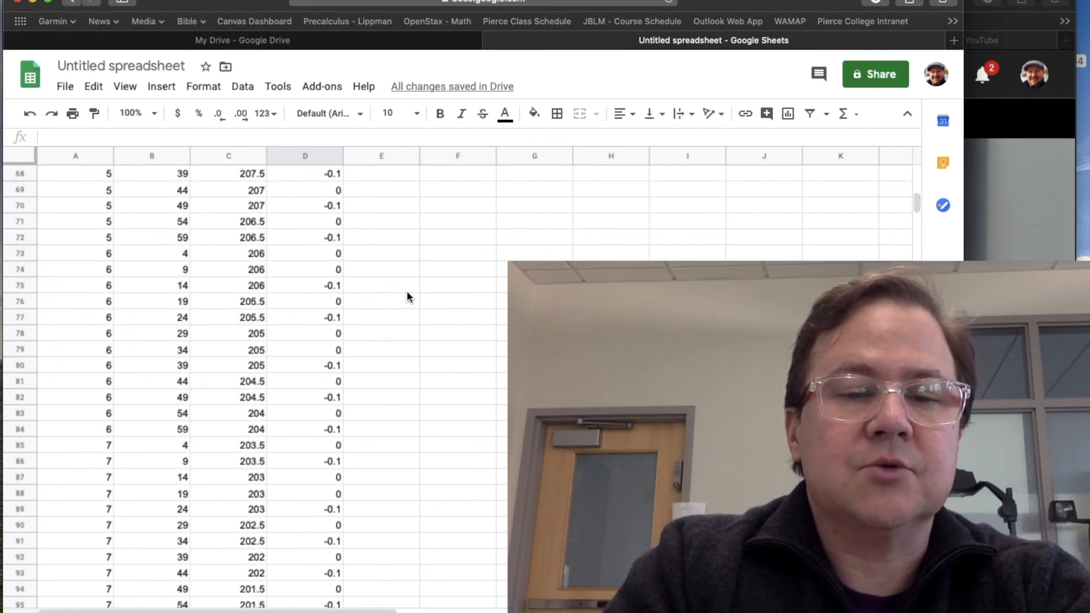
pyautogui.scroll(-5, 406, 296)
pyautogui.scroll(20, 407, 296)
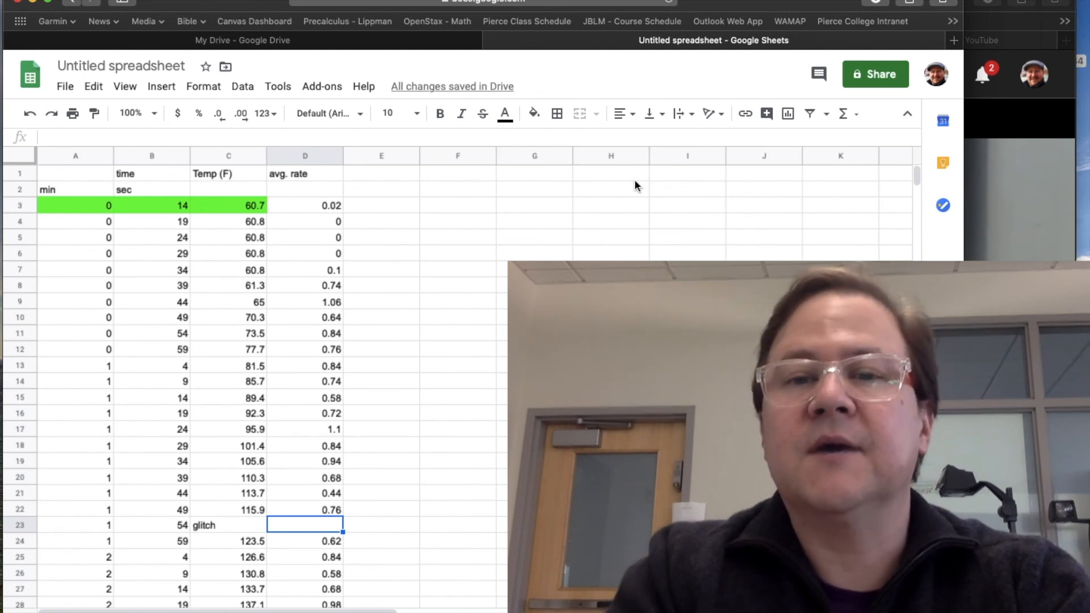
pyautogui.press('super+Tab')
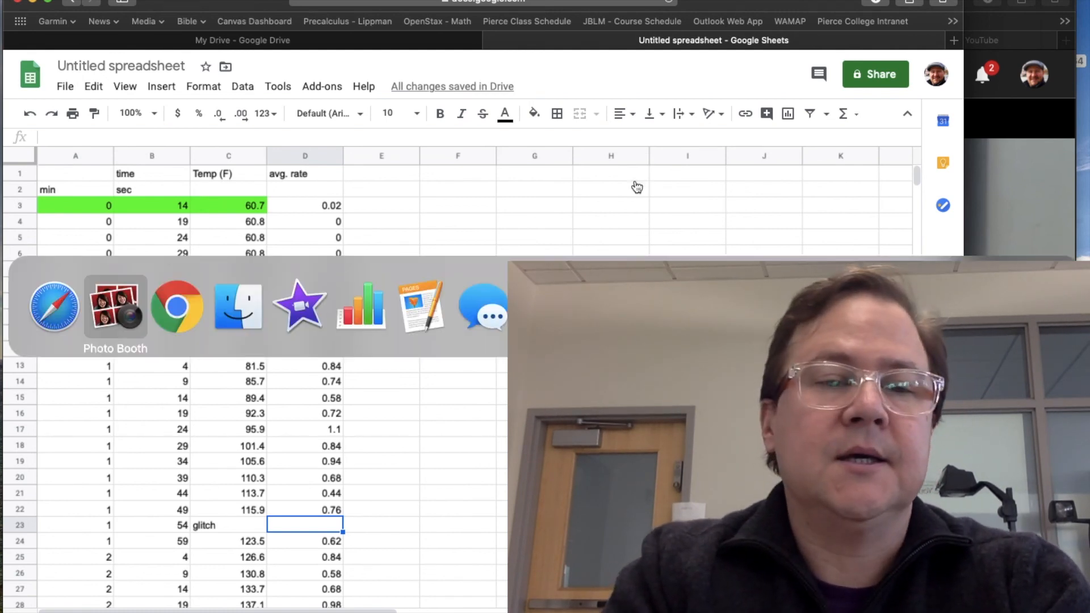